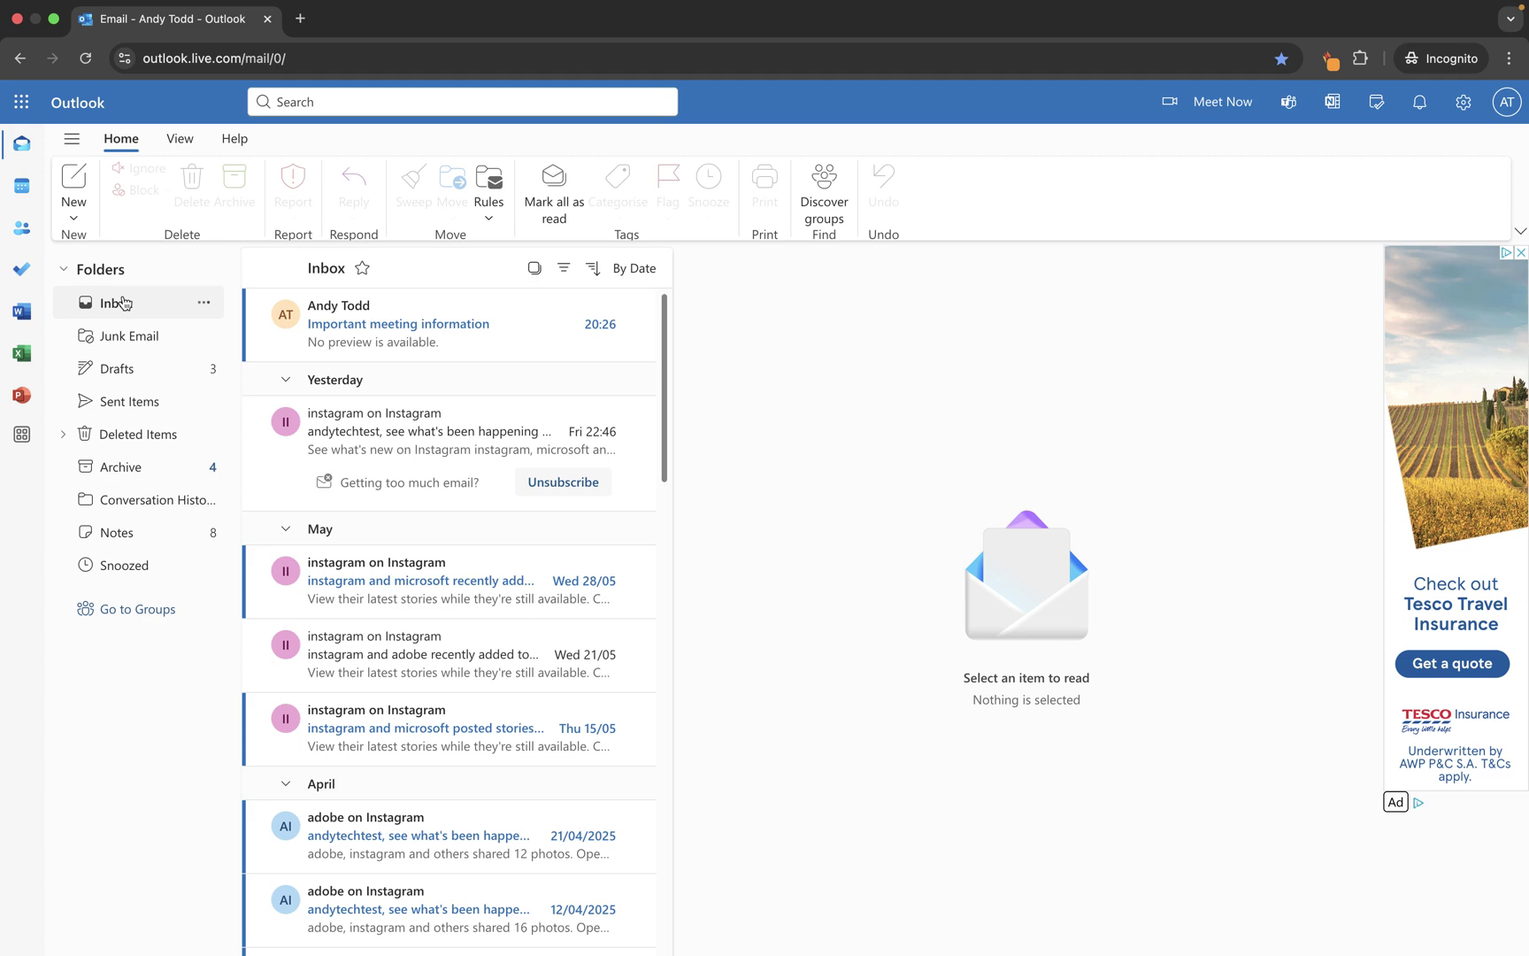
Mark the Wed 28/05 Instagram email as read, glance at the empty Junk Email folder, return to Inbox
scroll(445, 319, down, 1)
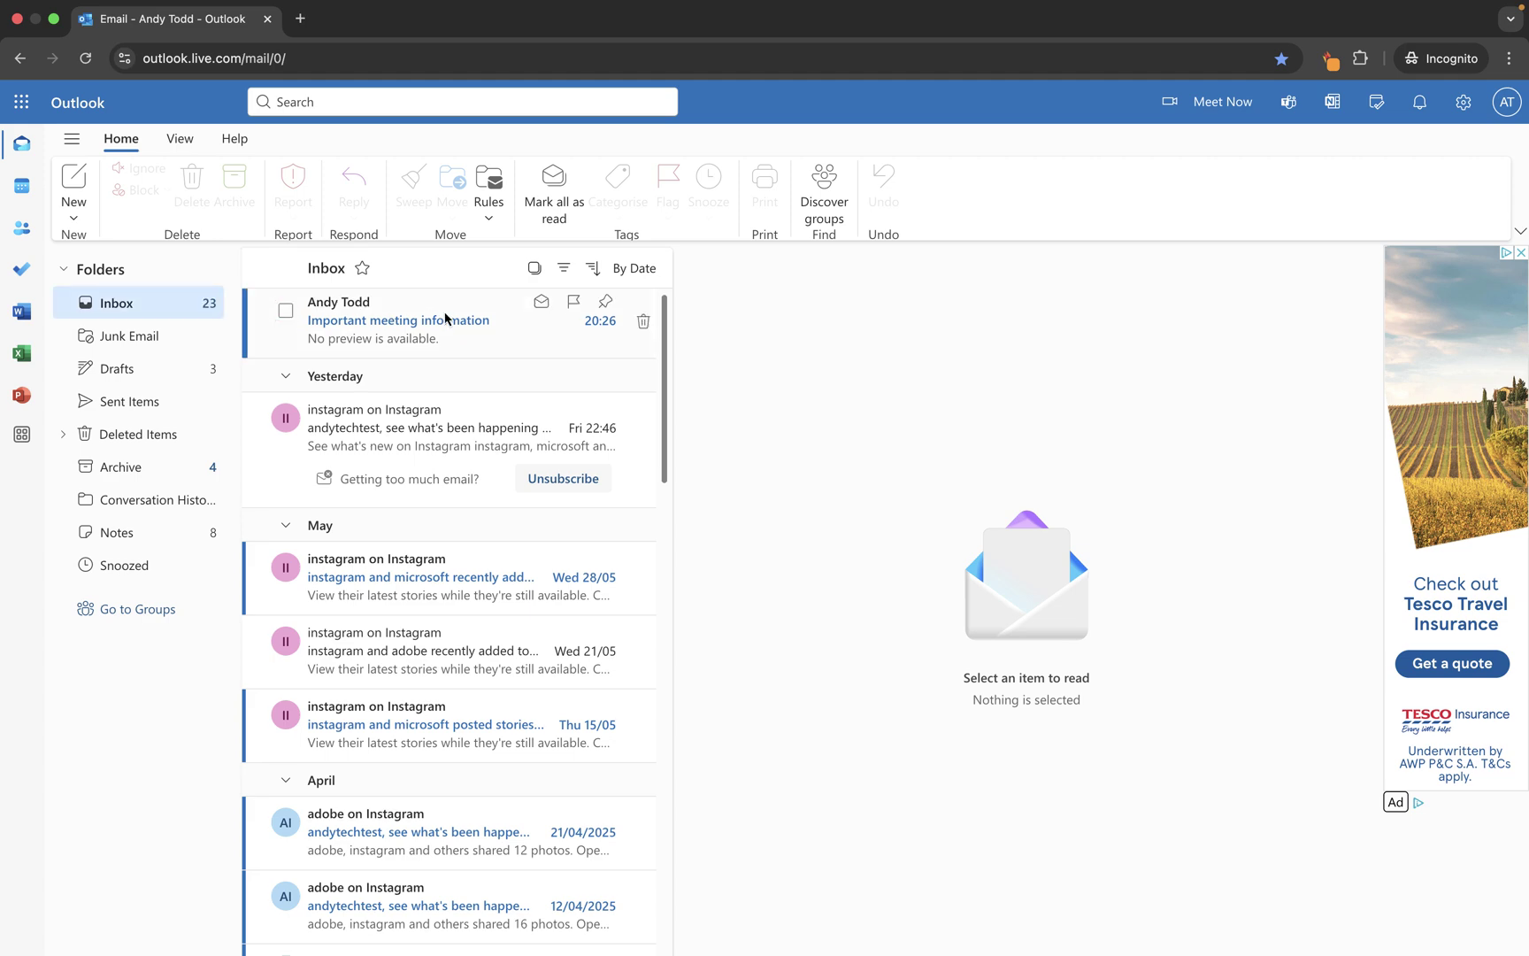
scroll(396, 320, down, 15)
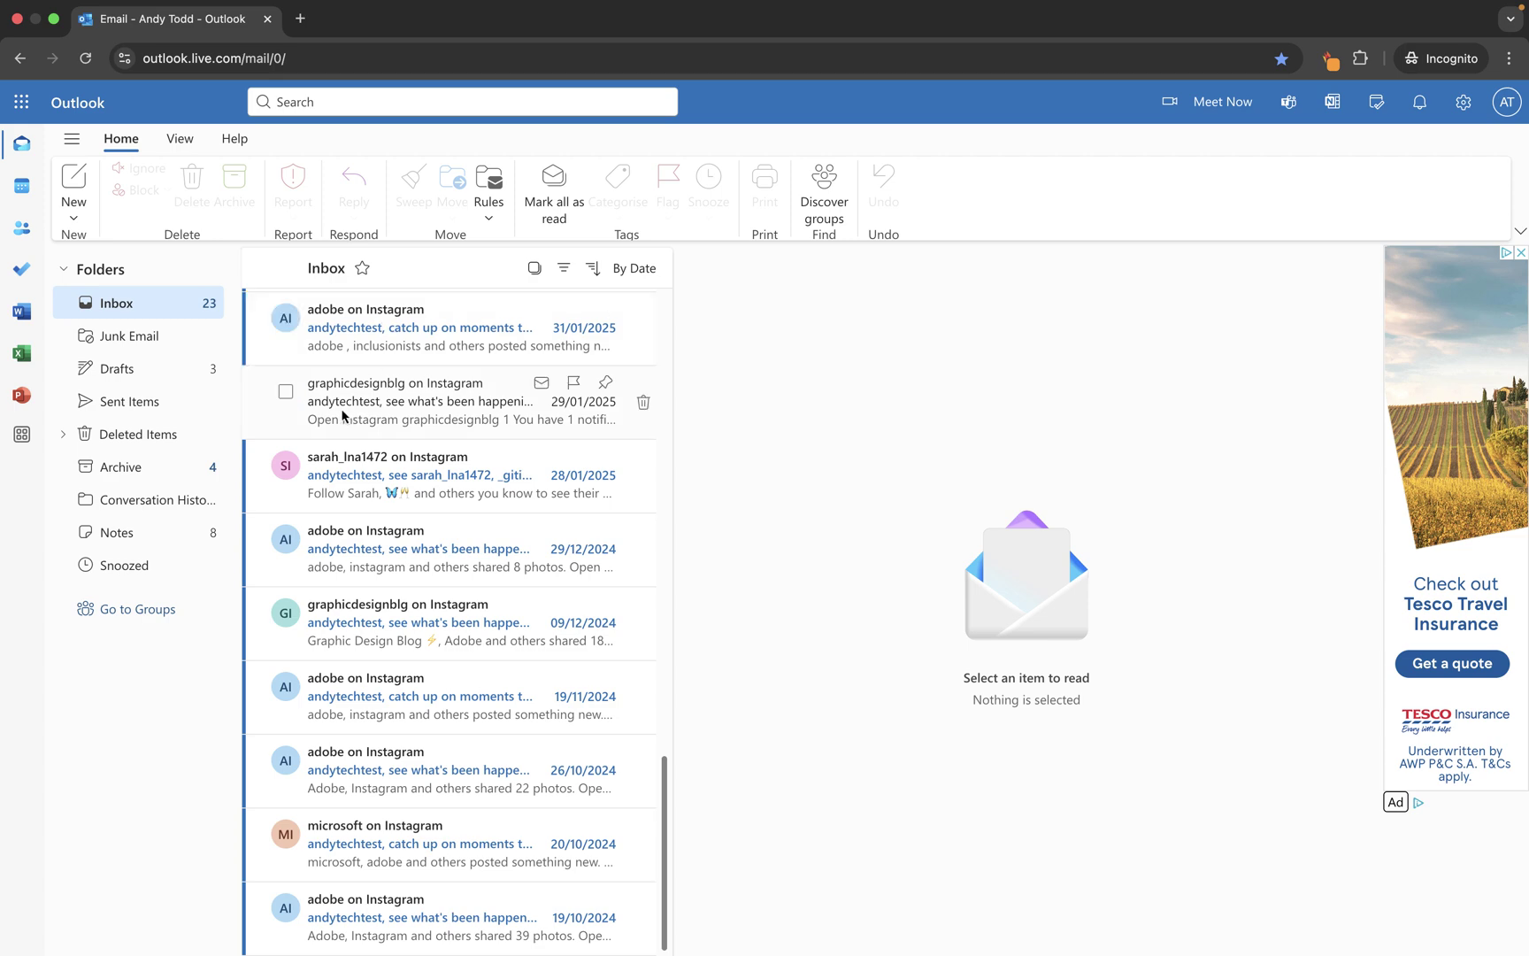
scroll(249, 425, up, 15)
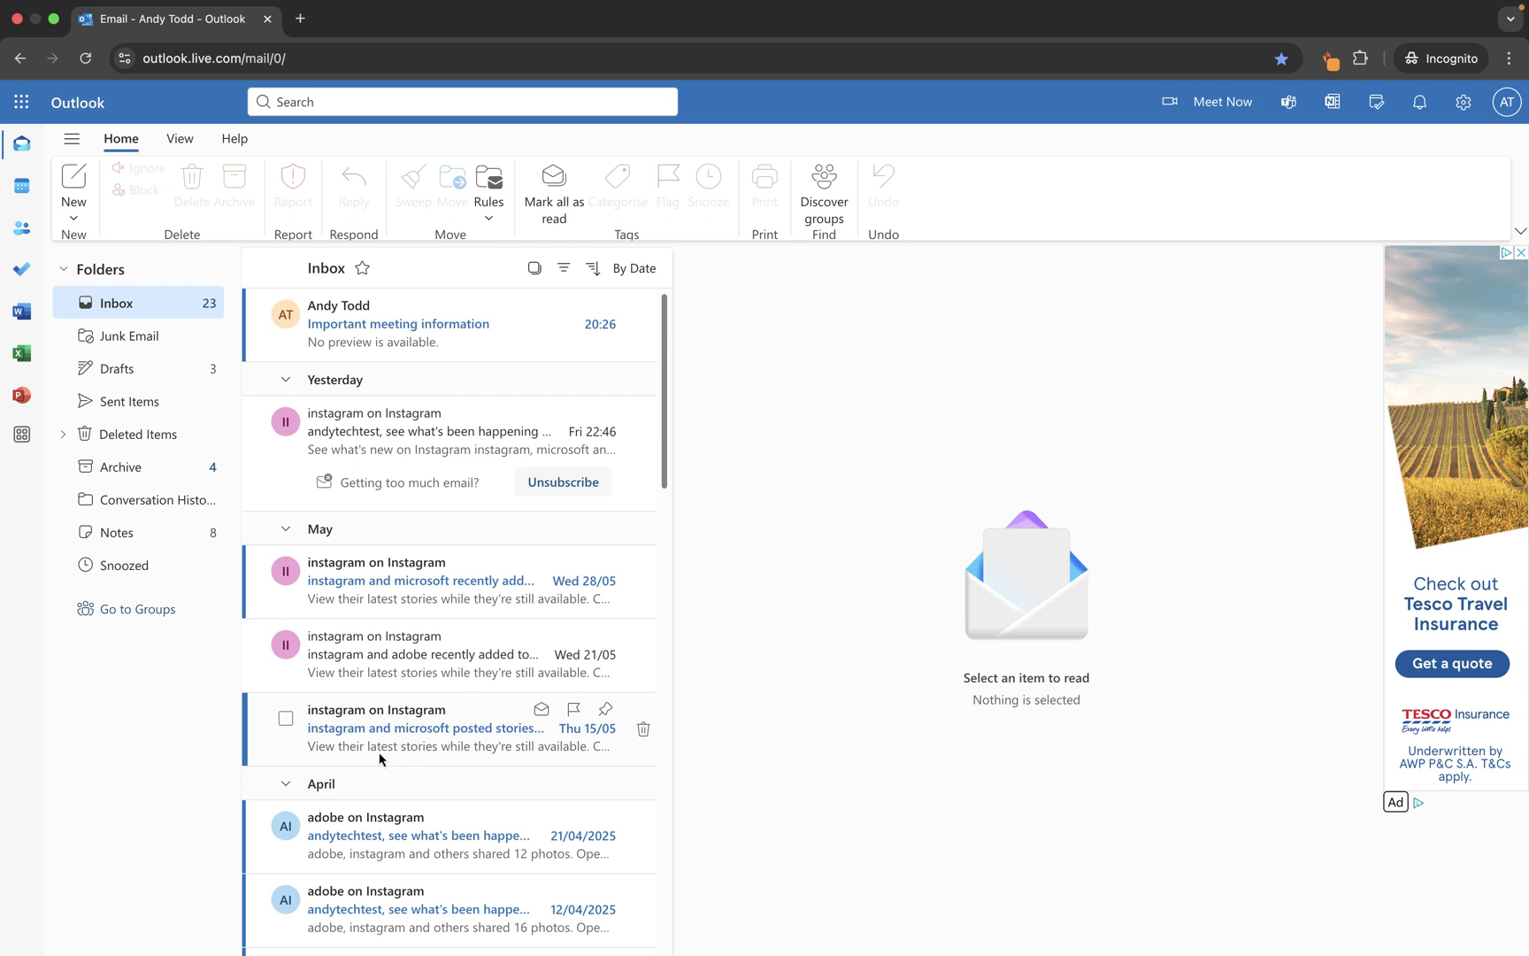
click(413, 590)
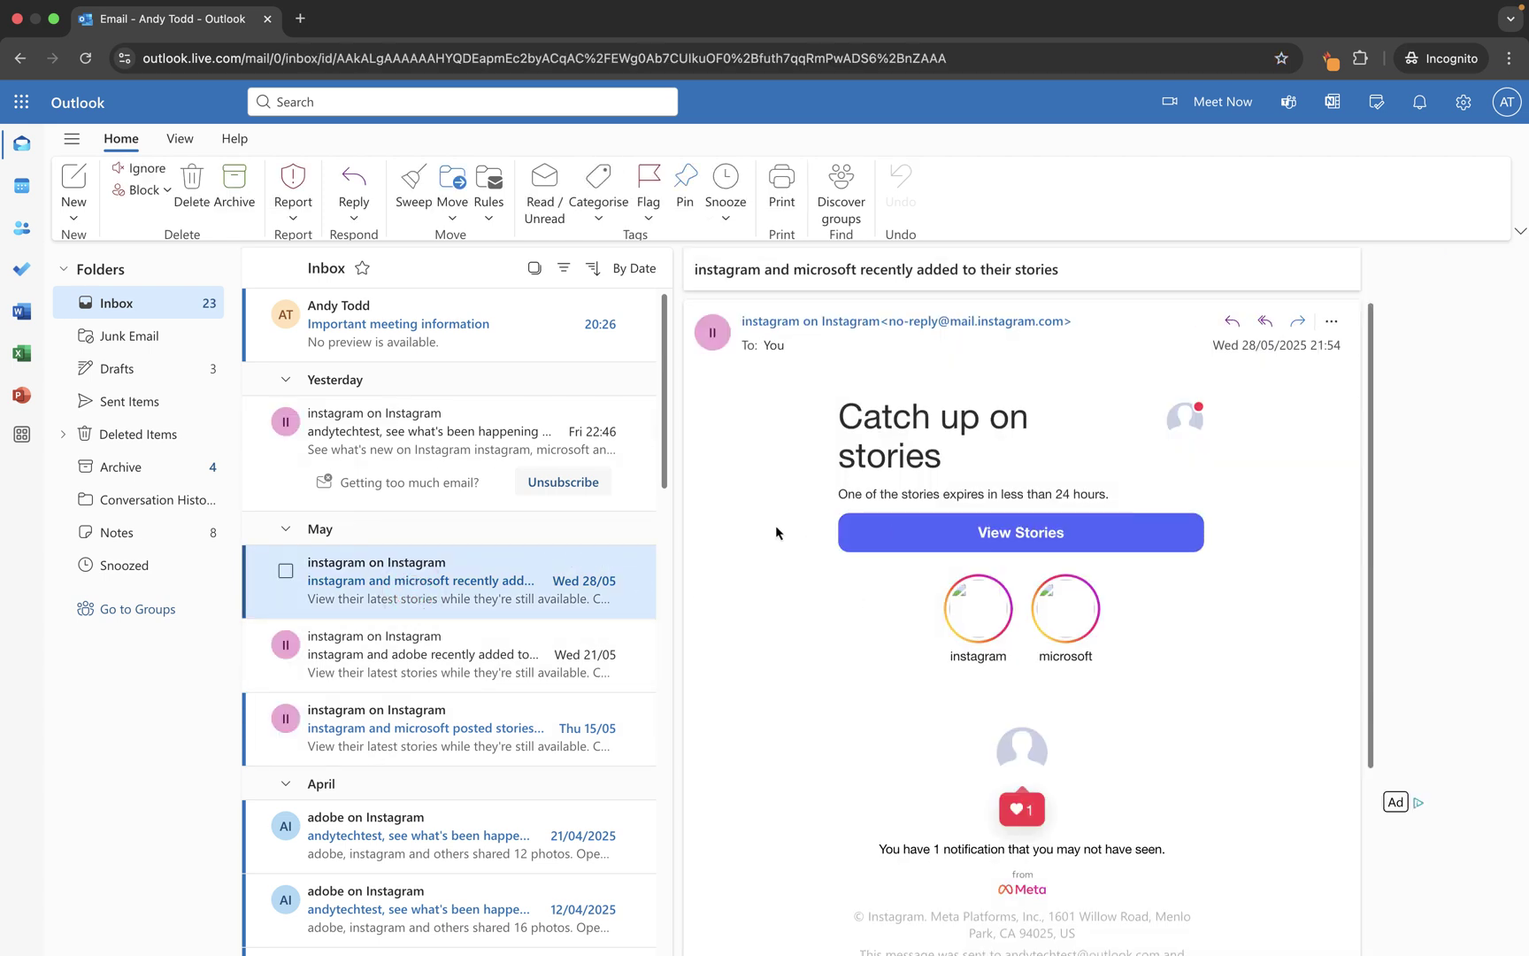
mouse_move(566, 577)
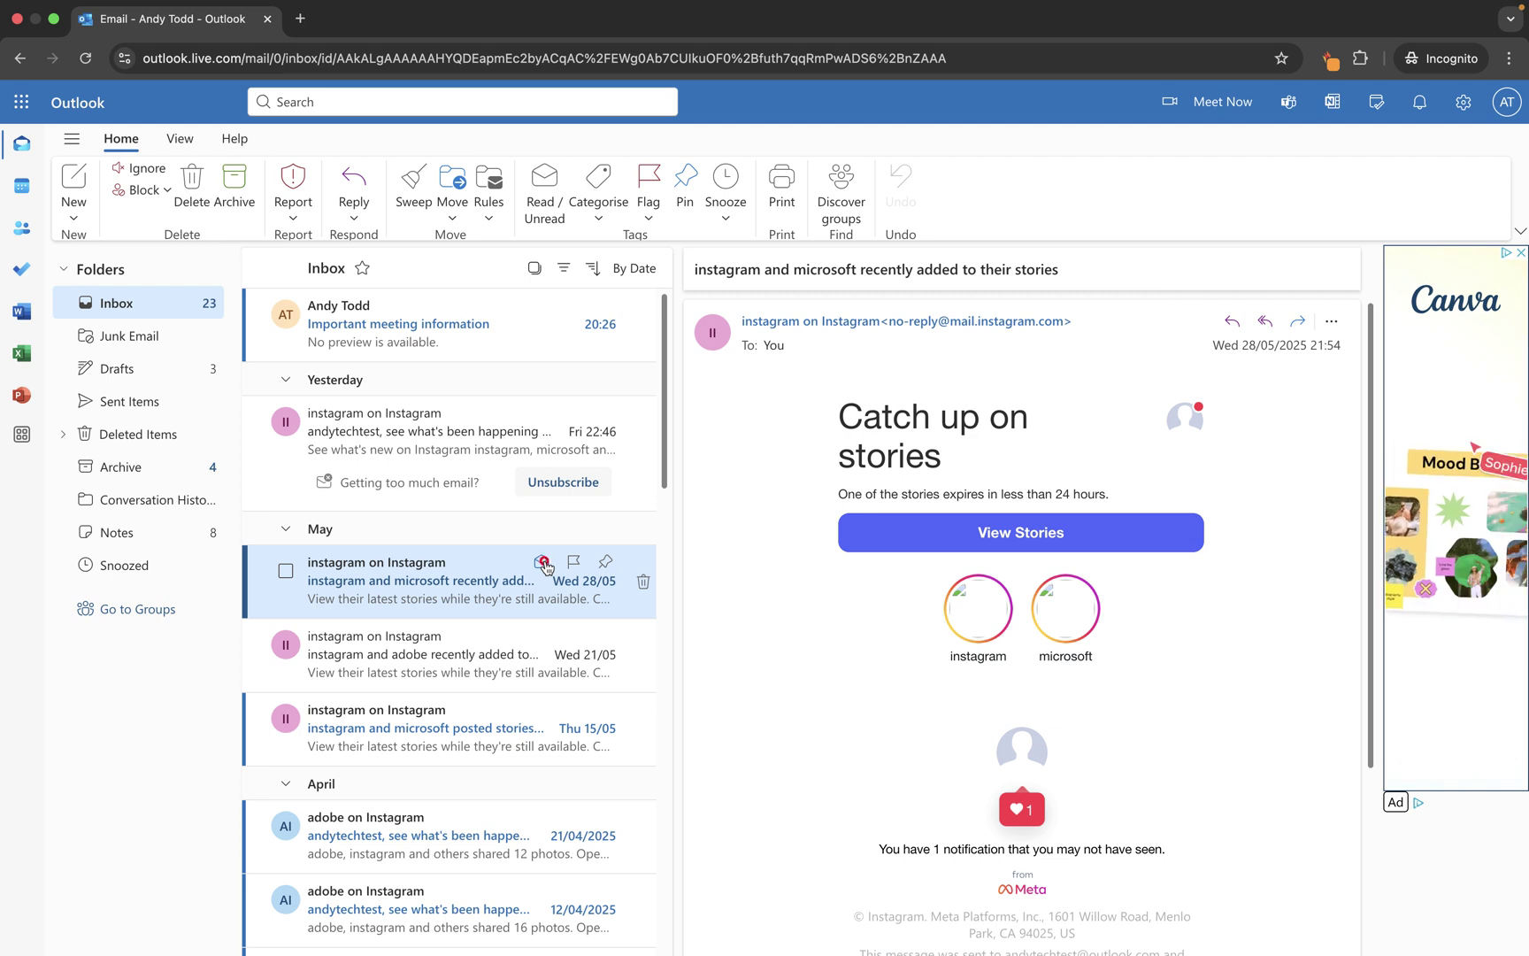
click(544, 562)
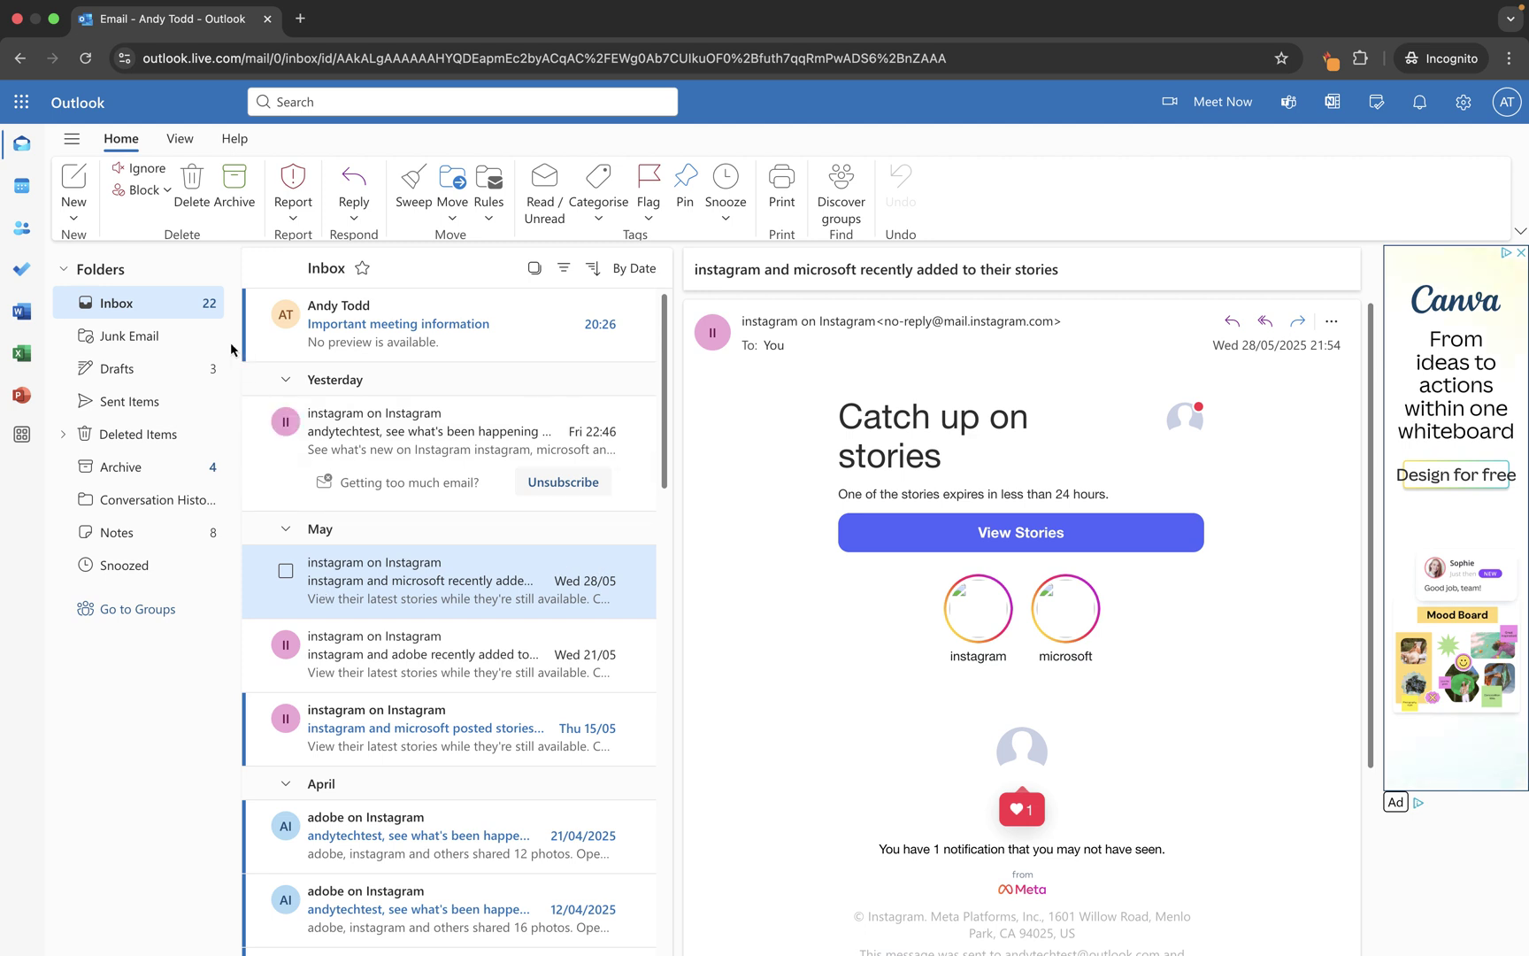
click(152, 338)
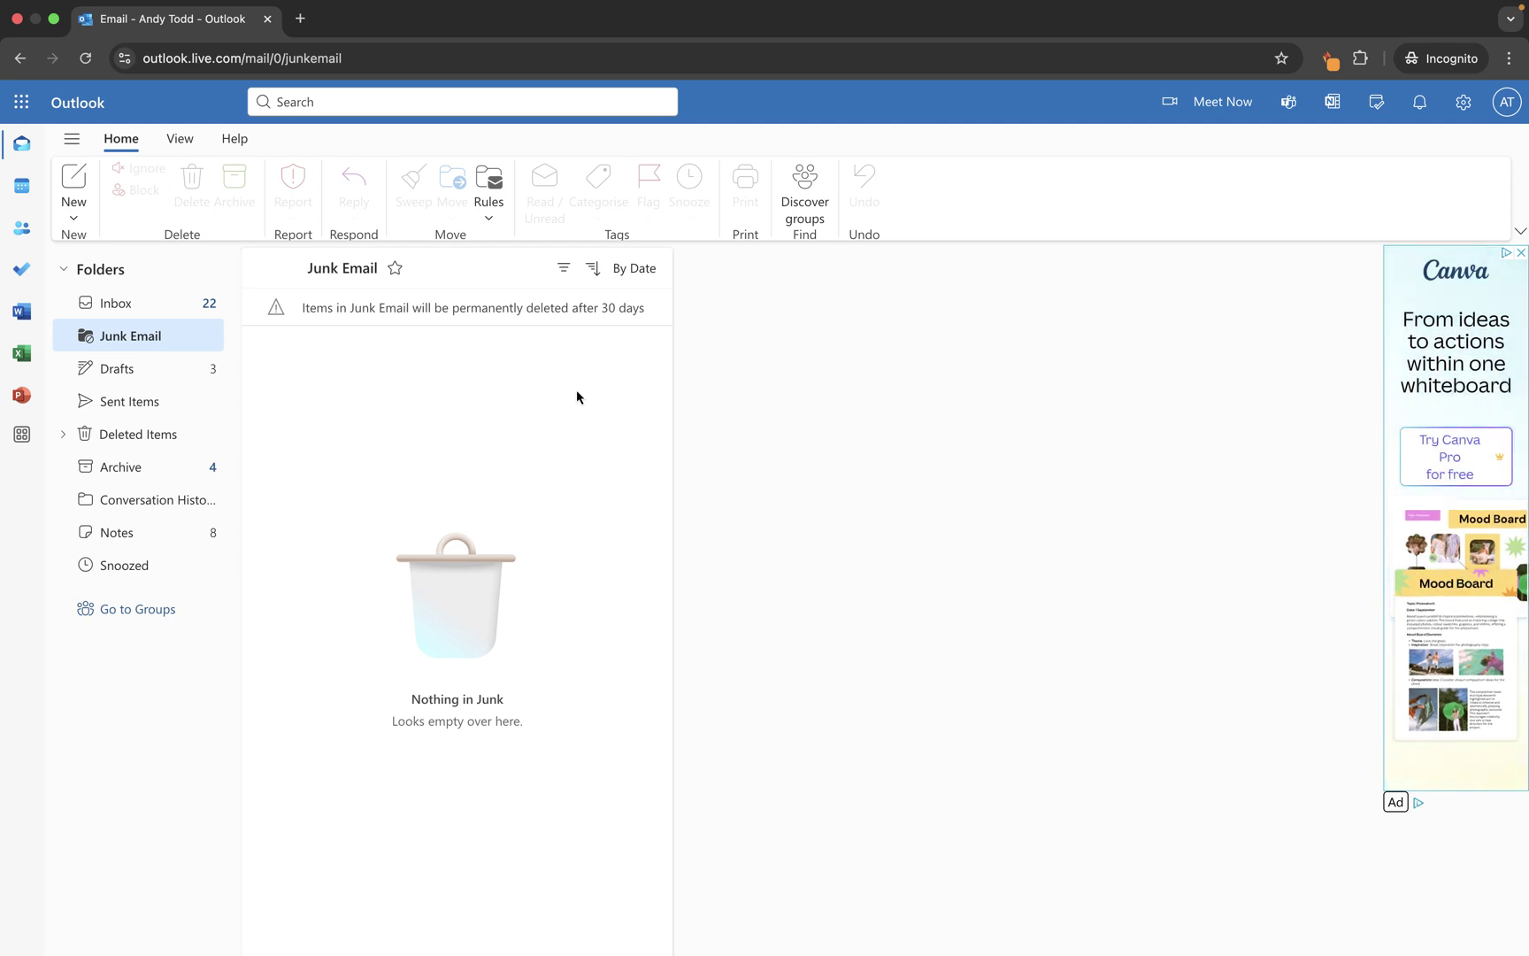
click(154, 311)
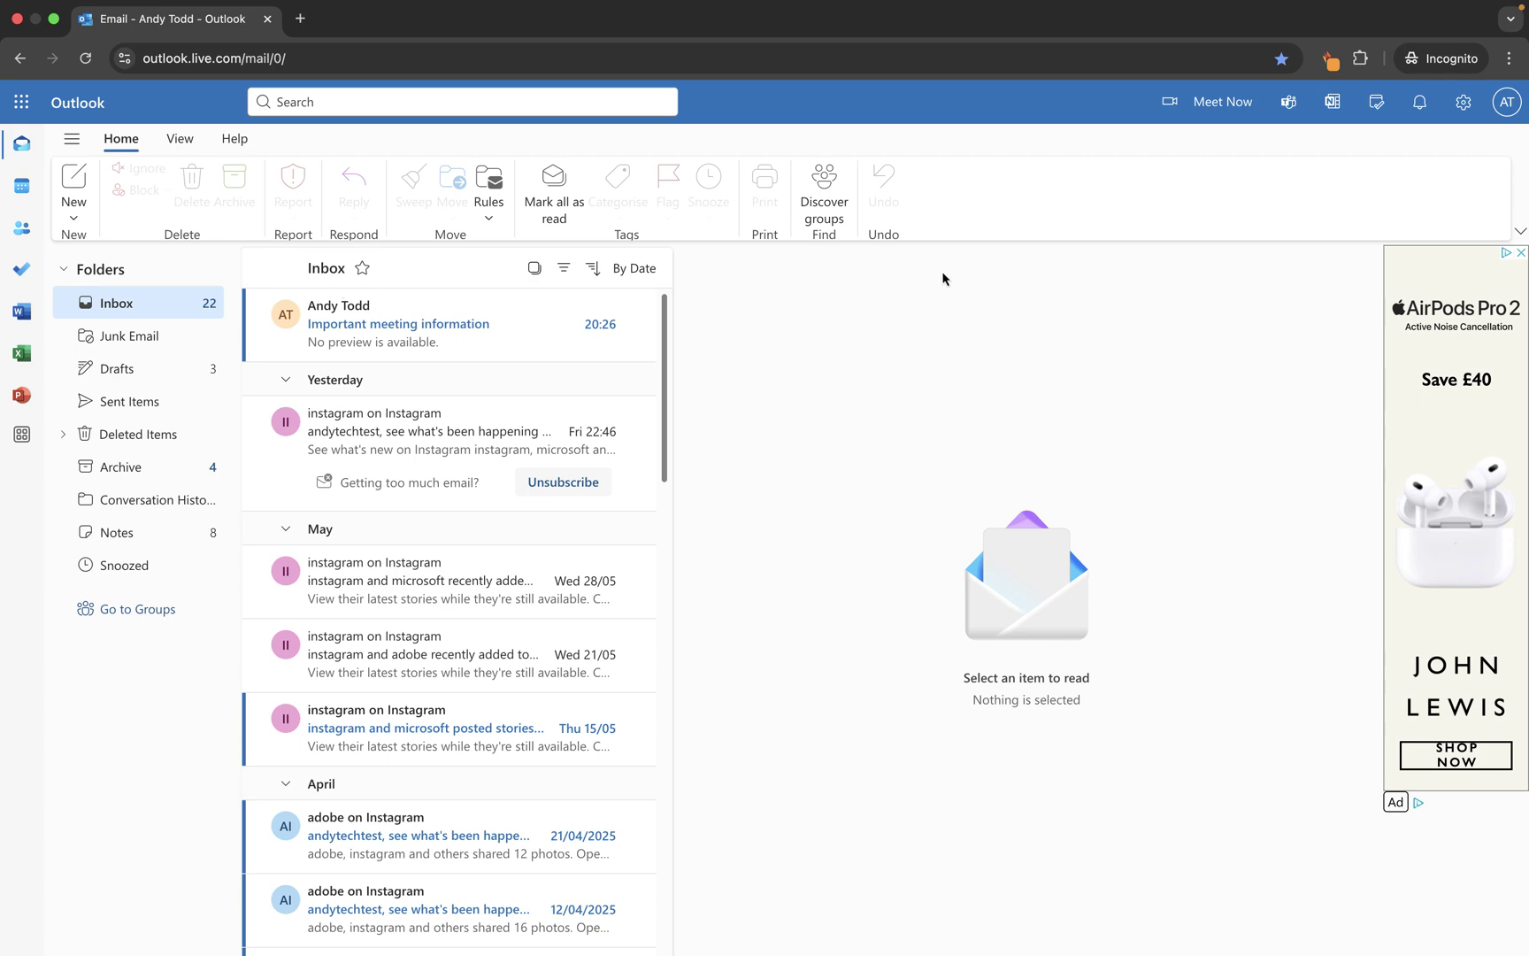
Enable 'Sort messages into Focused and Other' in the Mail layout settings and save it
click(1471, 110)
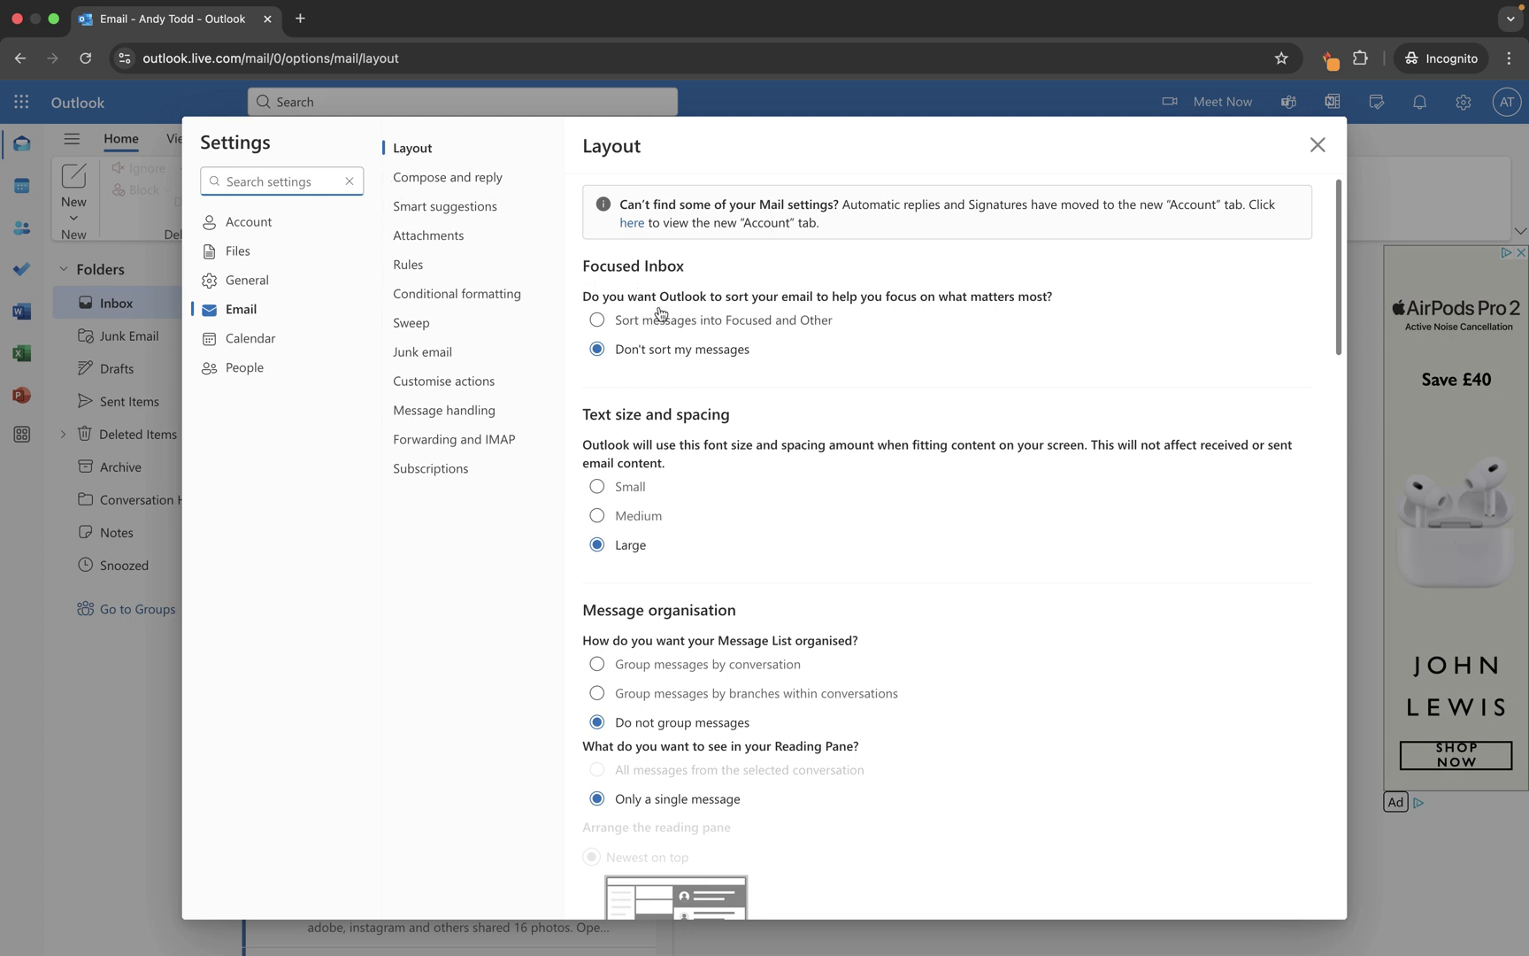
click(599, 323)
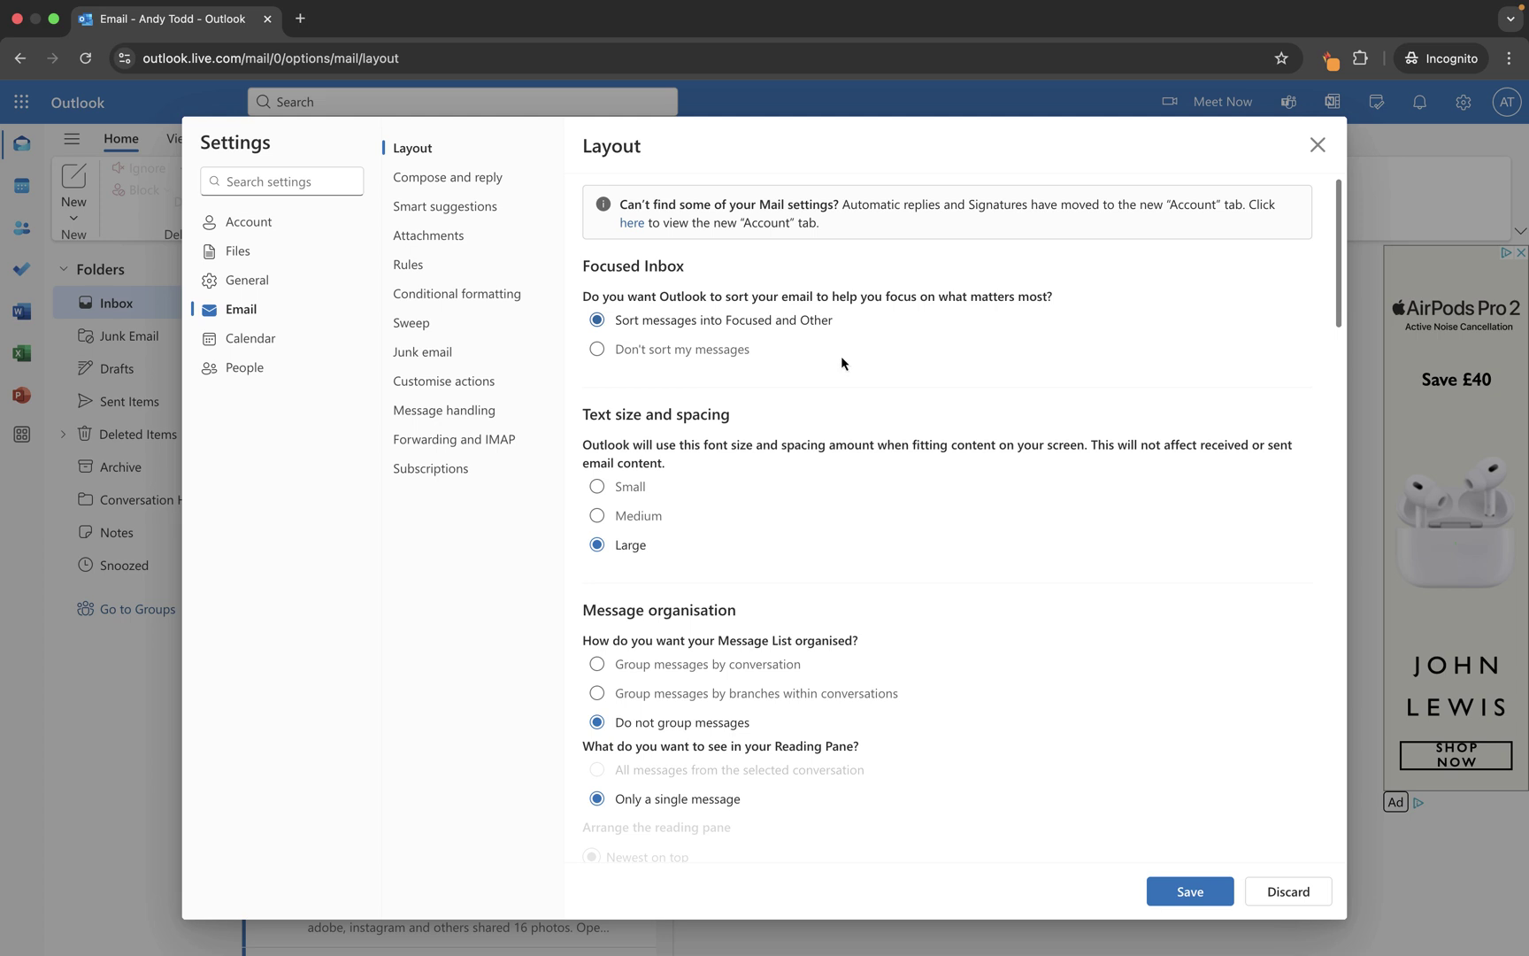
click(1188, 882)
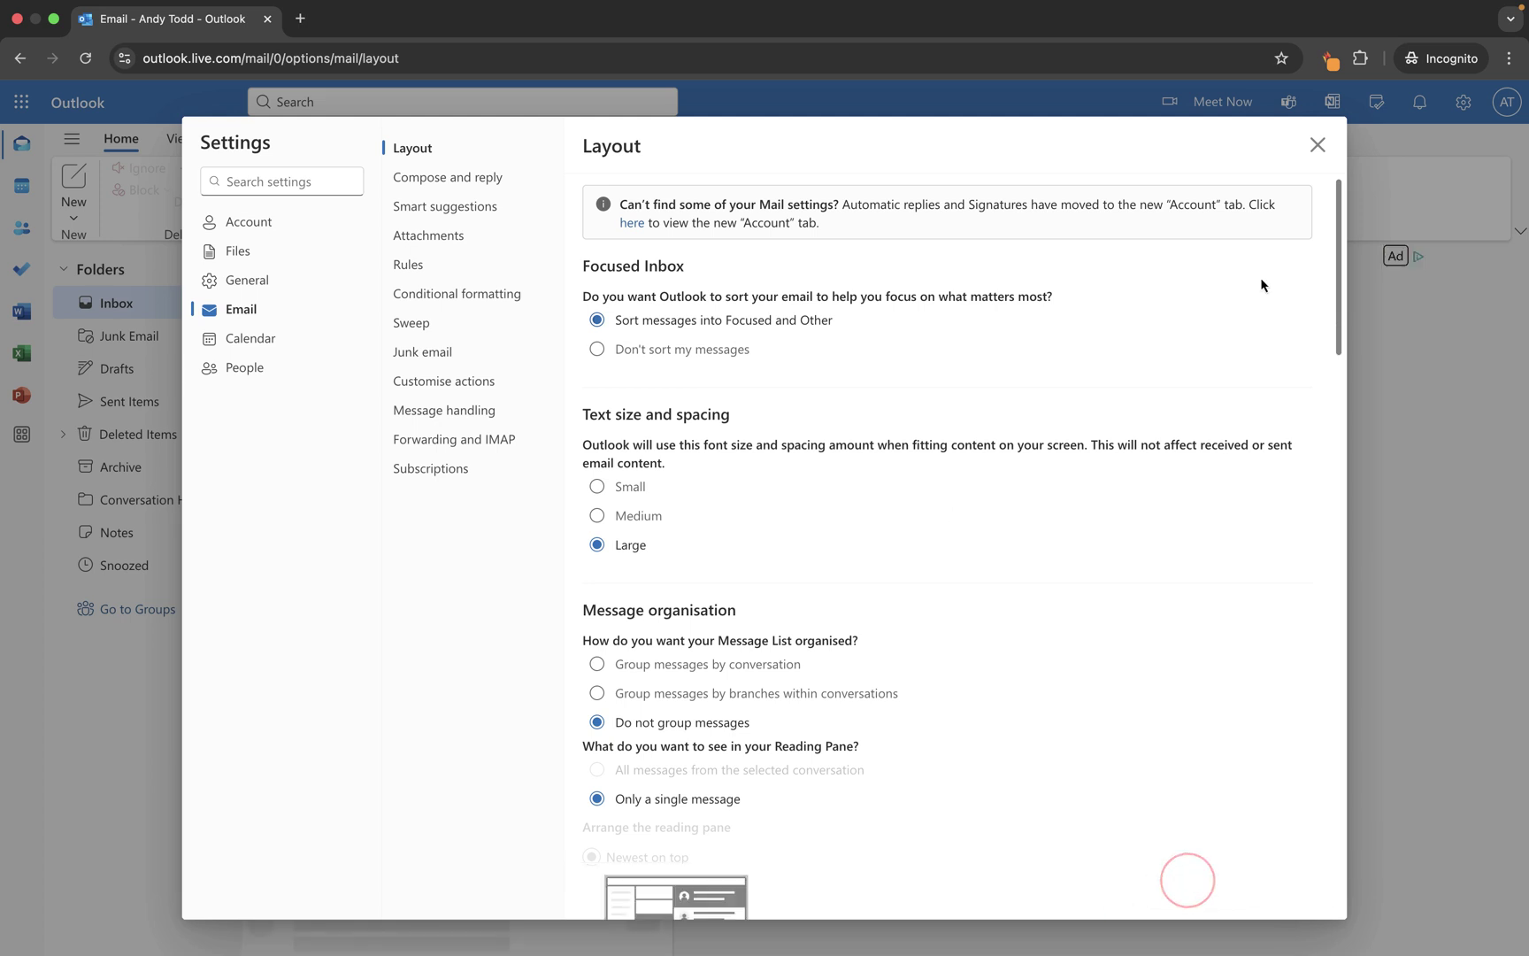
click(1318, 145)
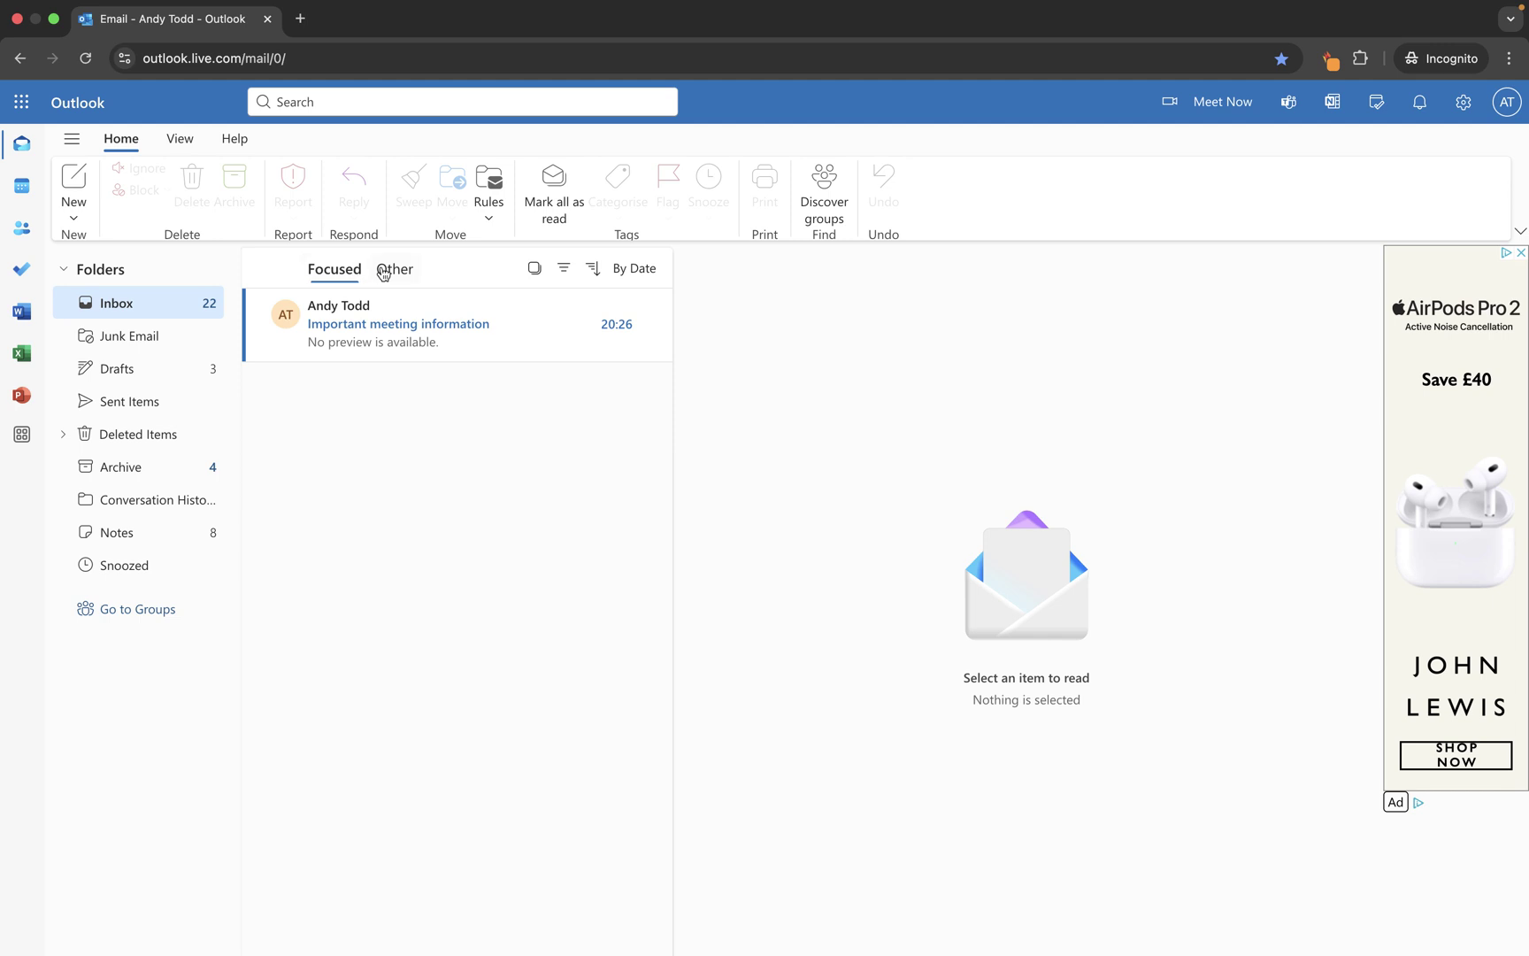
click(387, 272)
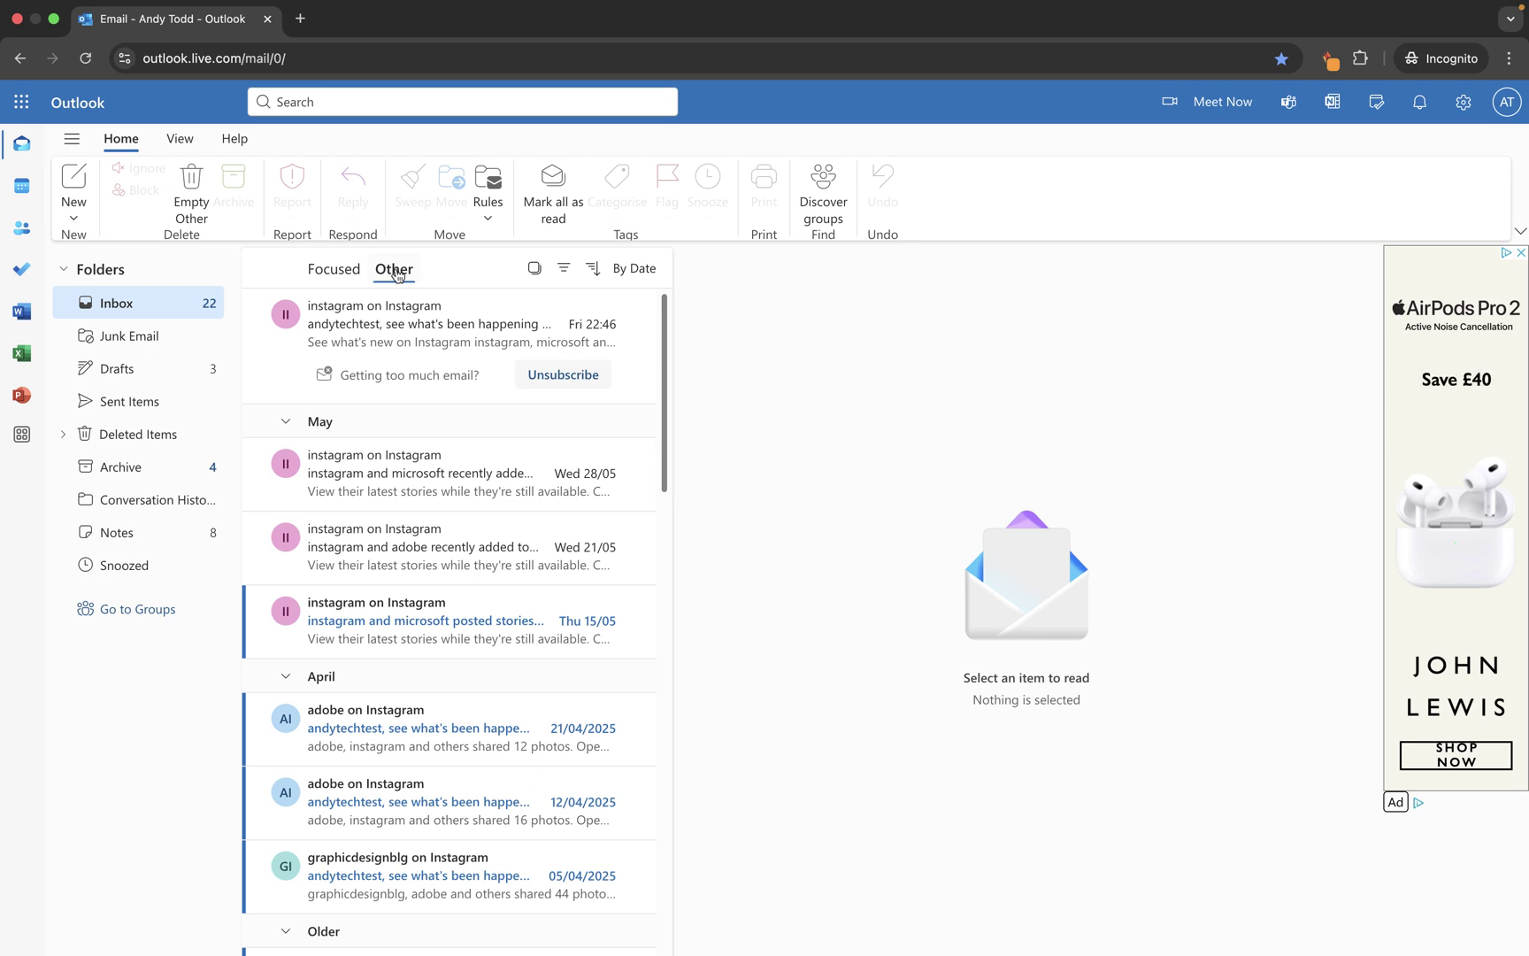
click(322, 276)
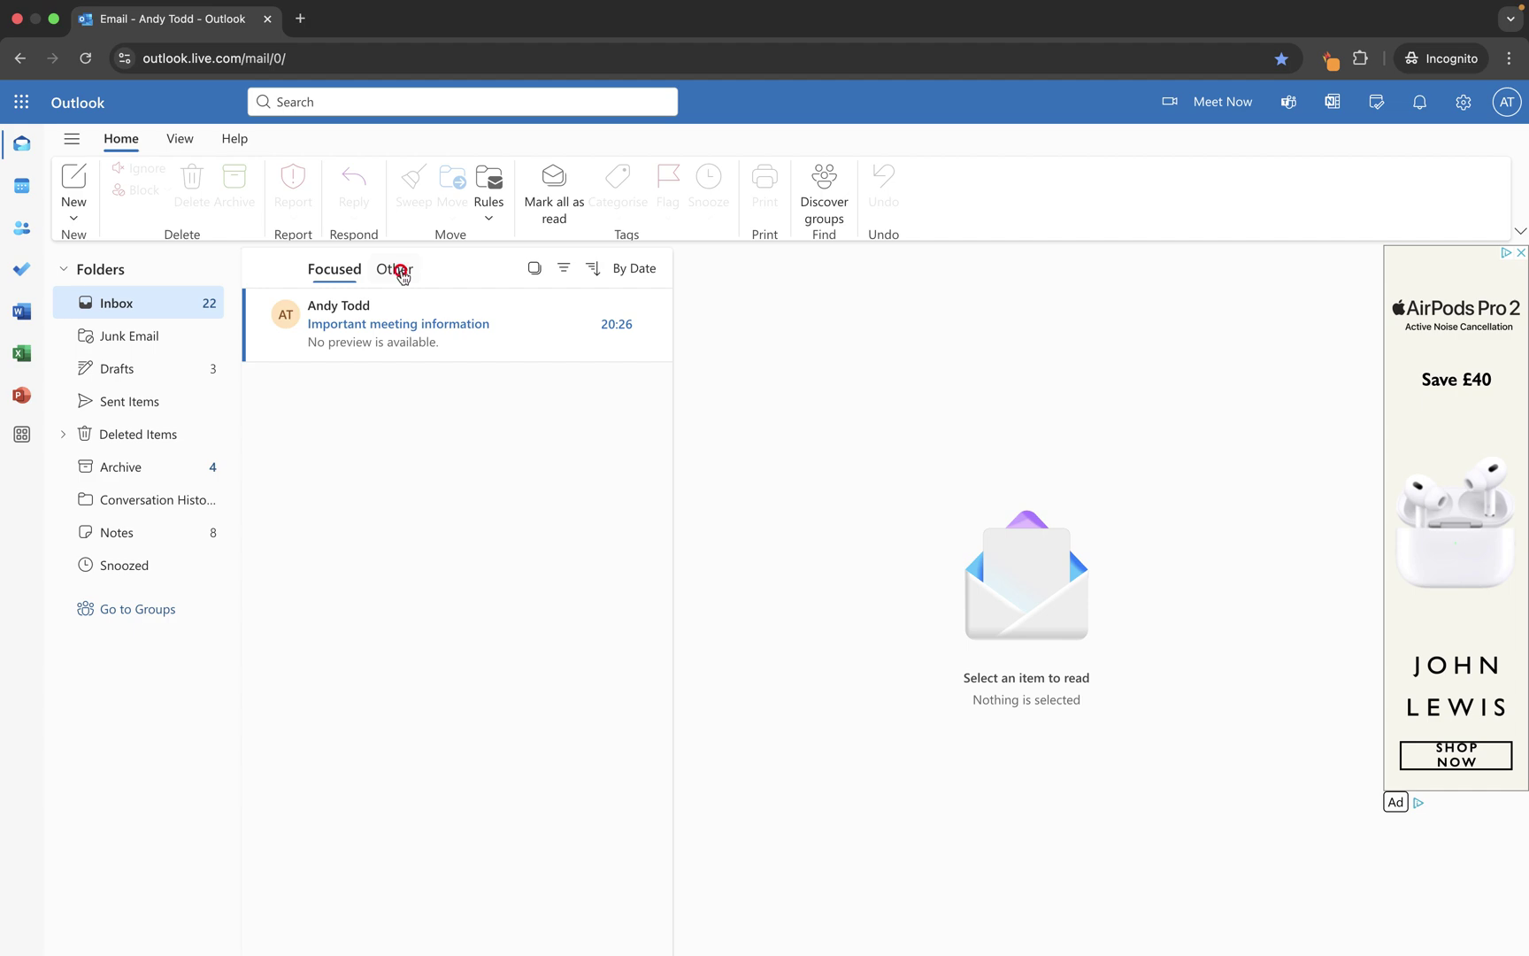
Move the Fri 22:46 Instagram email from Other to the Focused inbox and view Focused
click(402, 276)
scroll(454, 370, down, 1)
scroll(454, 370, down, 15)
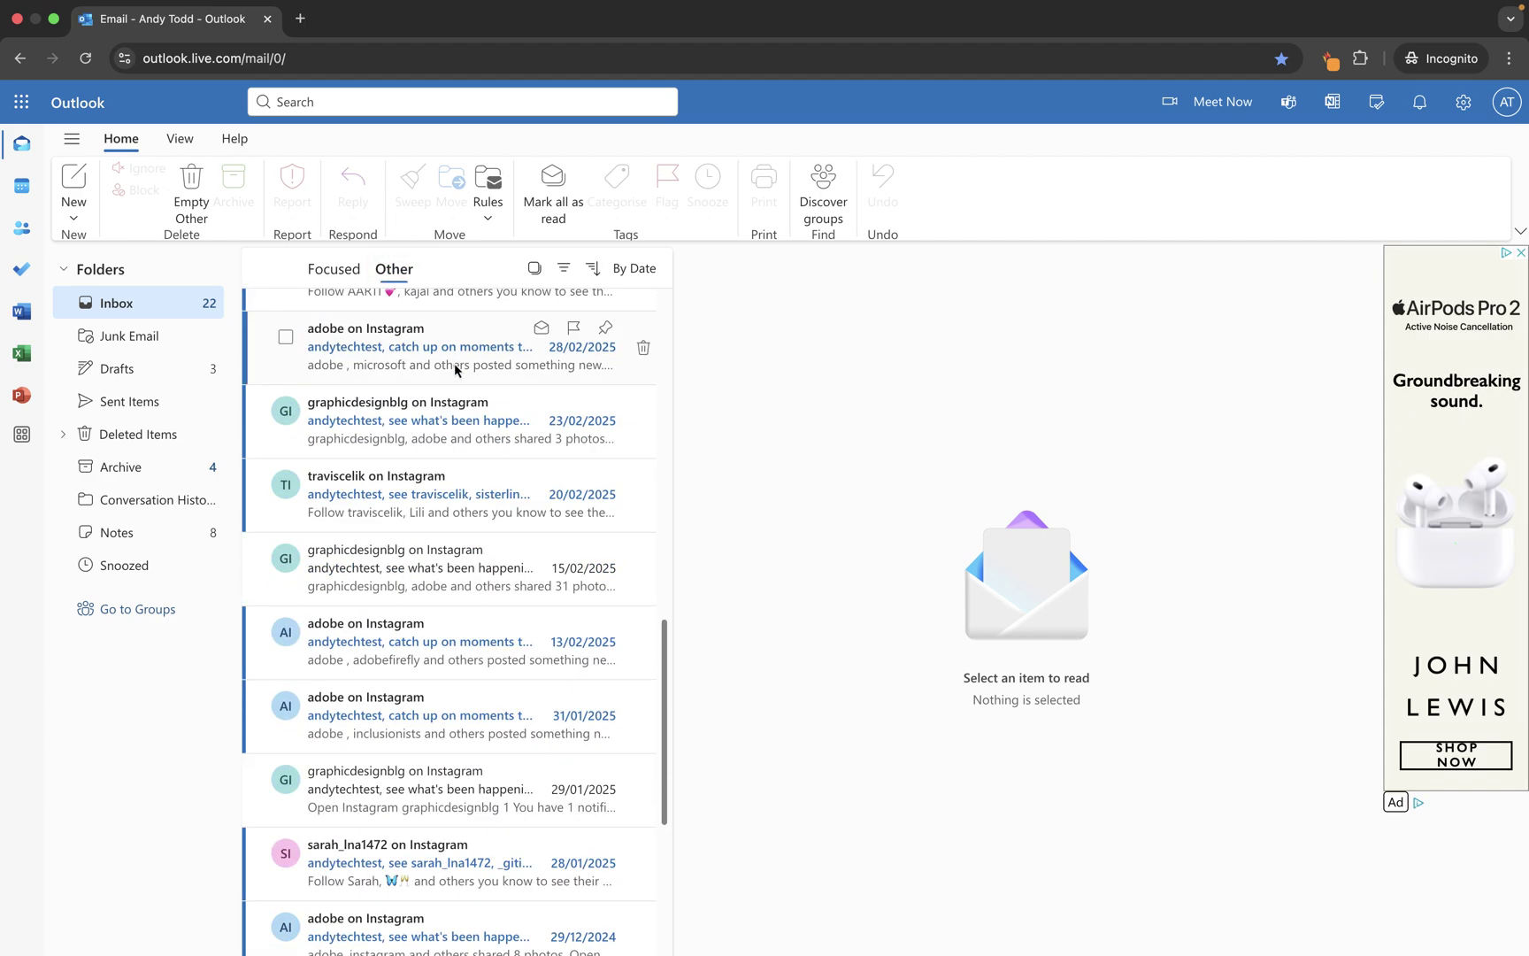
scroll(454, 363, up, 15)
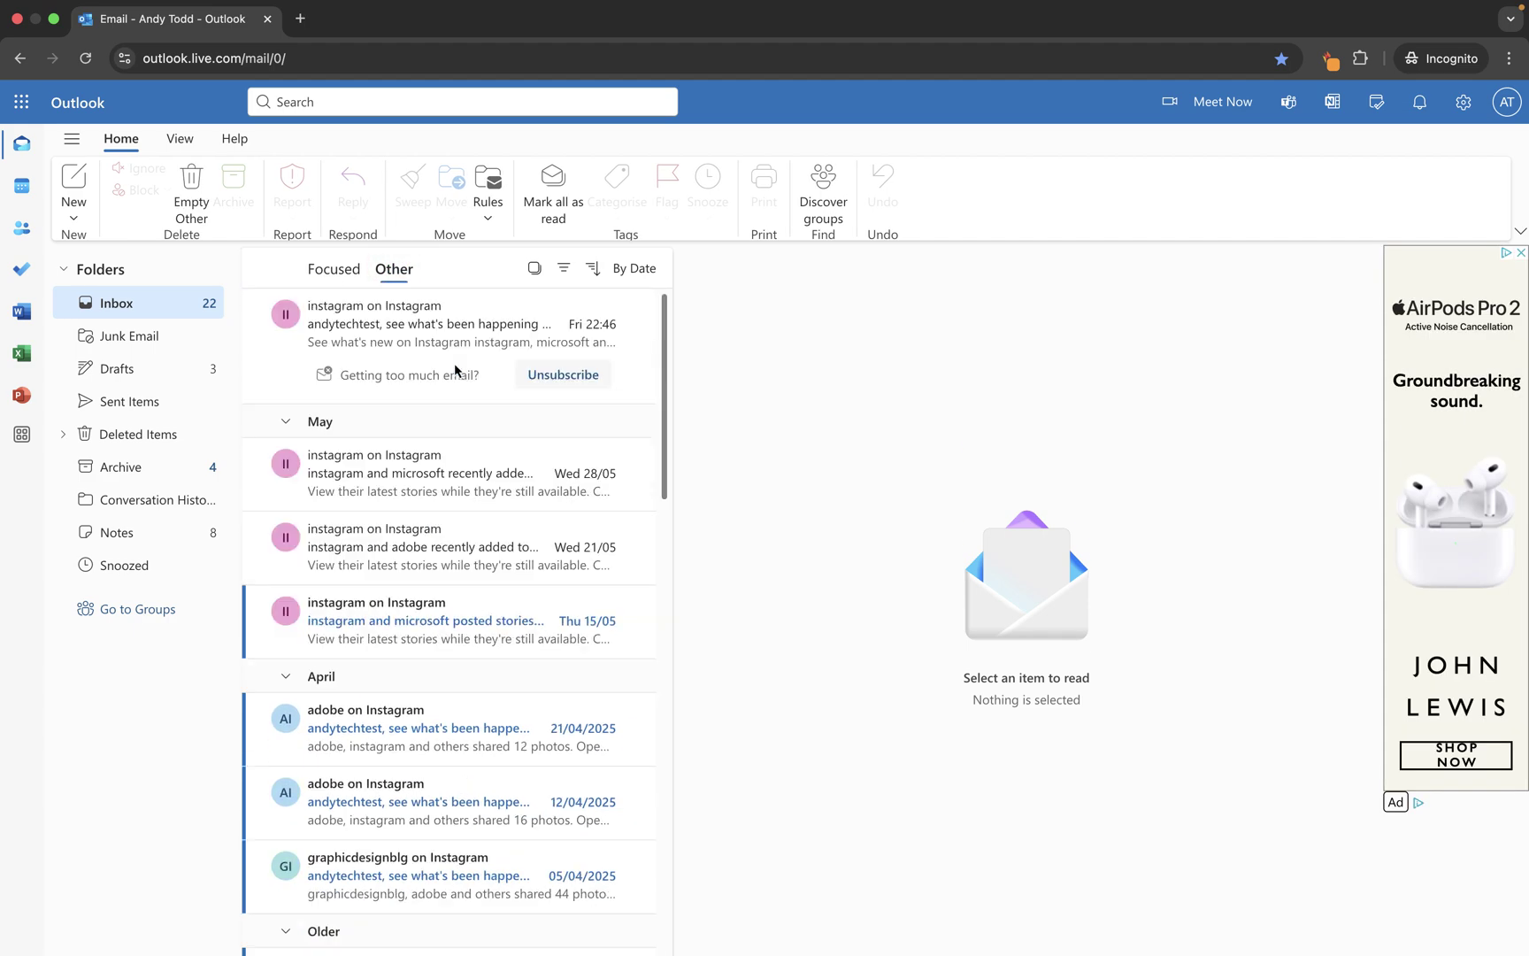
click(410, 325)
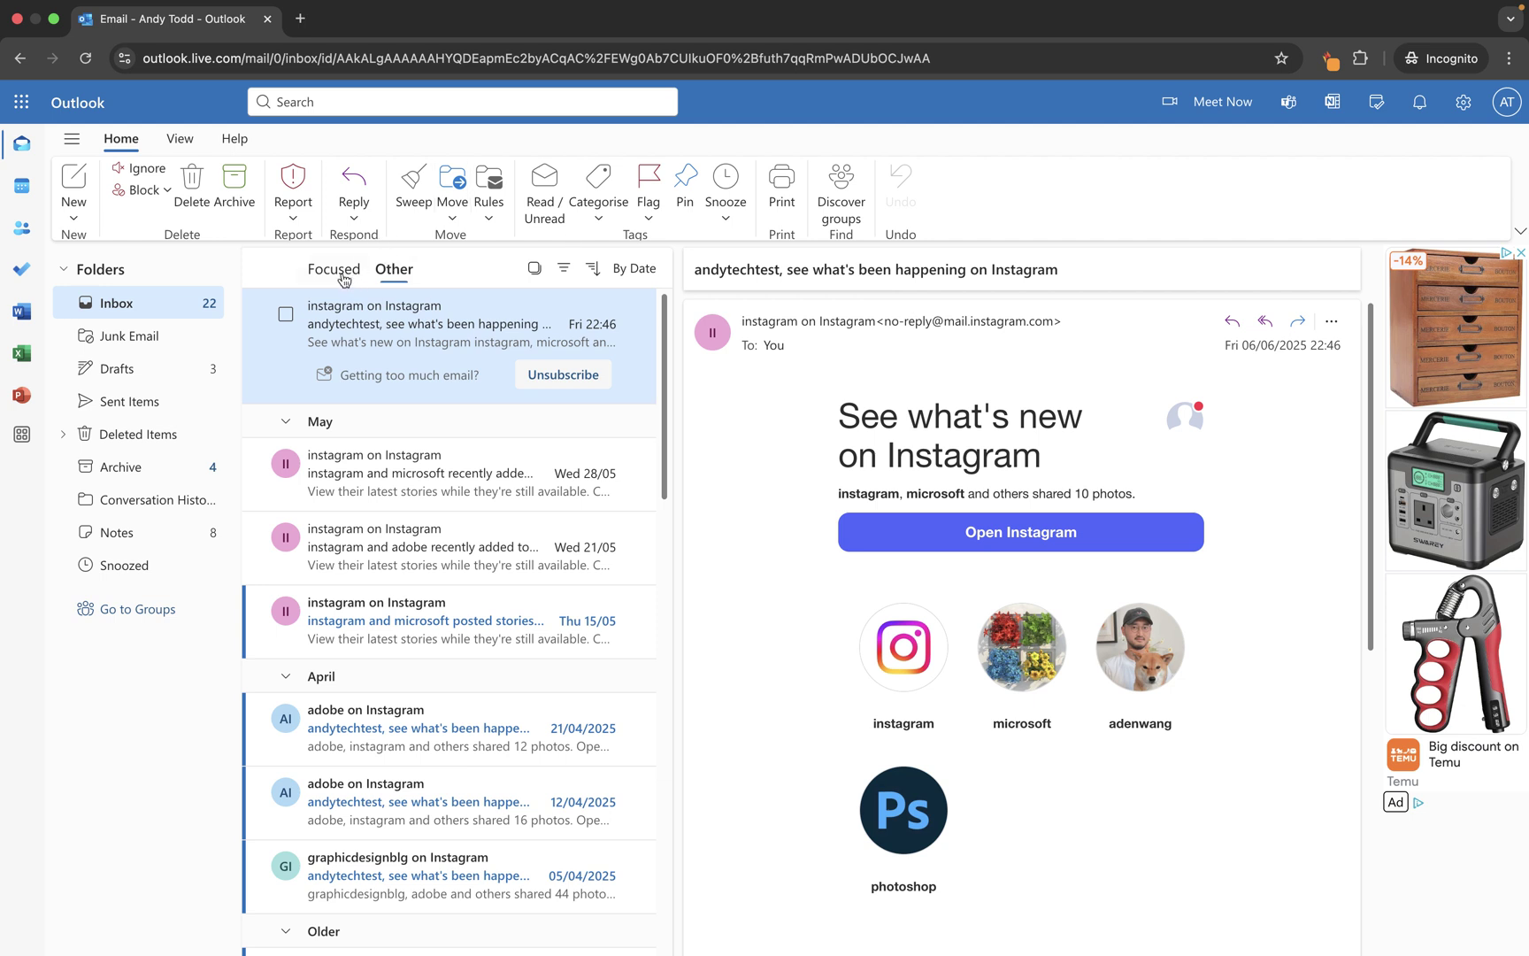
right_click(470, 340)
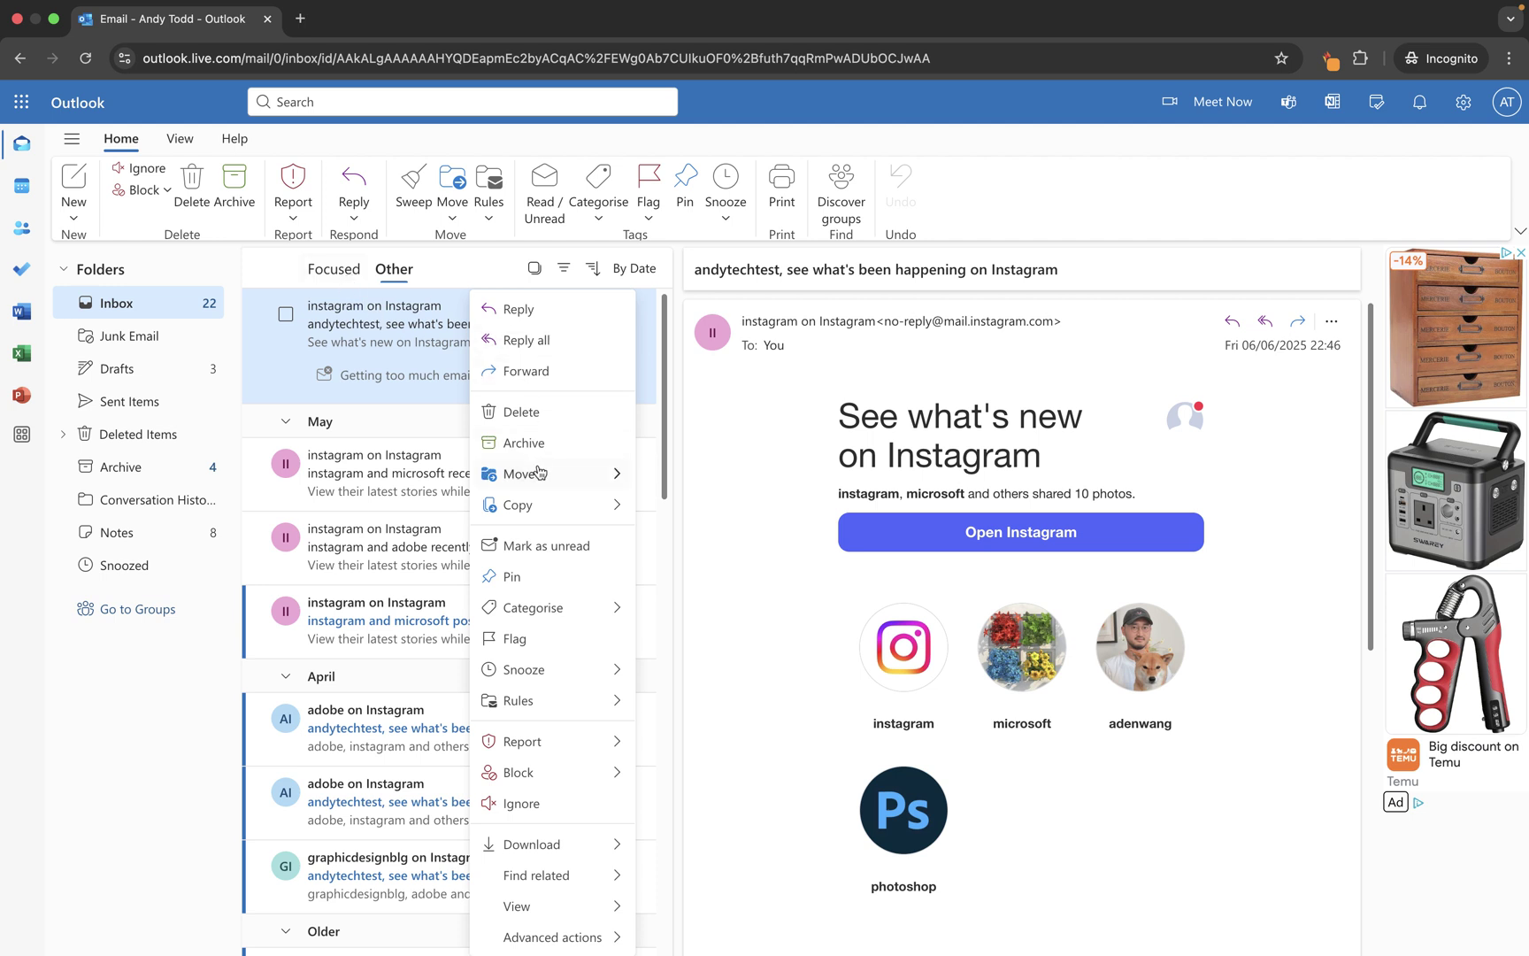
mouse_move(538, 470)
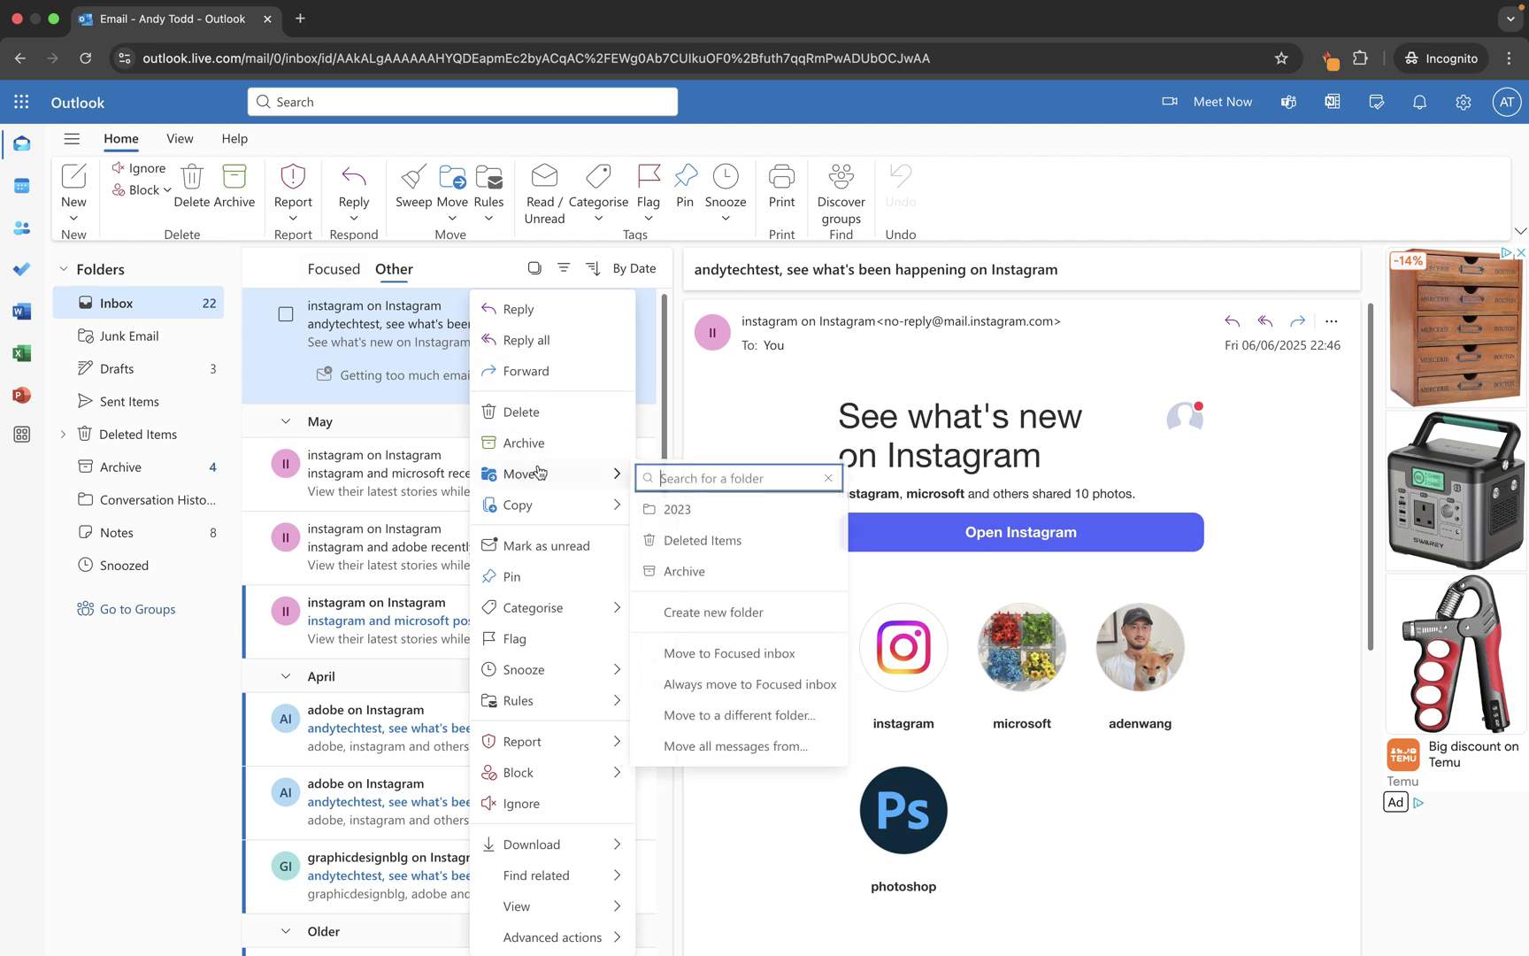
click(753, 662)
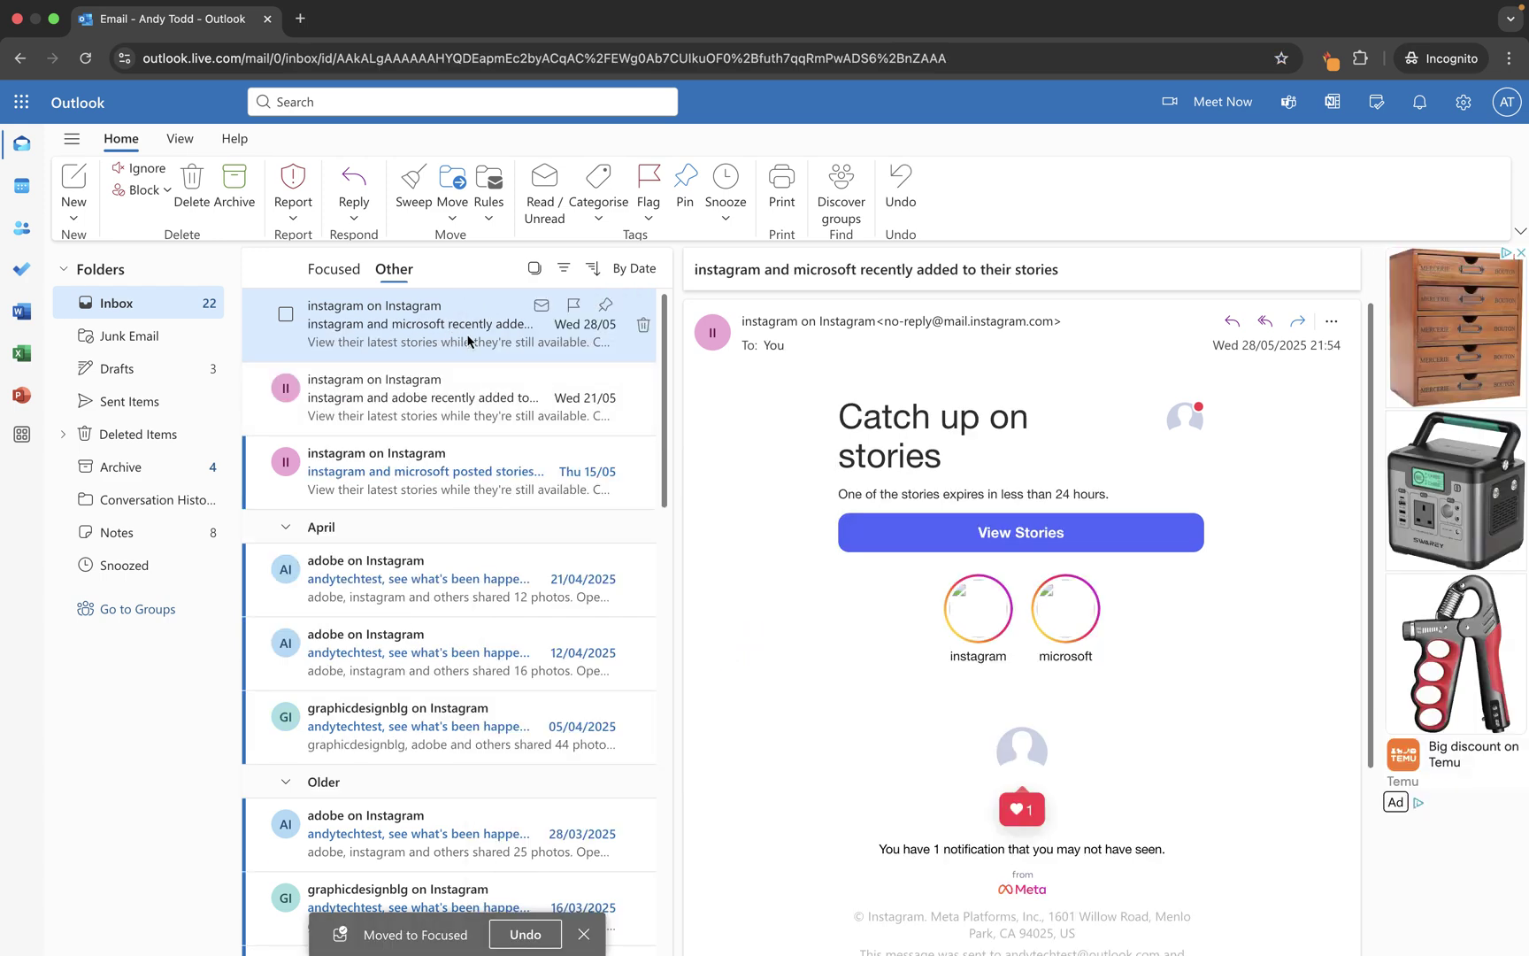
click(351, 269)
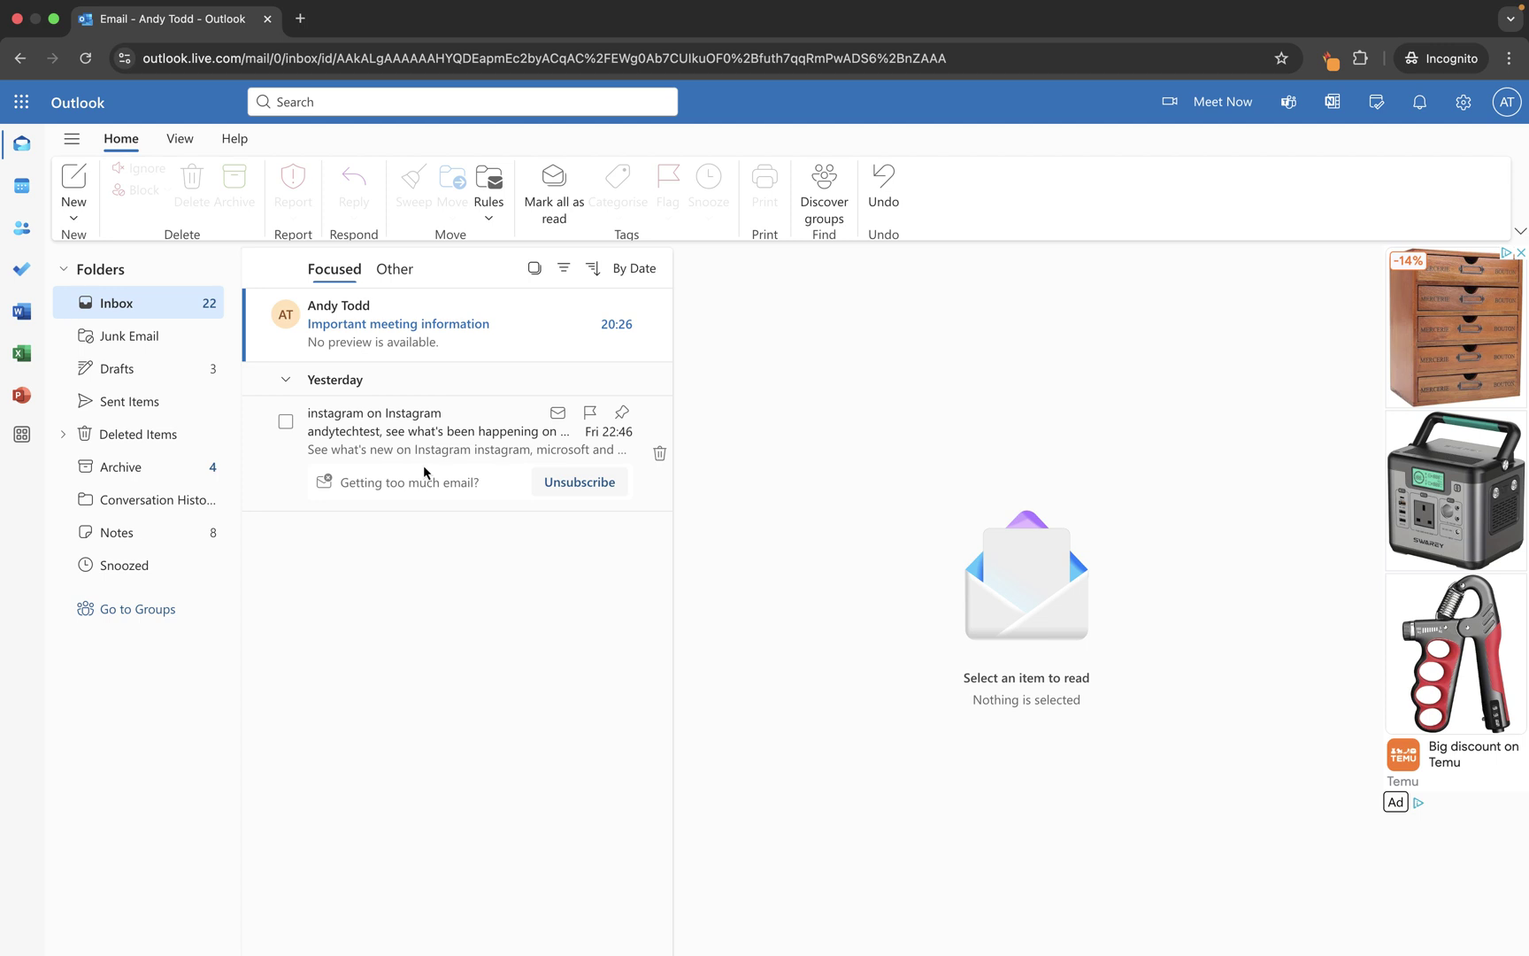
Select the 28/05, 15/05 Instagram and 21/04, 12/04 adobe emails in Other and move them to Focused
click(400, 271)
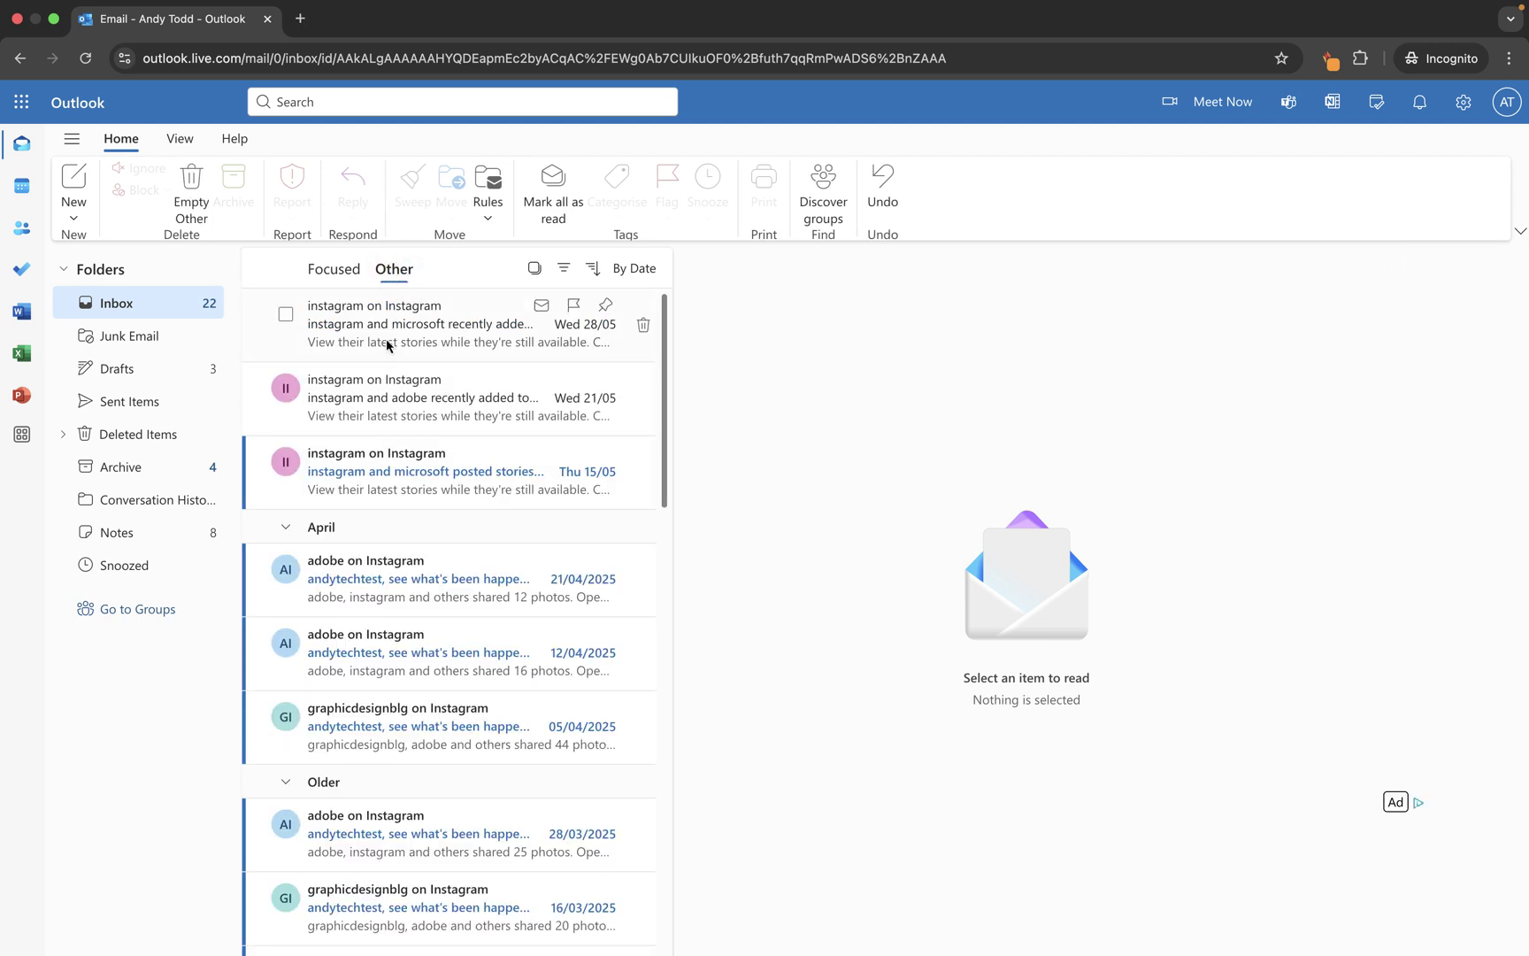
click(285, 316)
click(286, 462)
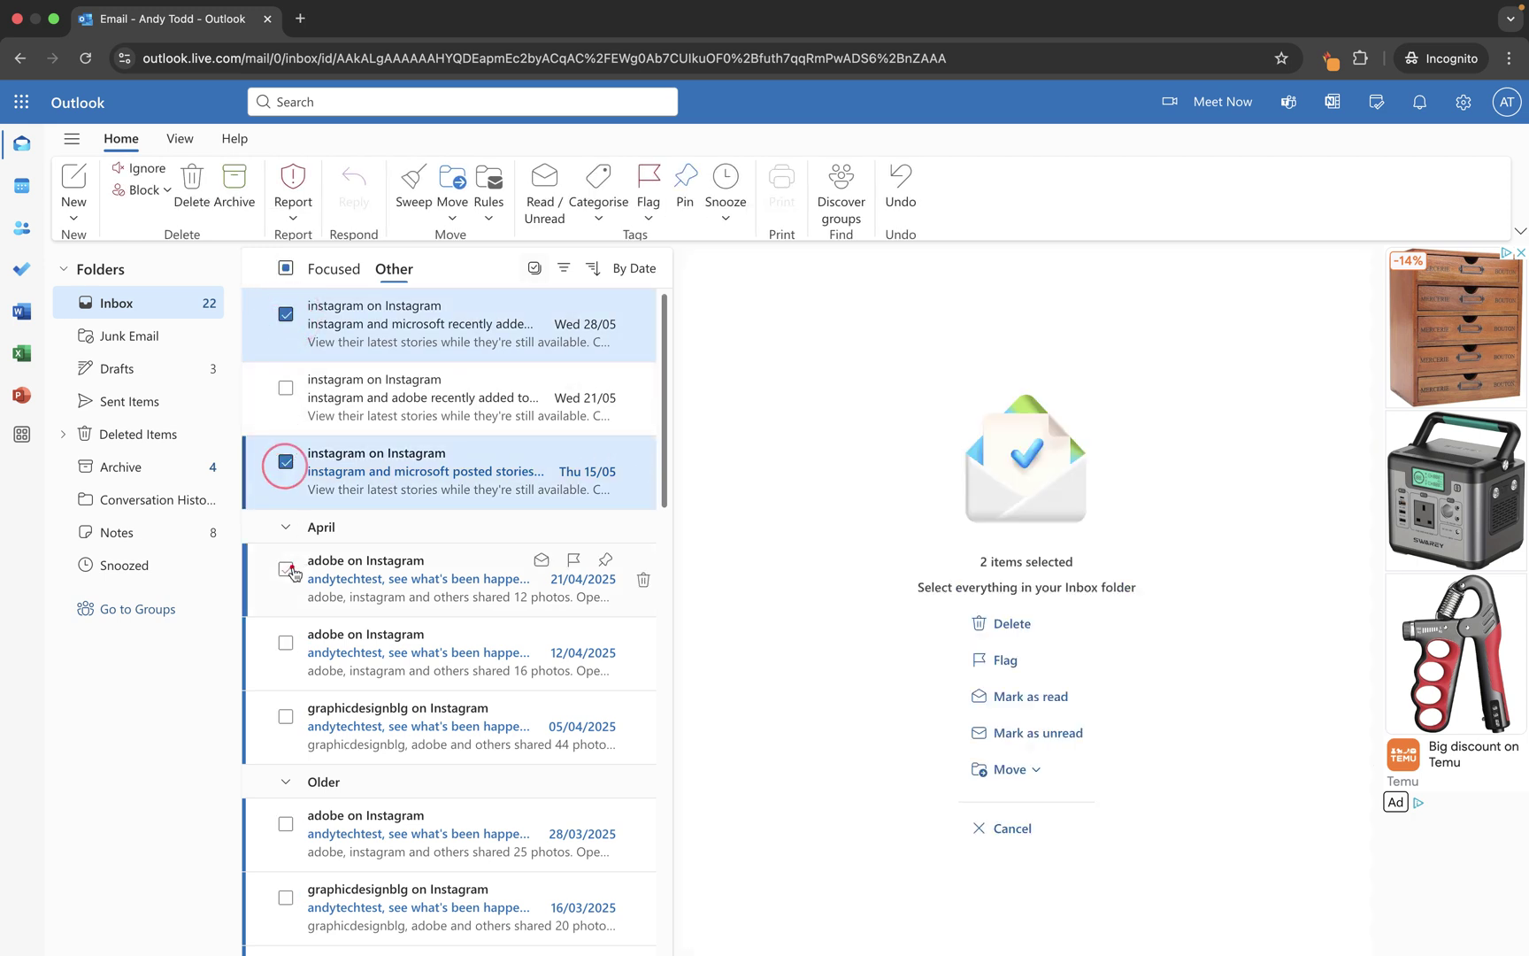
click(291, 570)
click(286, 643)
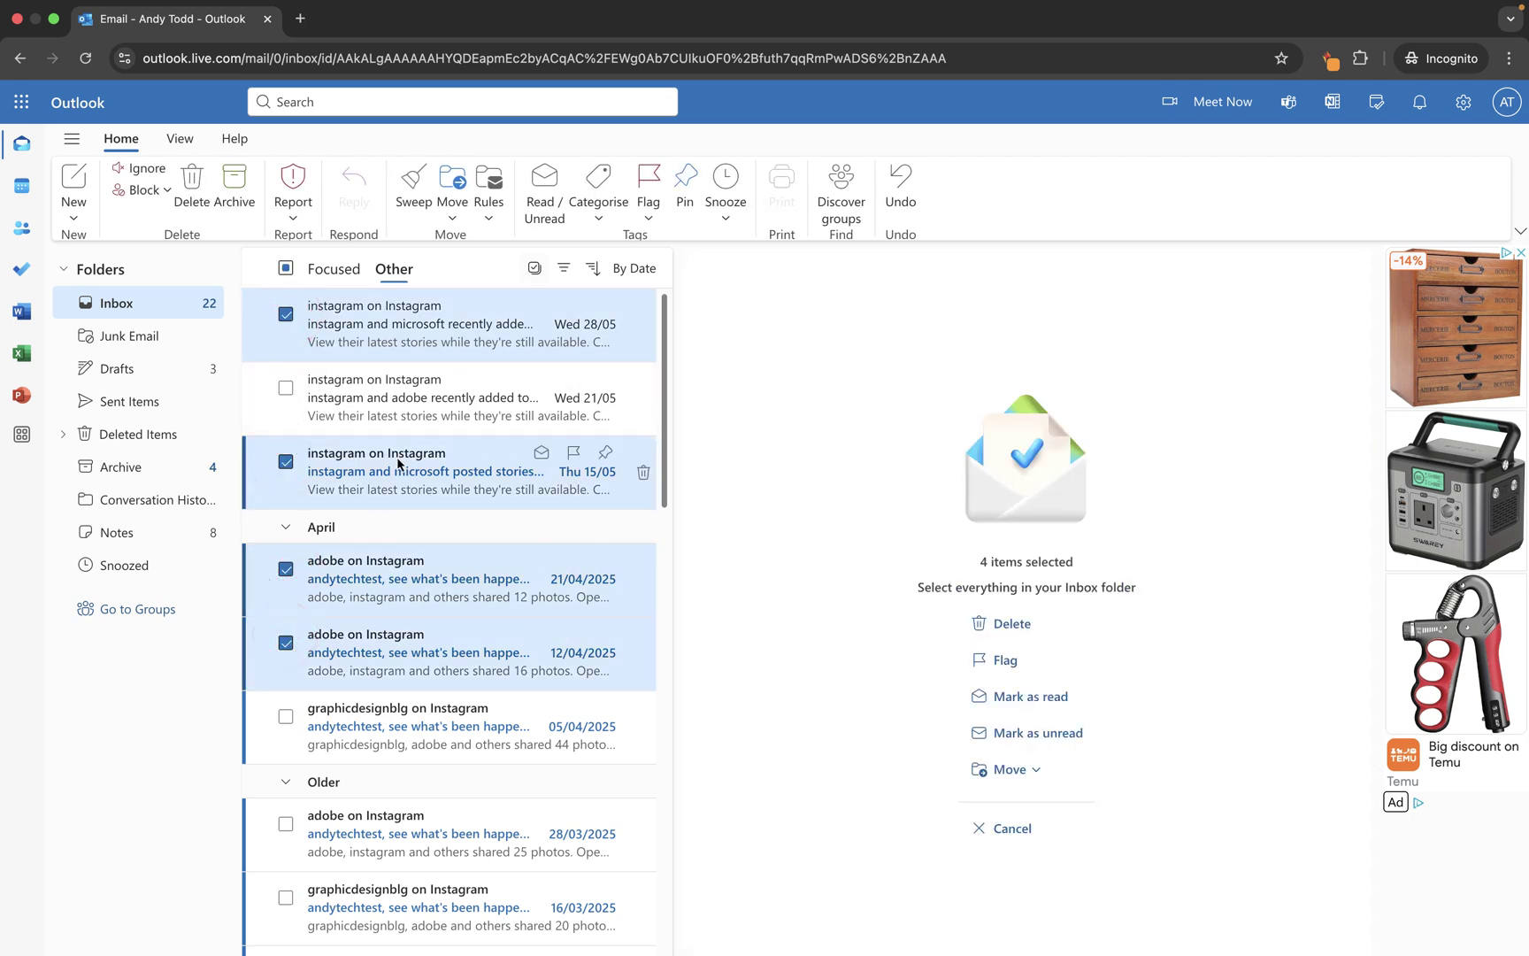
click(458, 217)
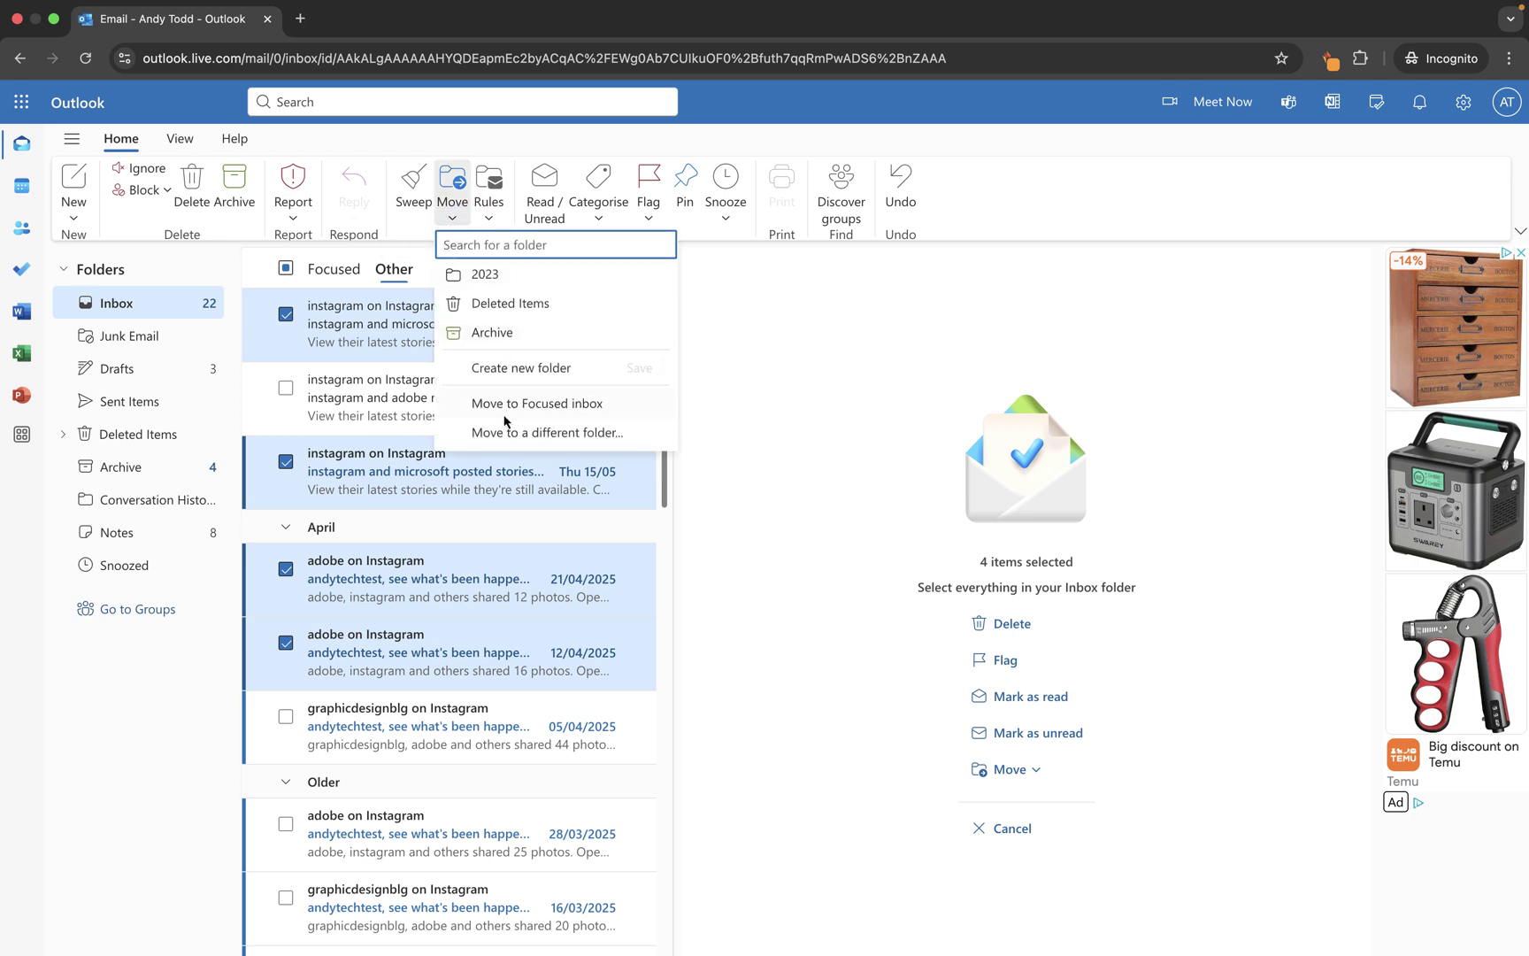
right_click(375, 483)
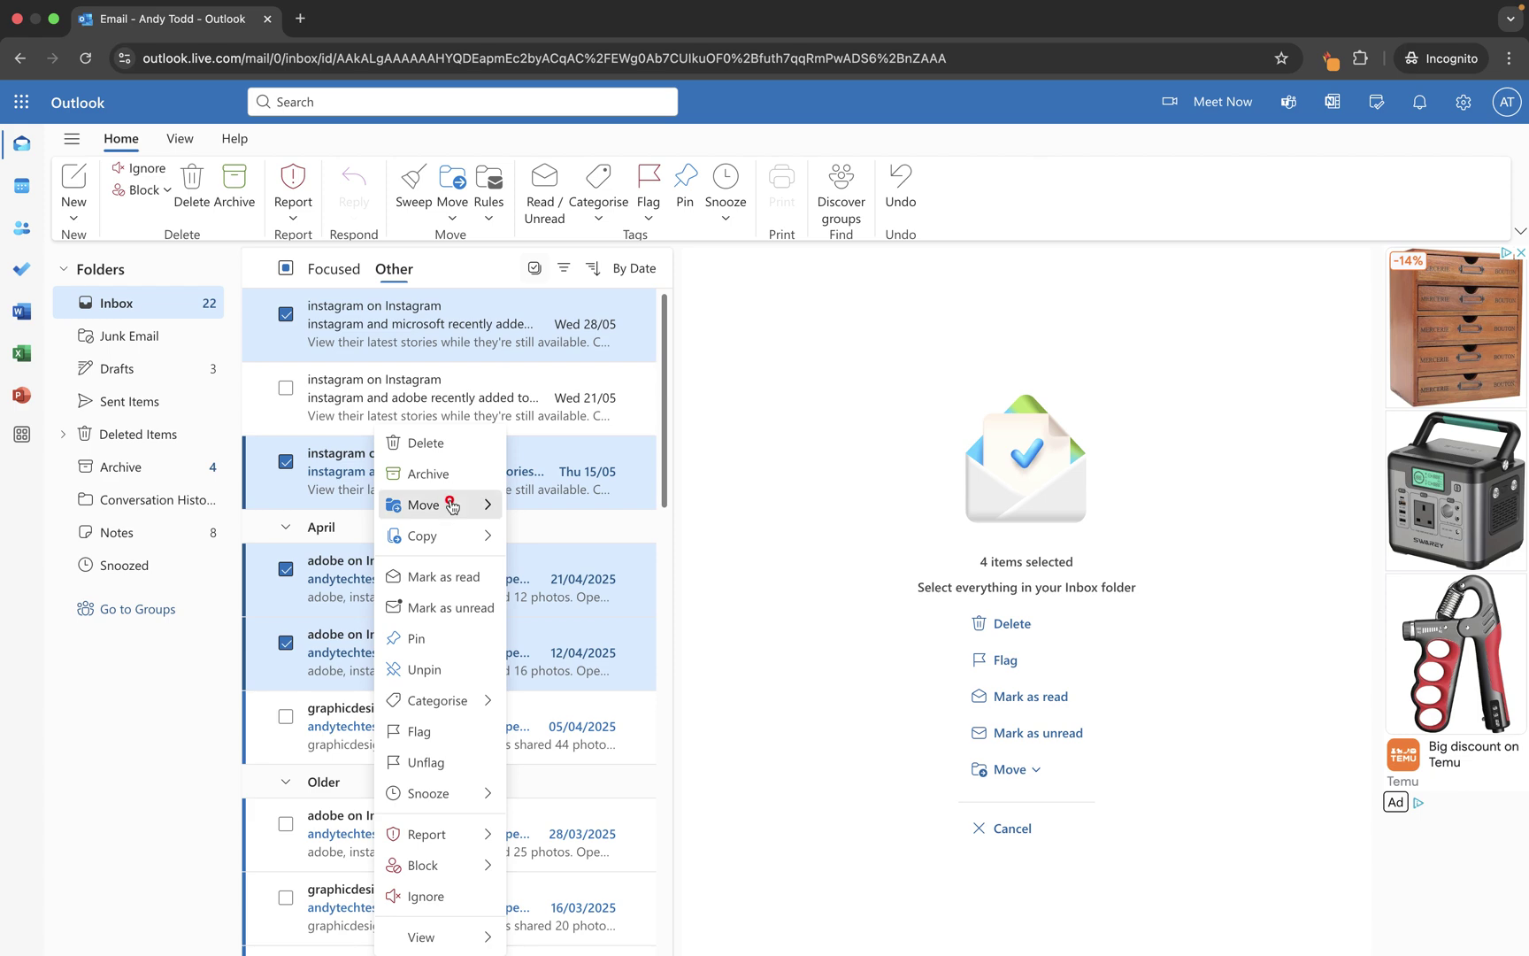
click(446, 504)
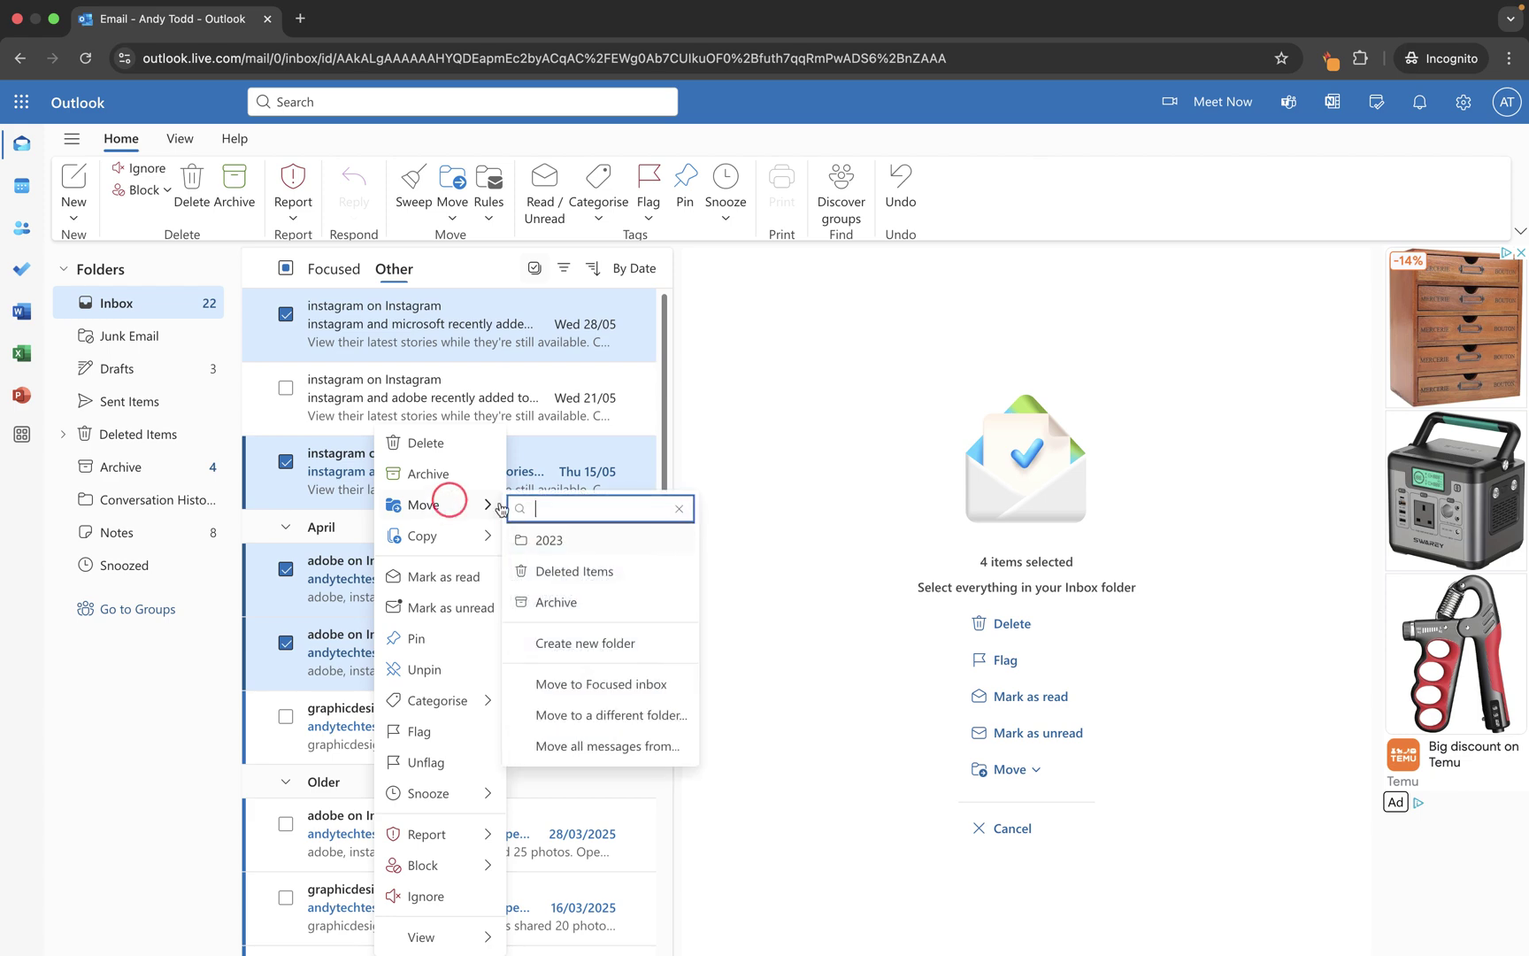
click(648, 692)
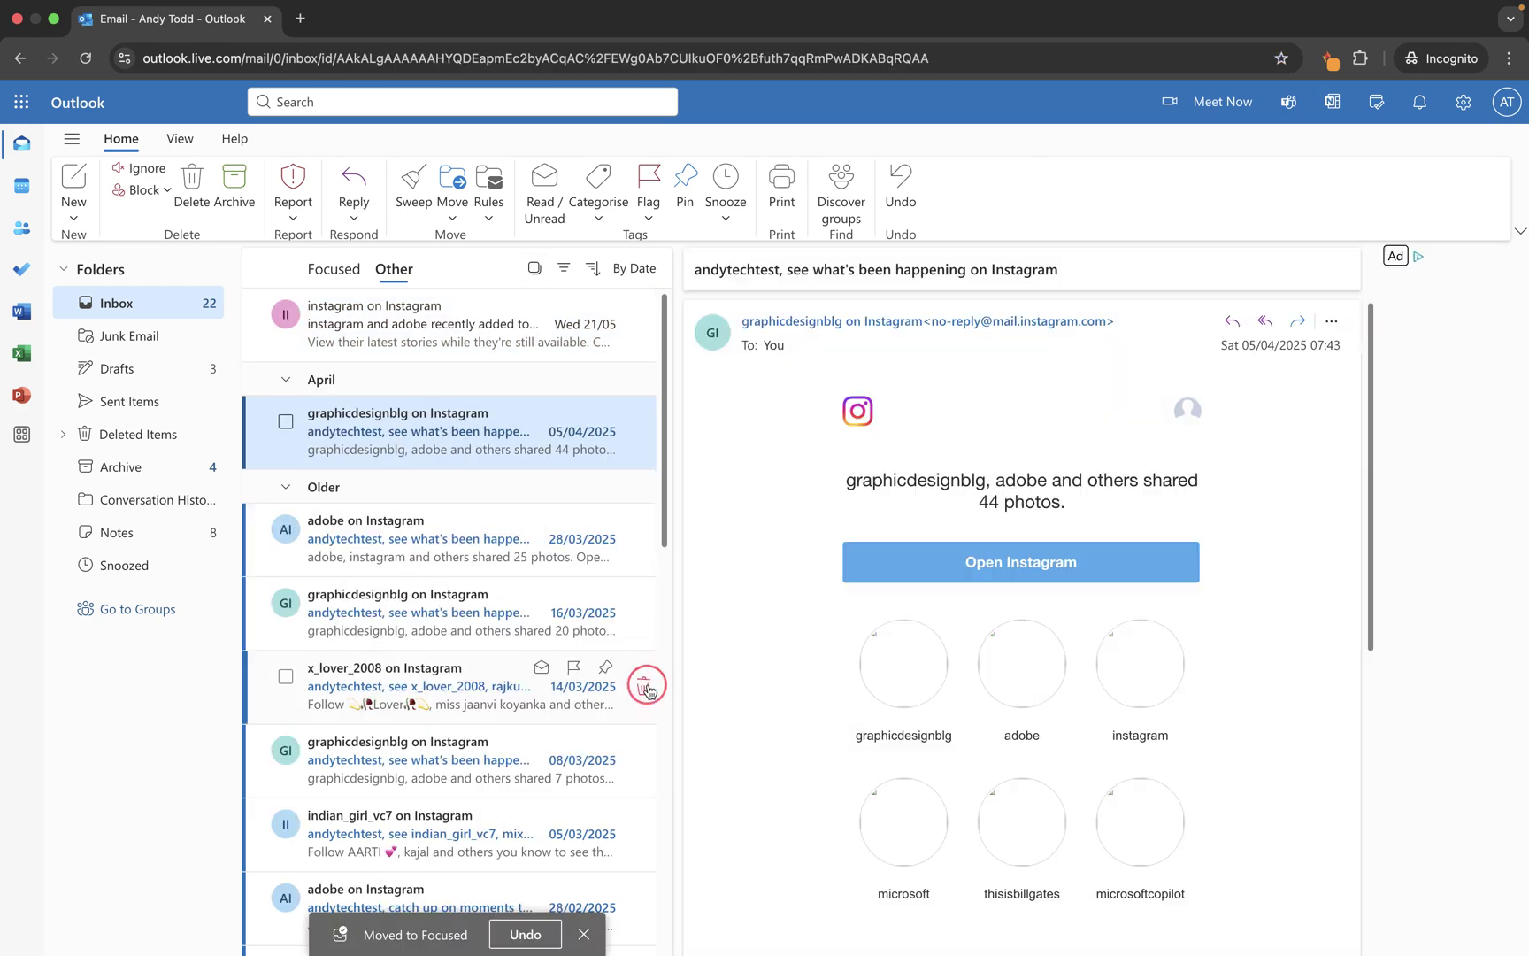
click(333, 268)
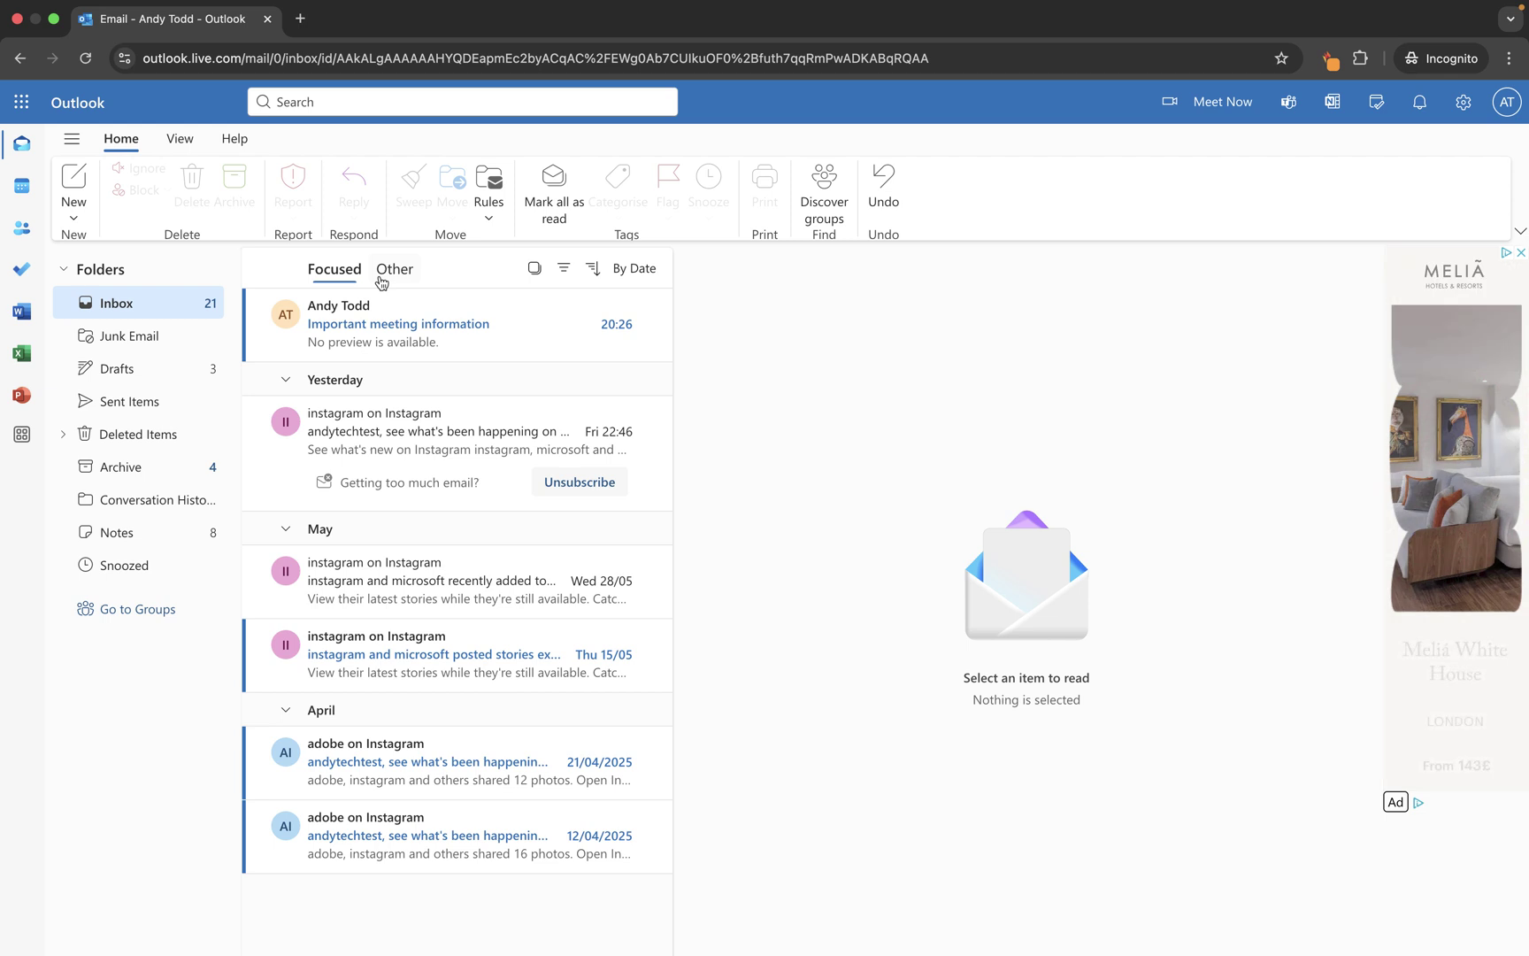
Move the Wed 28/05 Instagram email from Focused to the Other inbox and view Other
right_click(402, 580)
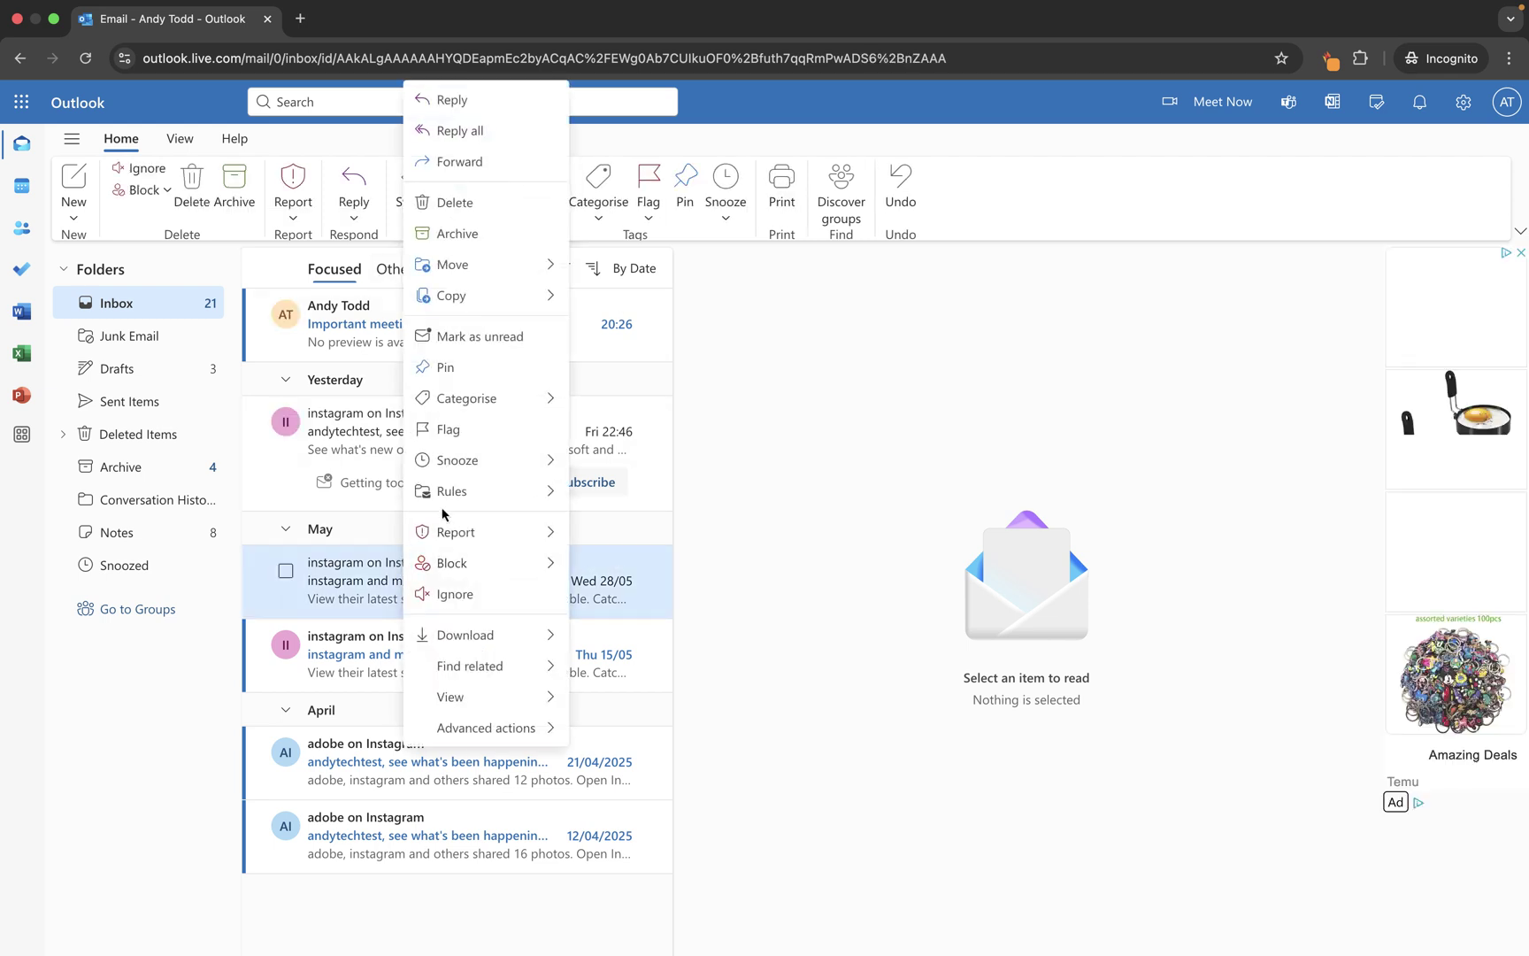
mouse_move(478, 264)
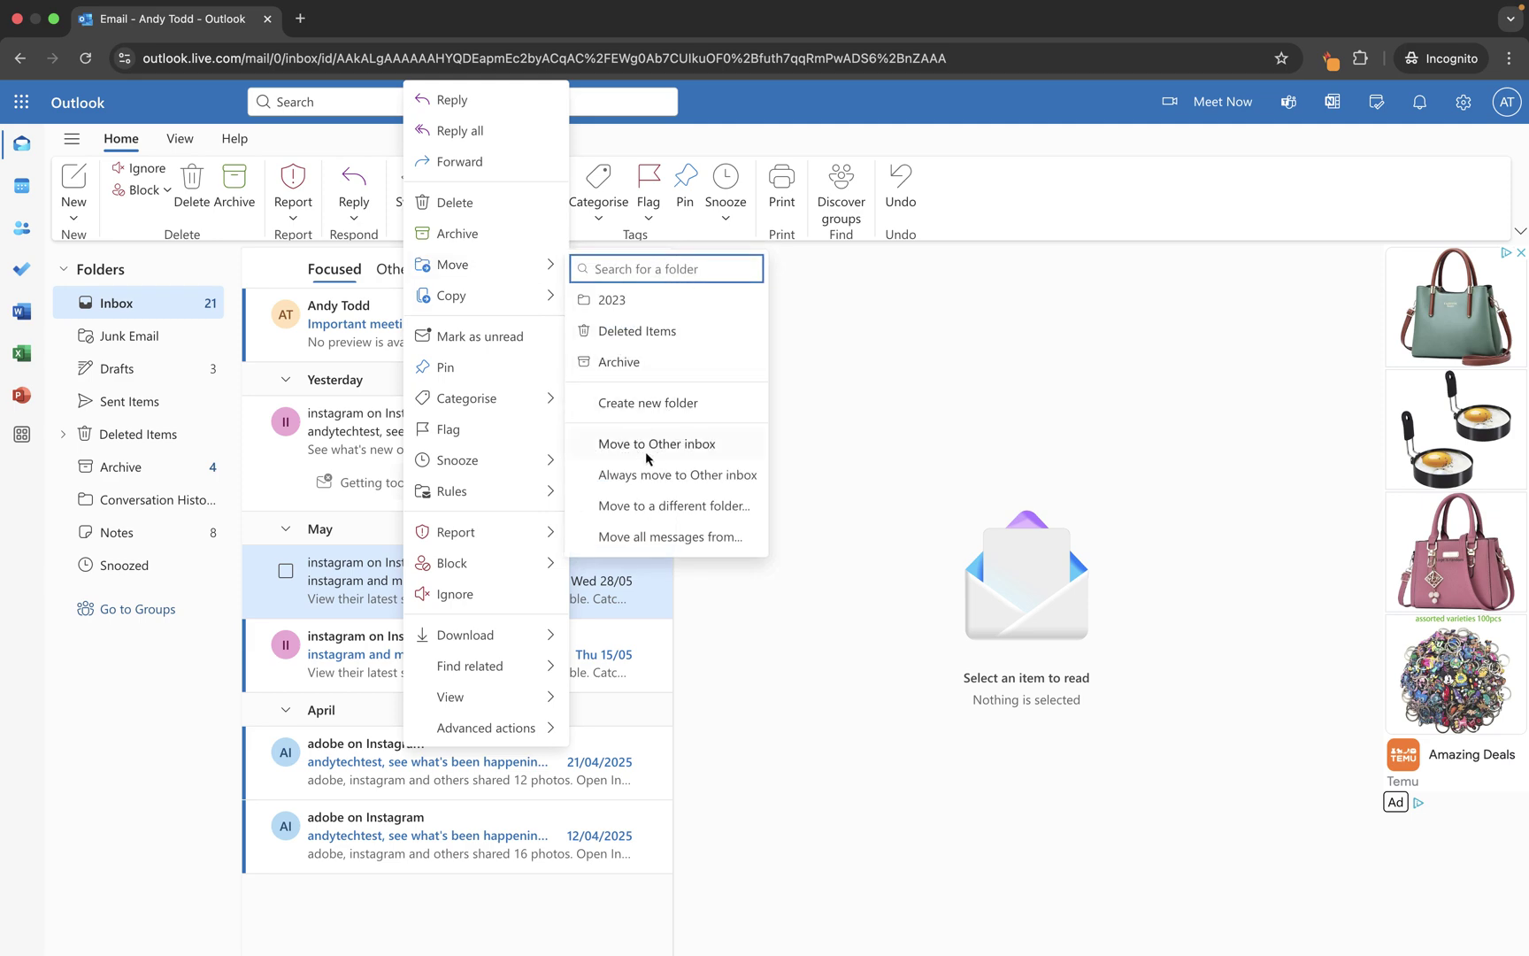
click(704, 451)
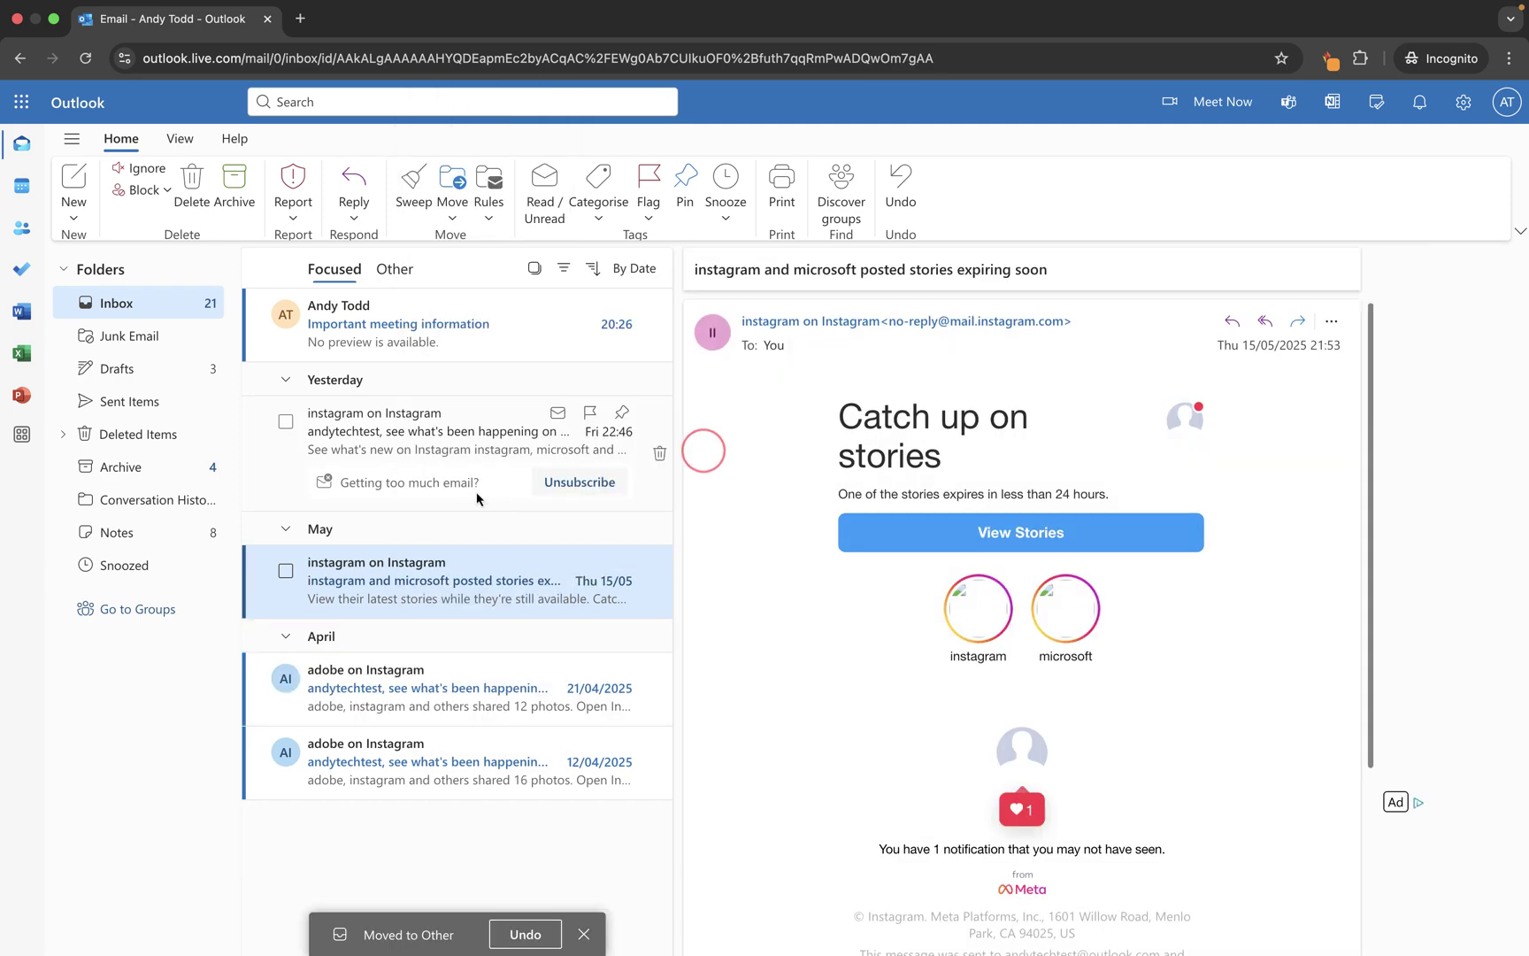
click(393, 269)
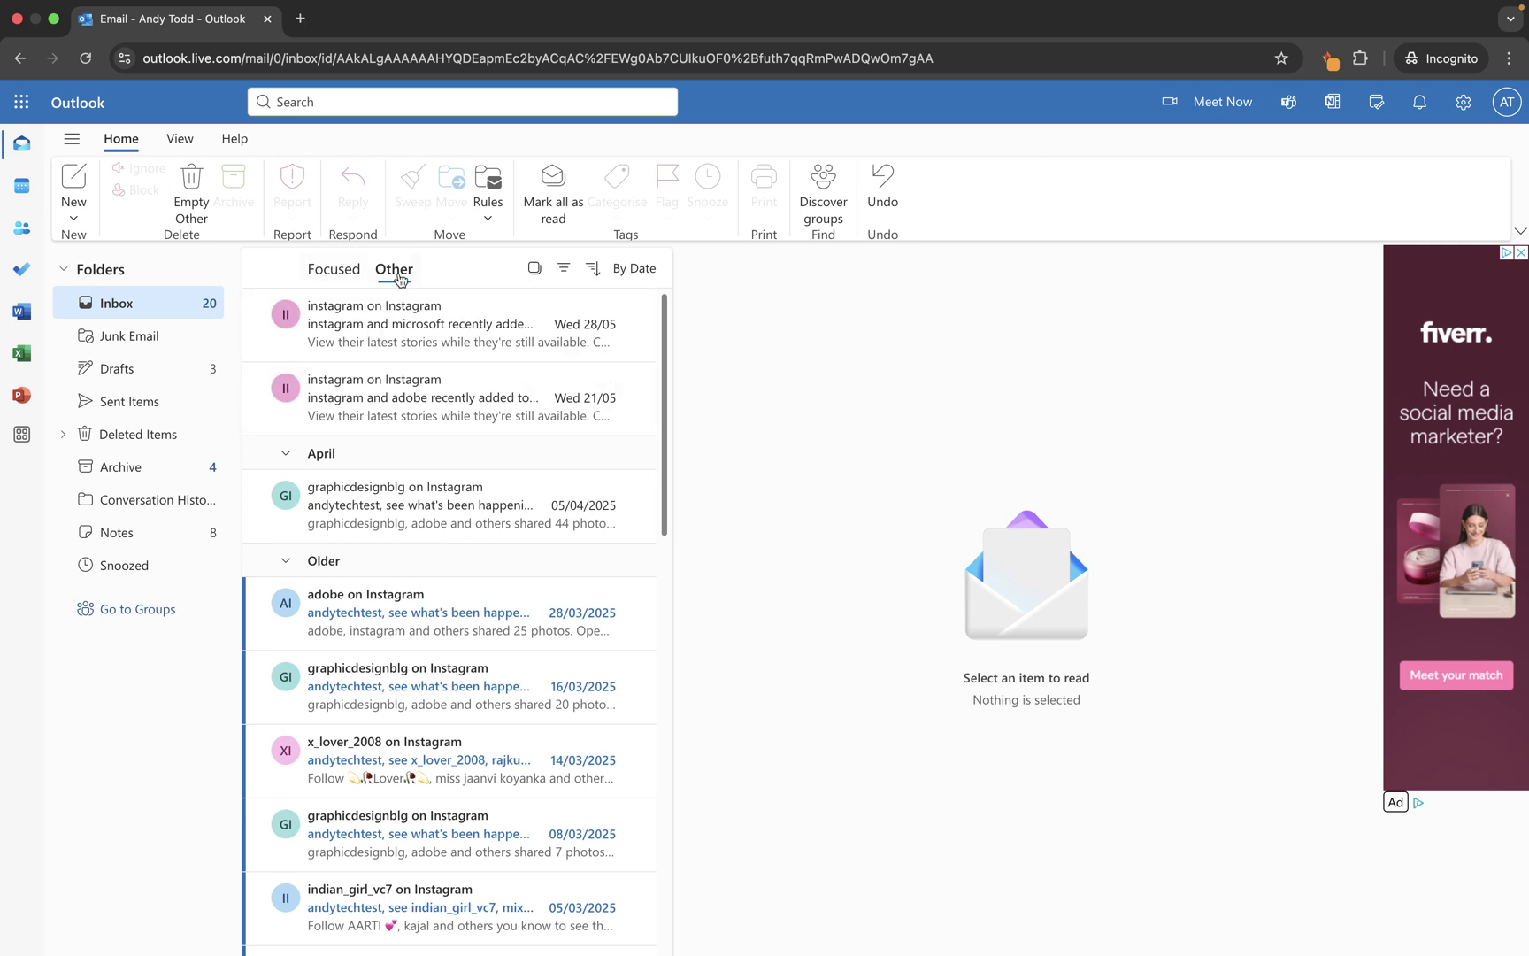
Move all messages from the Instagram sender in Other to Focused, confirming with OK
right_click(392, 333)
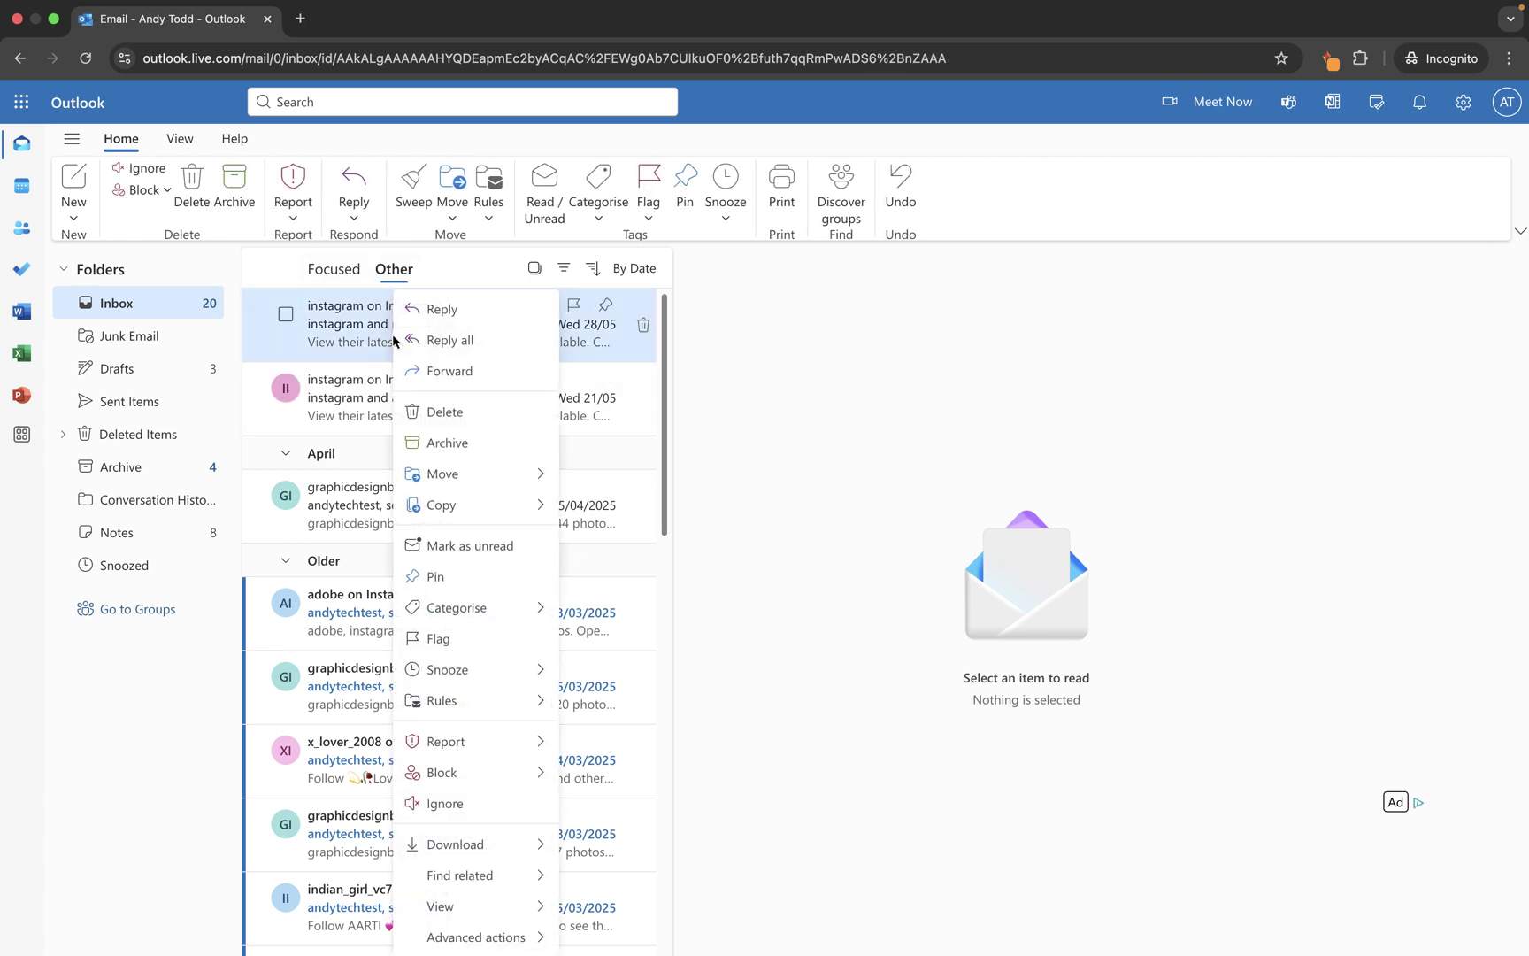
mouse_move(479, 472)
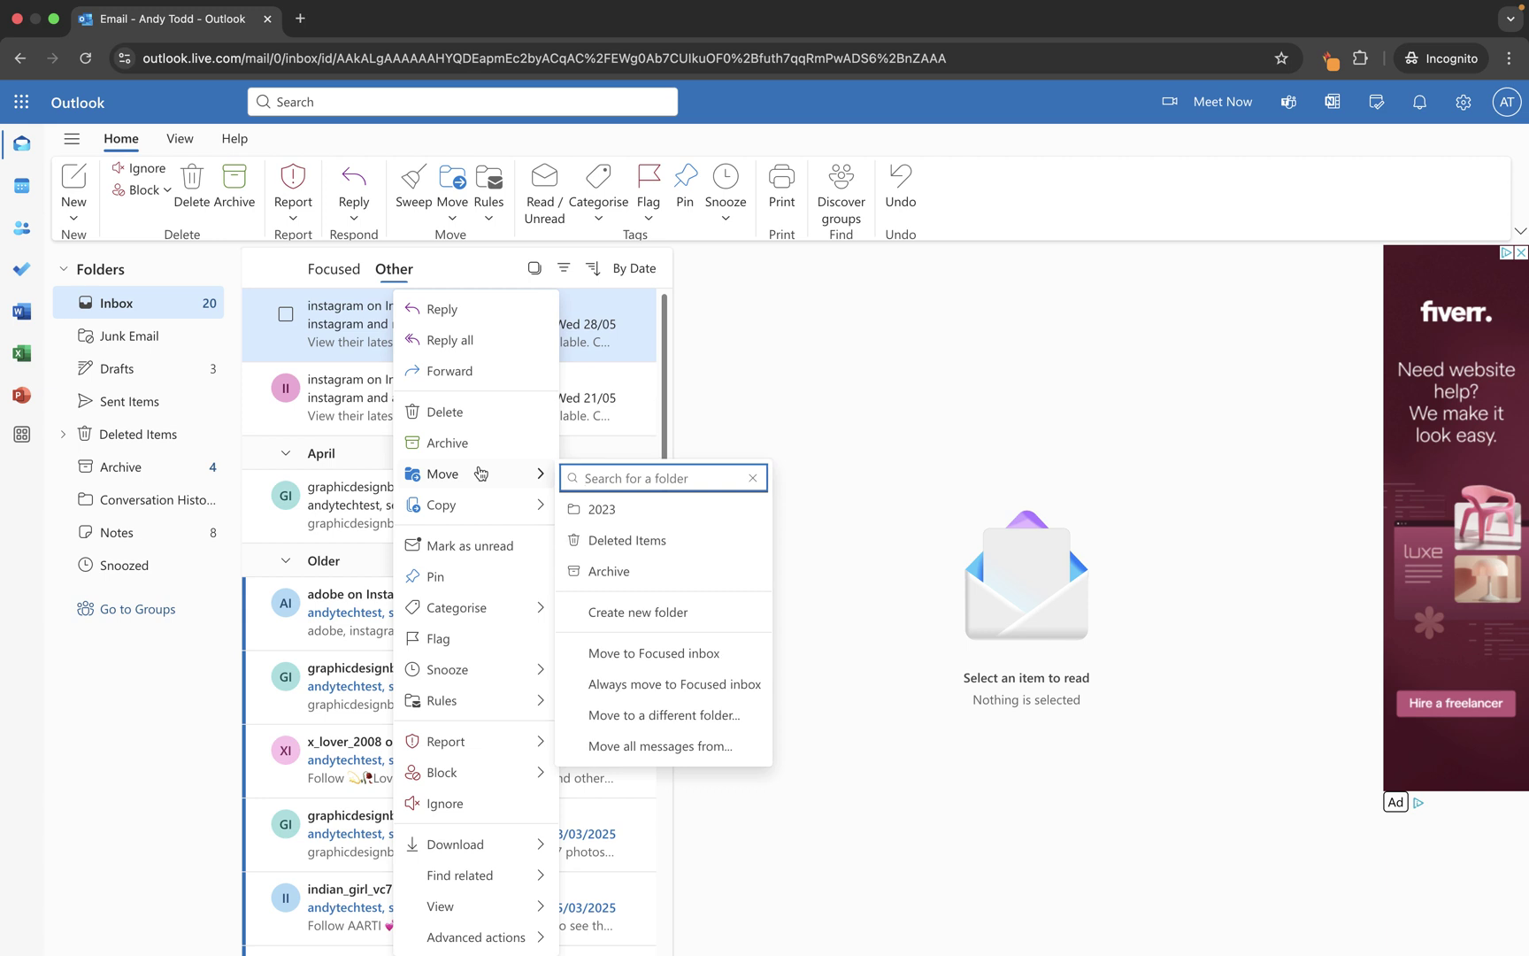
click(695, 684)
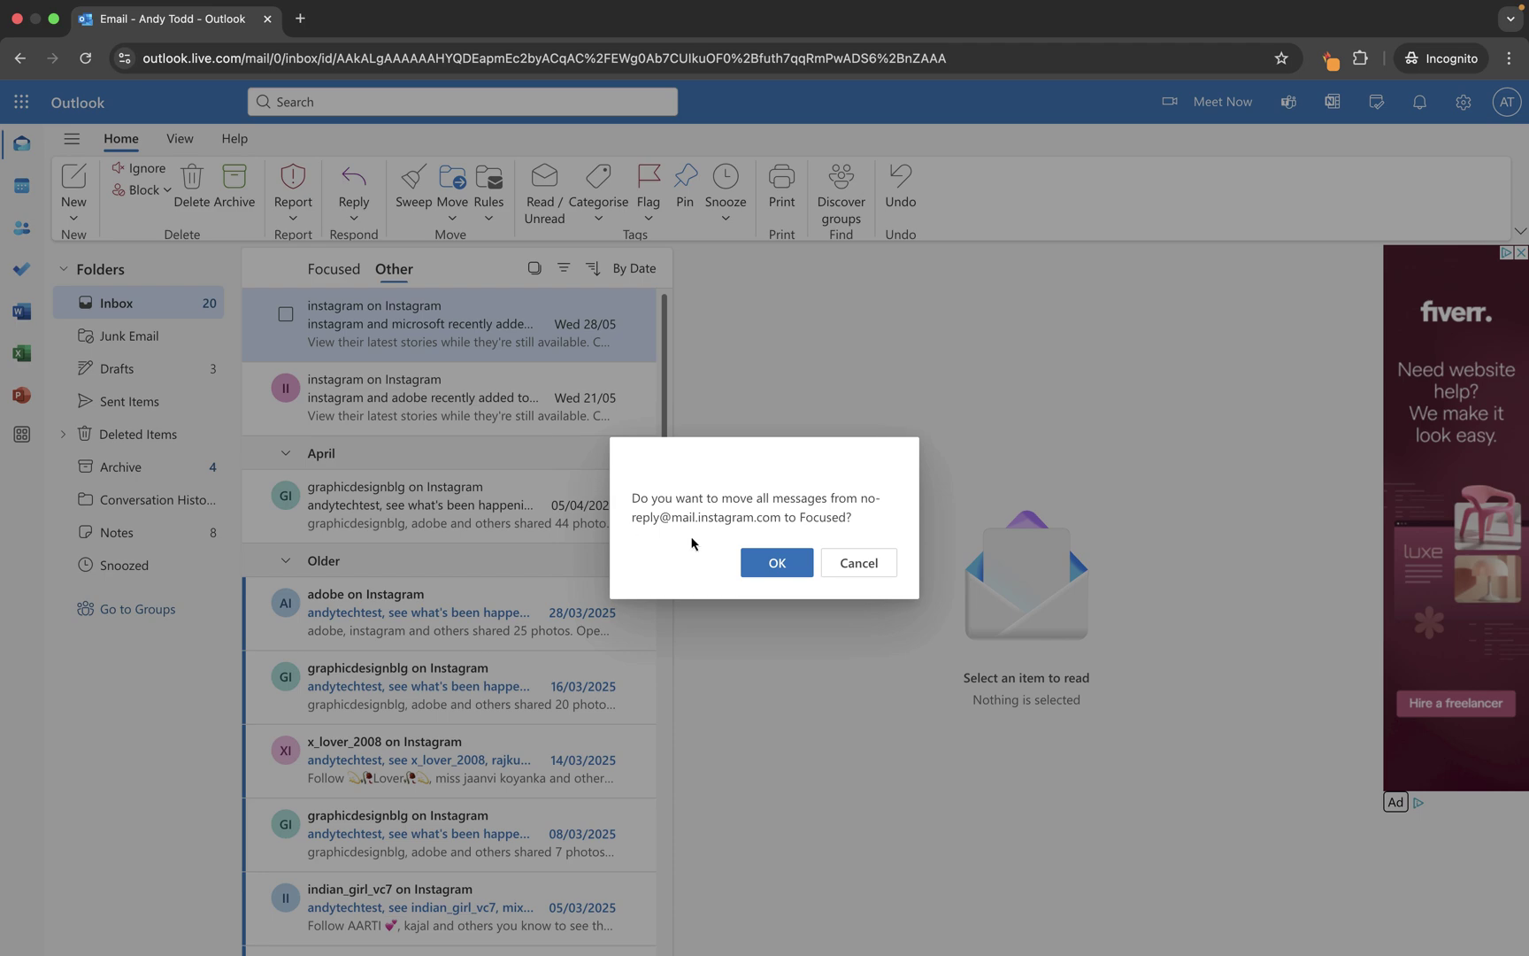
click(758, 561)
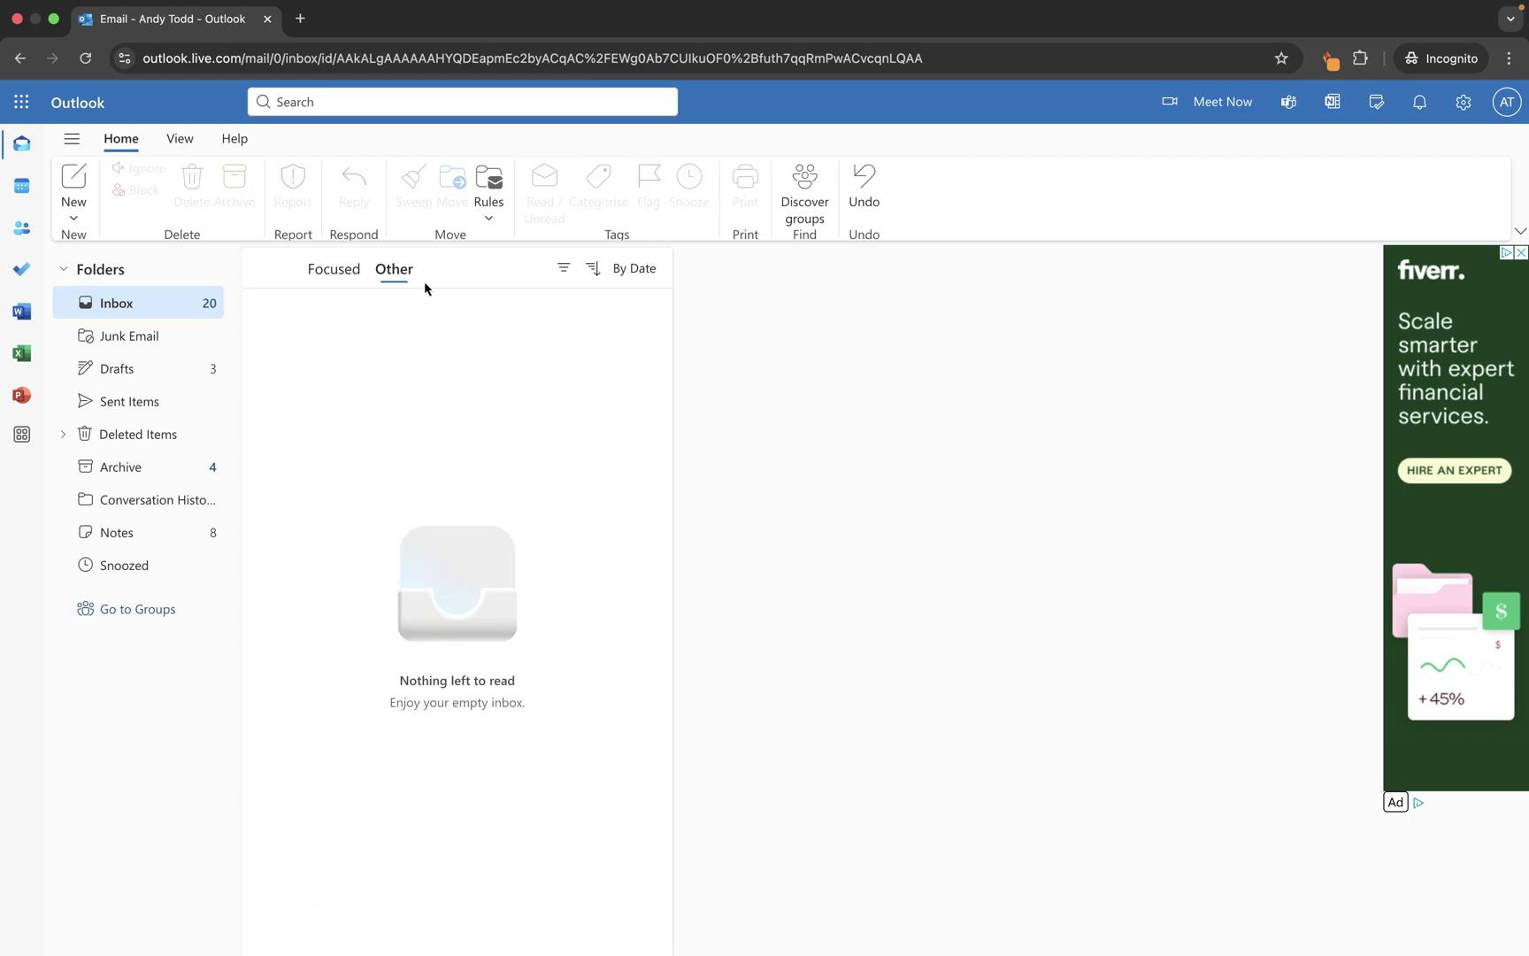
From the adobe 21/04 email in Focused, move all messages from that sender to Other and confirm
click(329, 271)
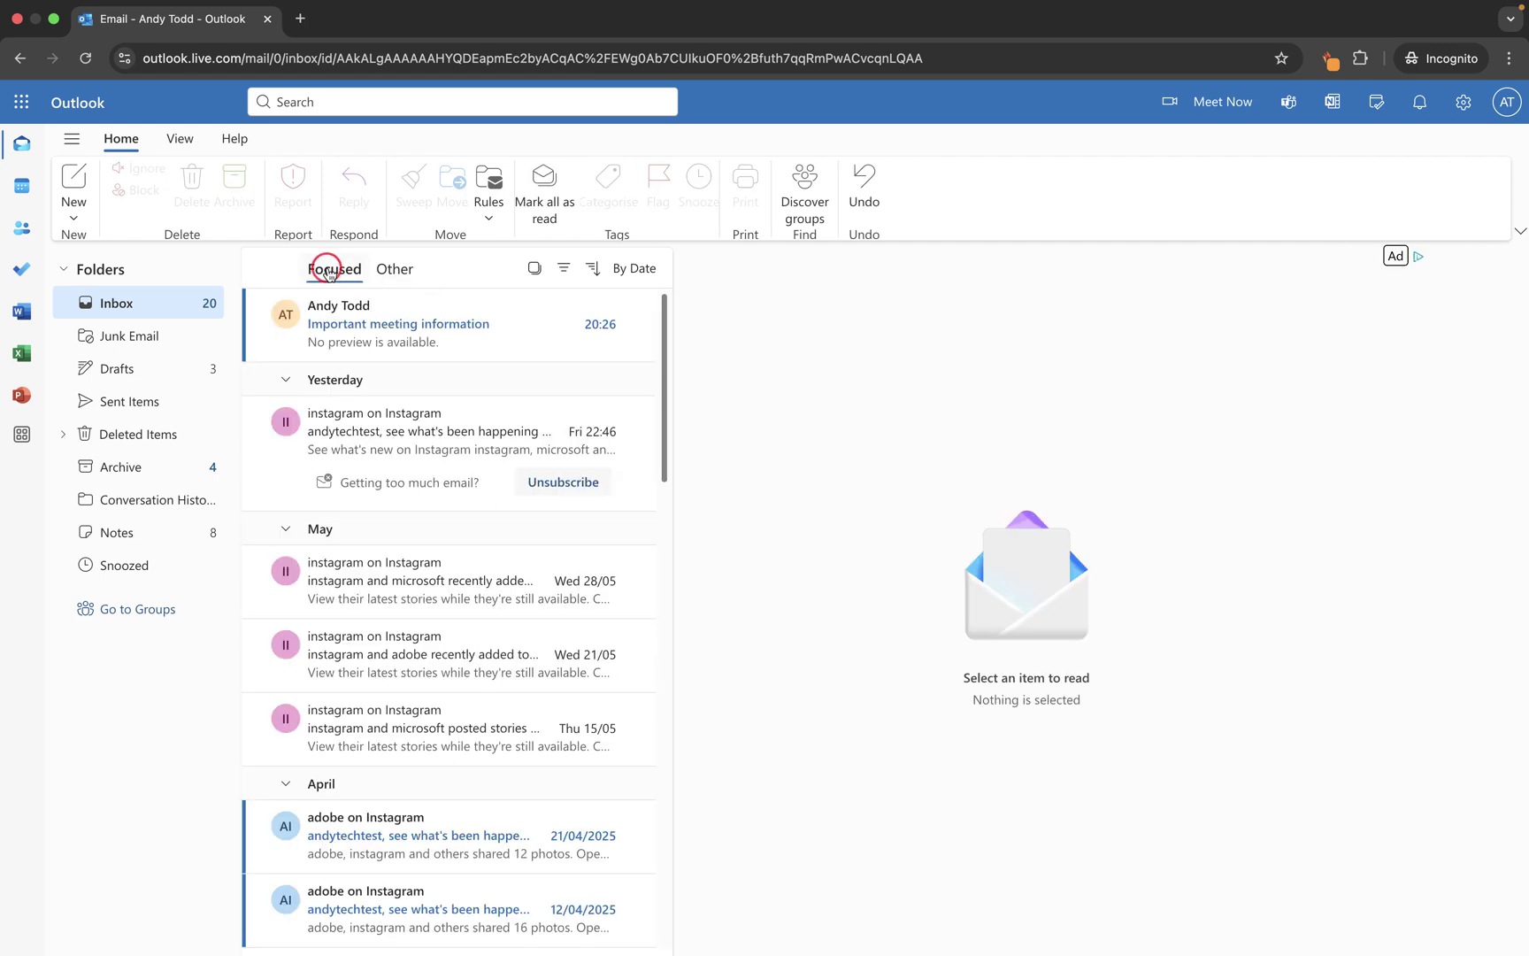
scroll(363, 520, down, 4)
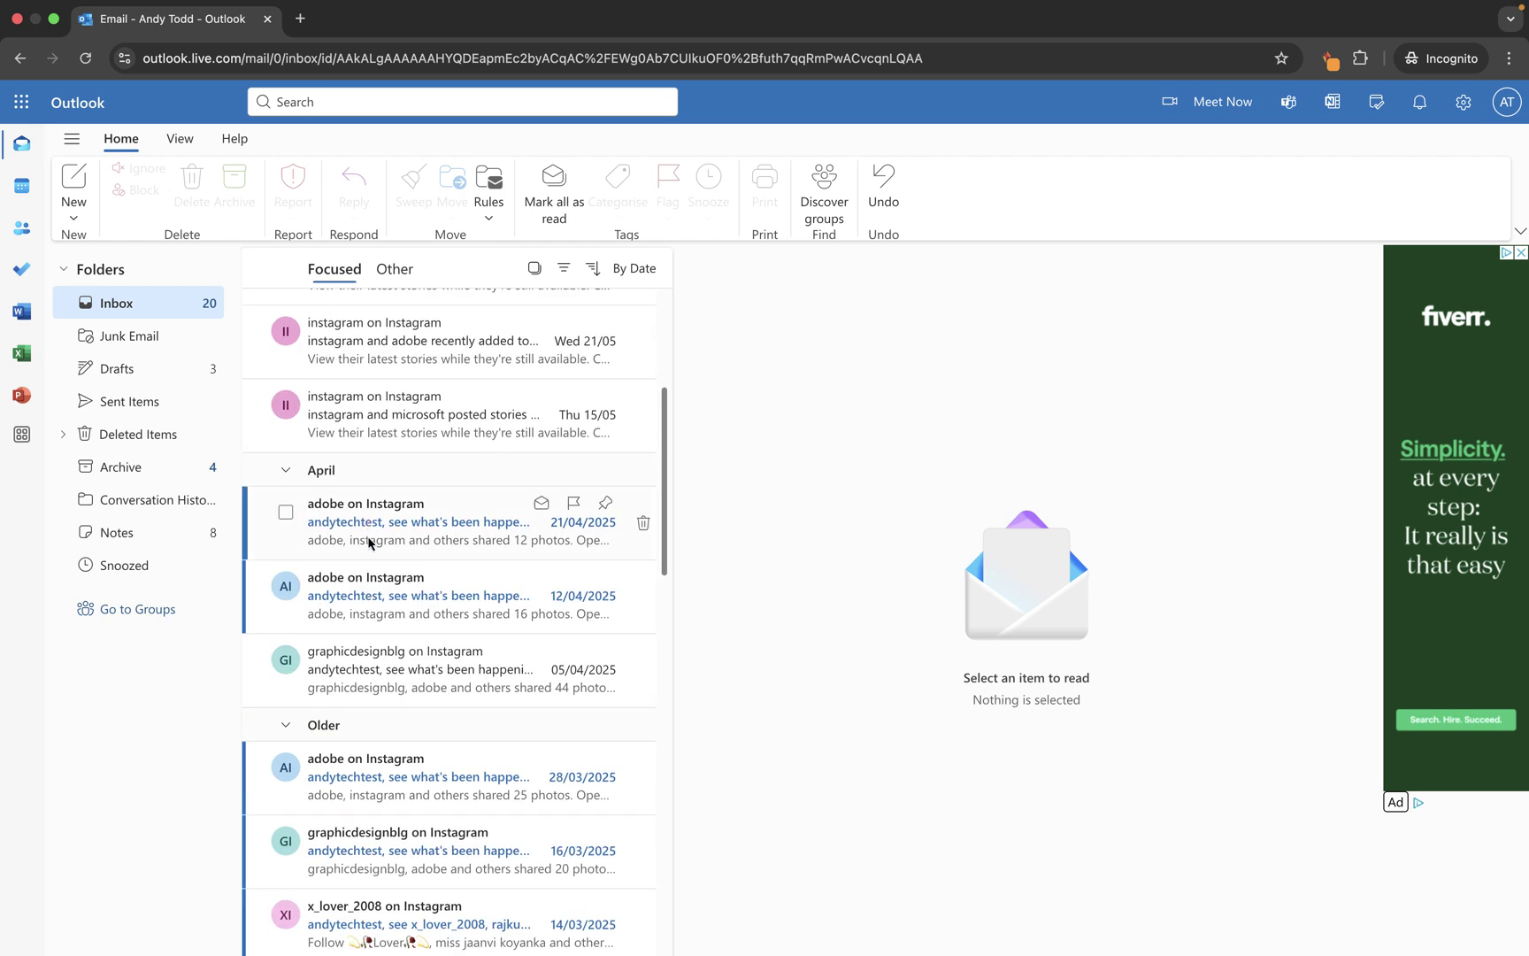
right_click(371, 542)
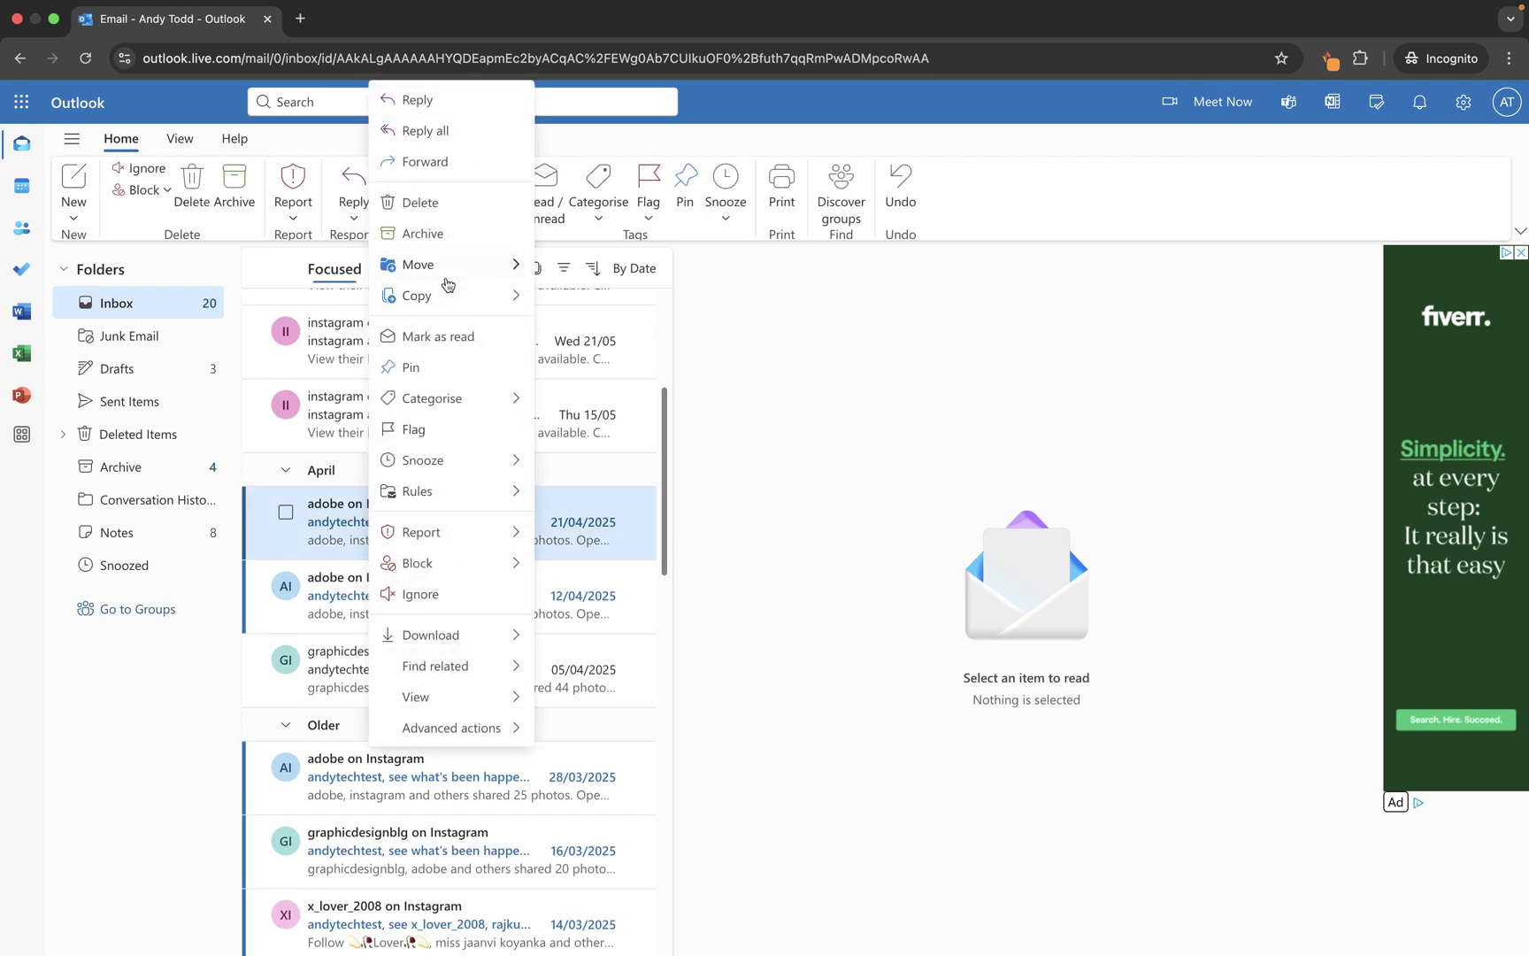
mouse_move(448, 284)
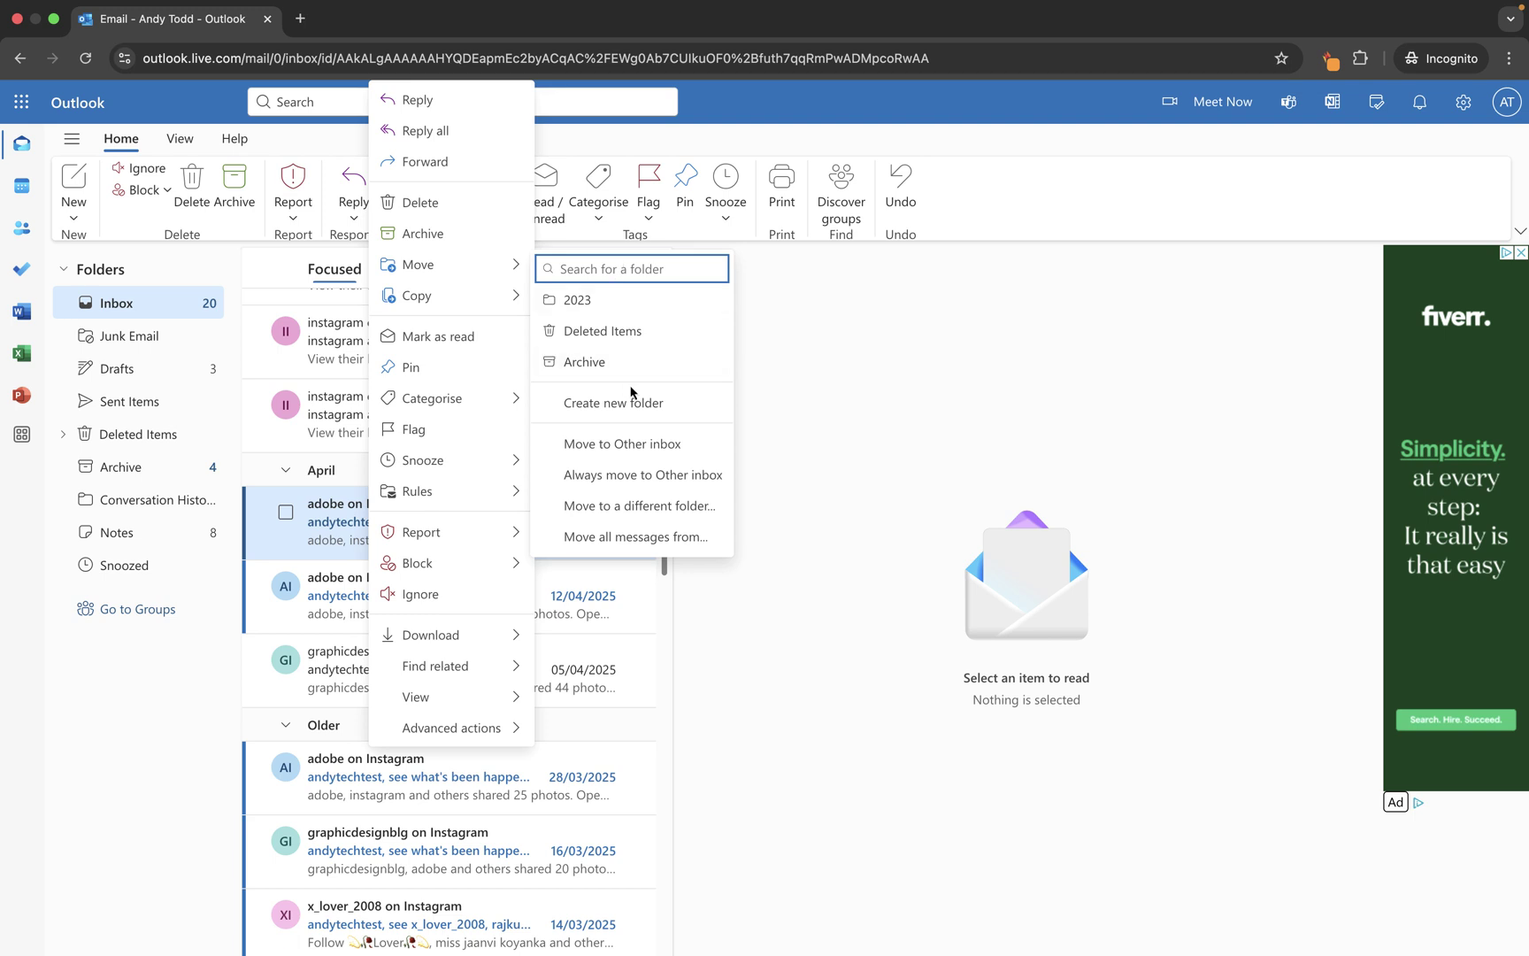
click(671, 484)
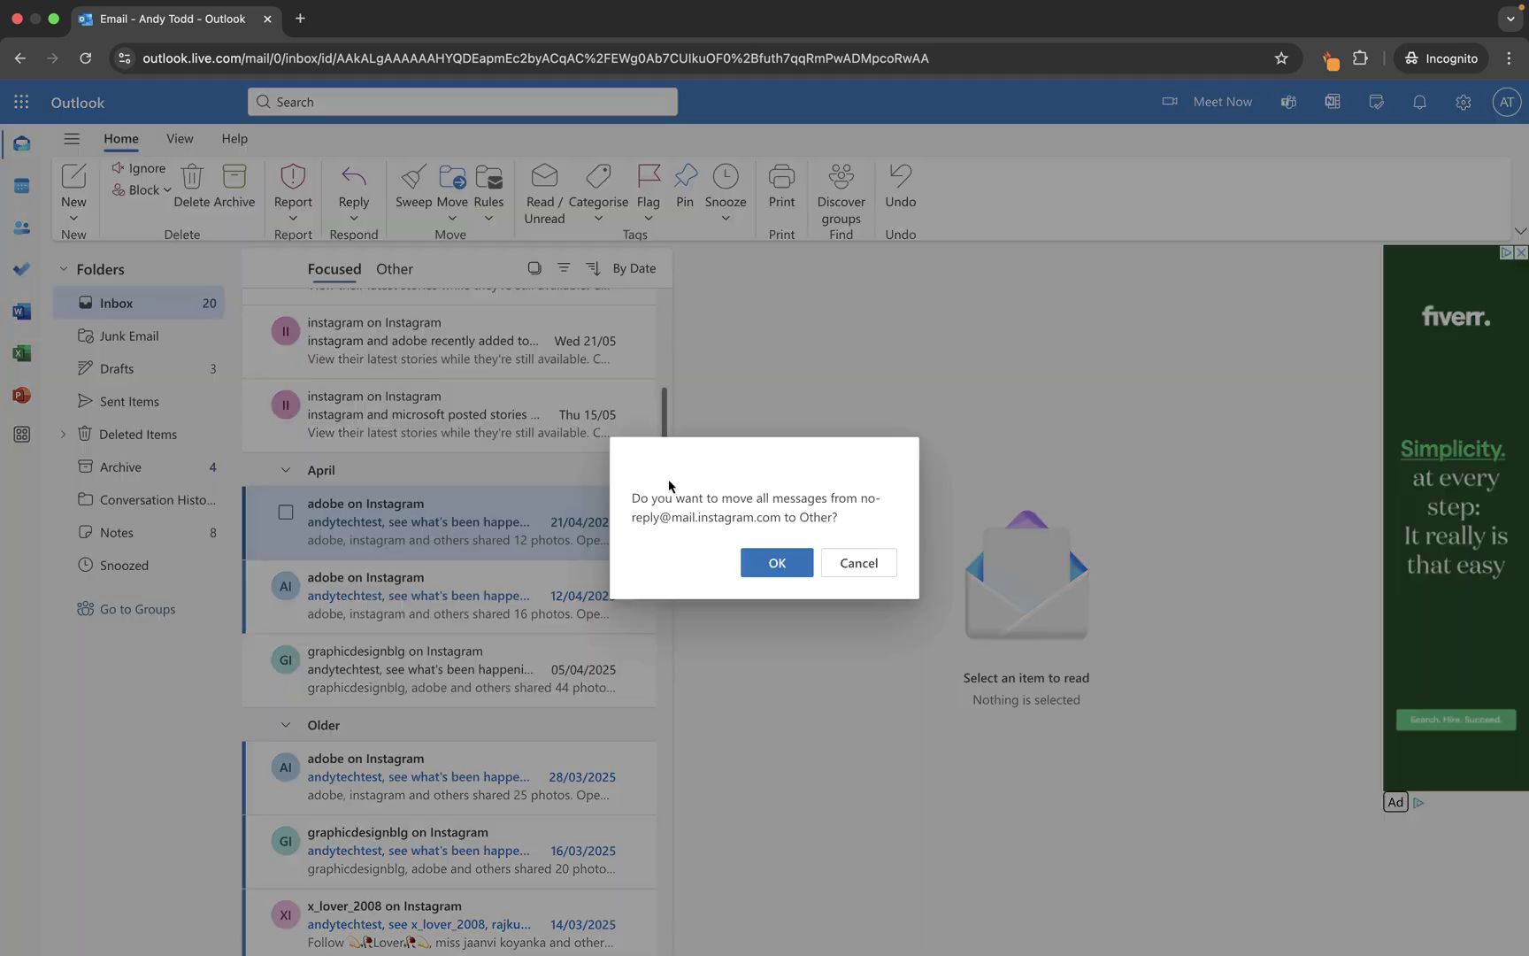
click(777, 564)
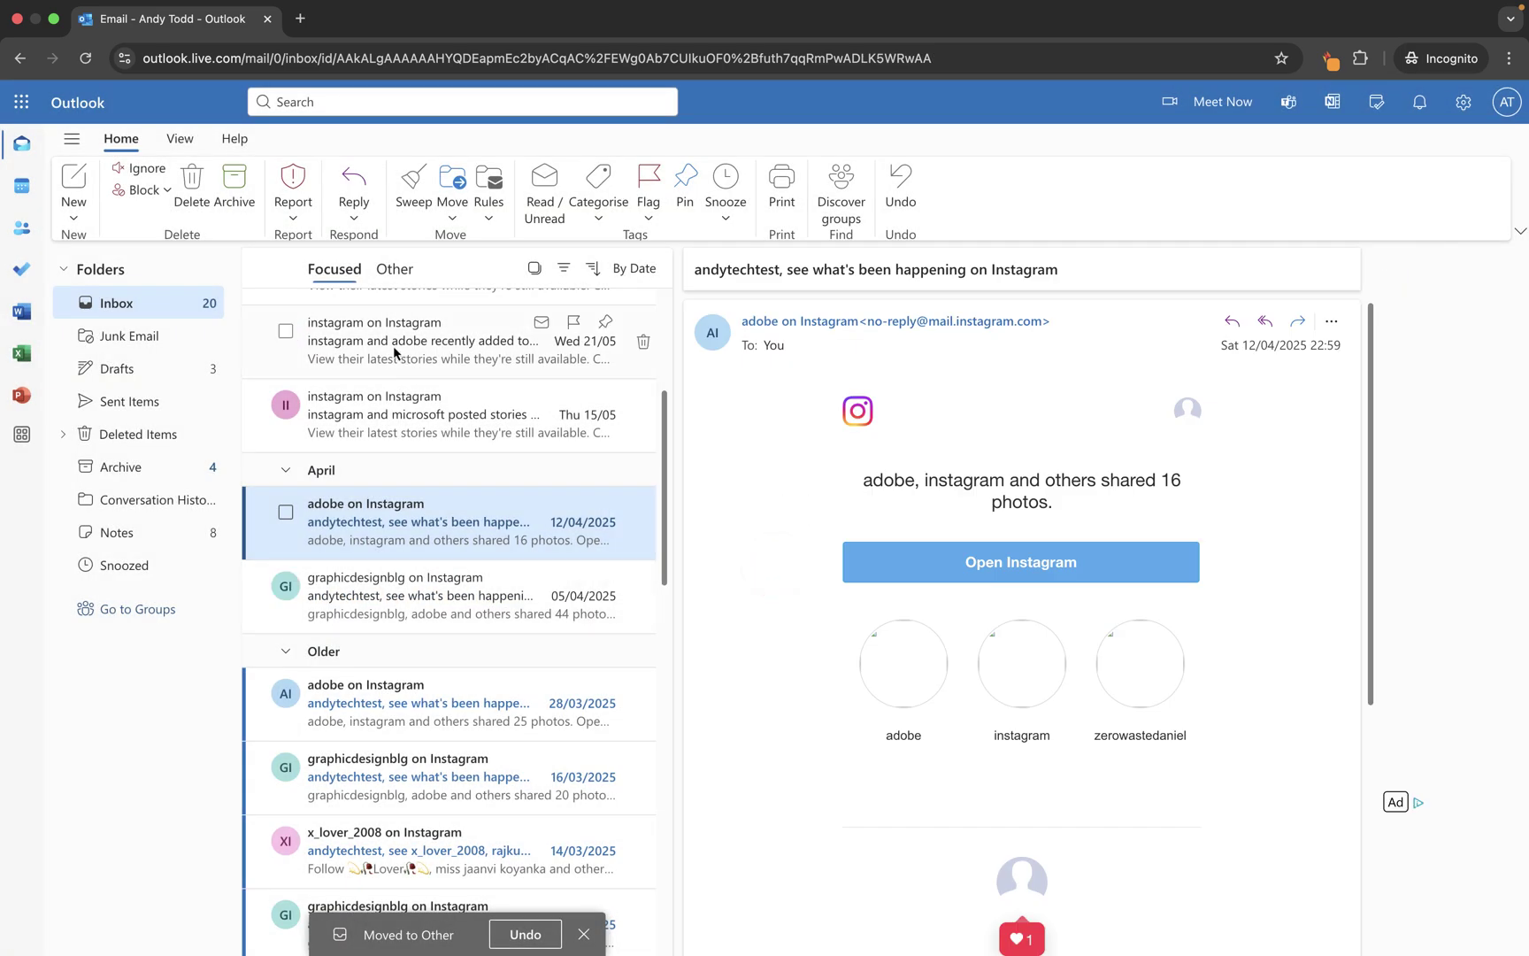
Review the Instagram mail now in Other, then go back to the Focused list
click(396, 269)
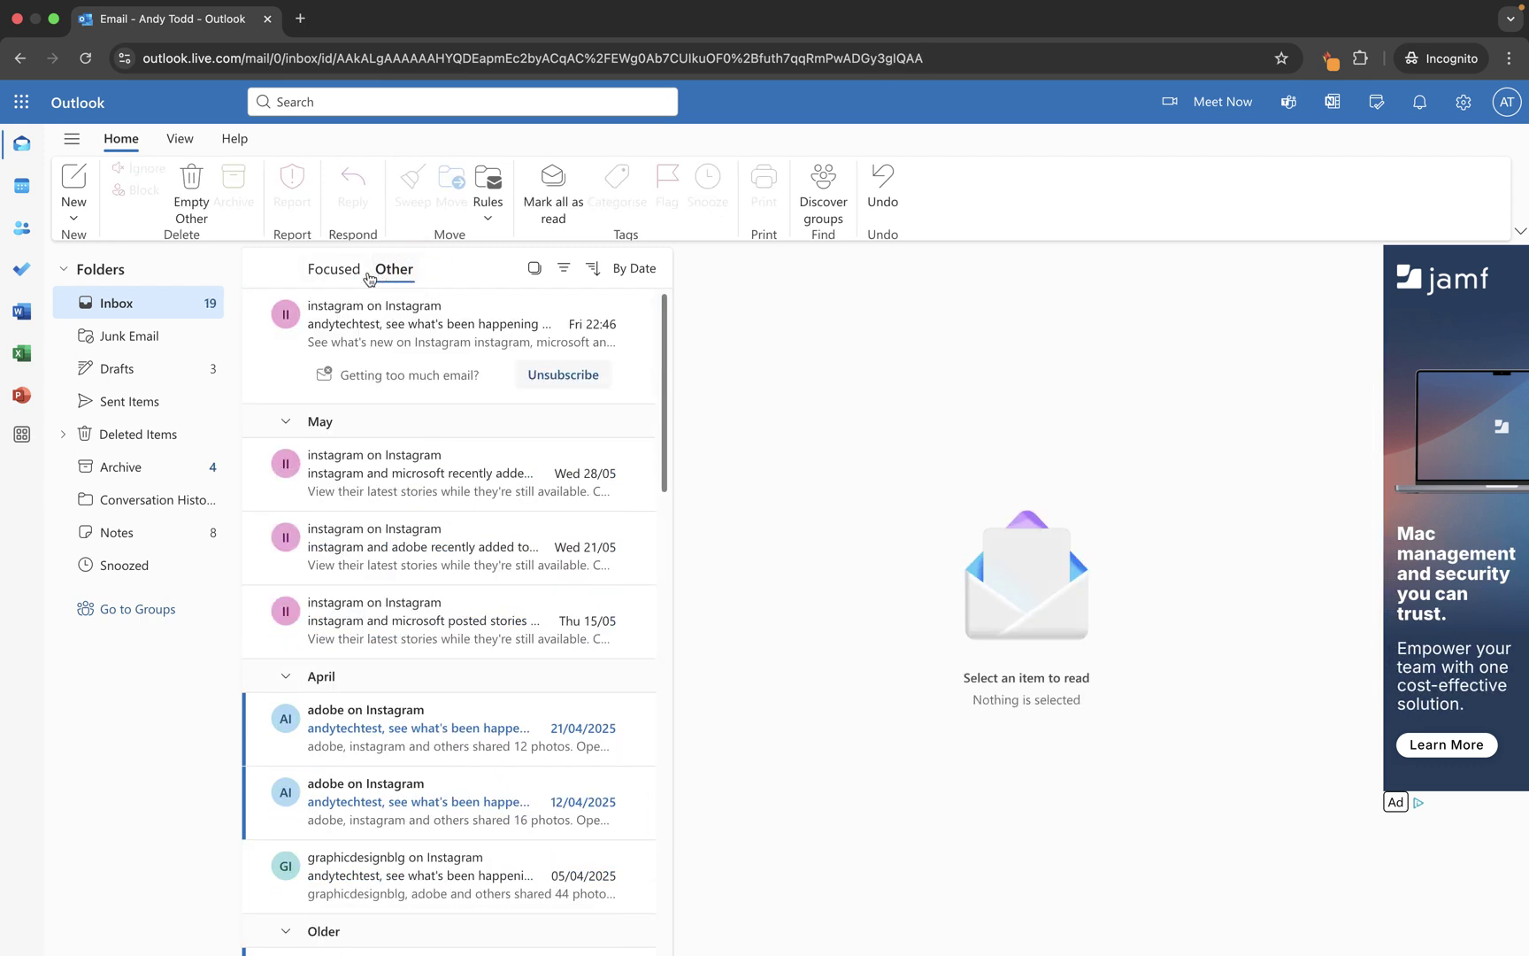
click(341, 274)
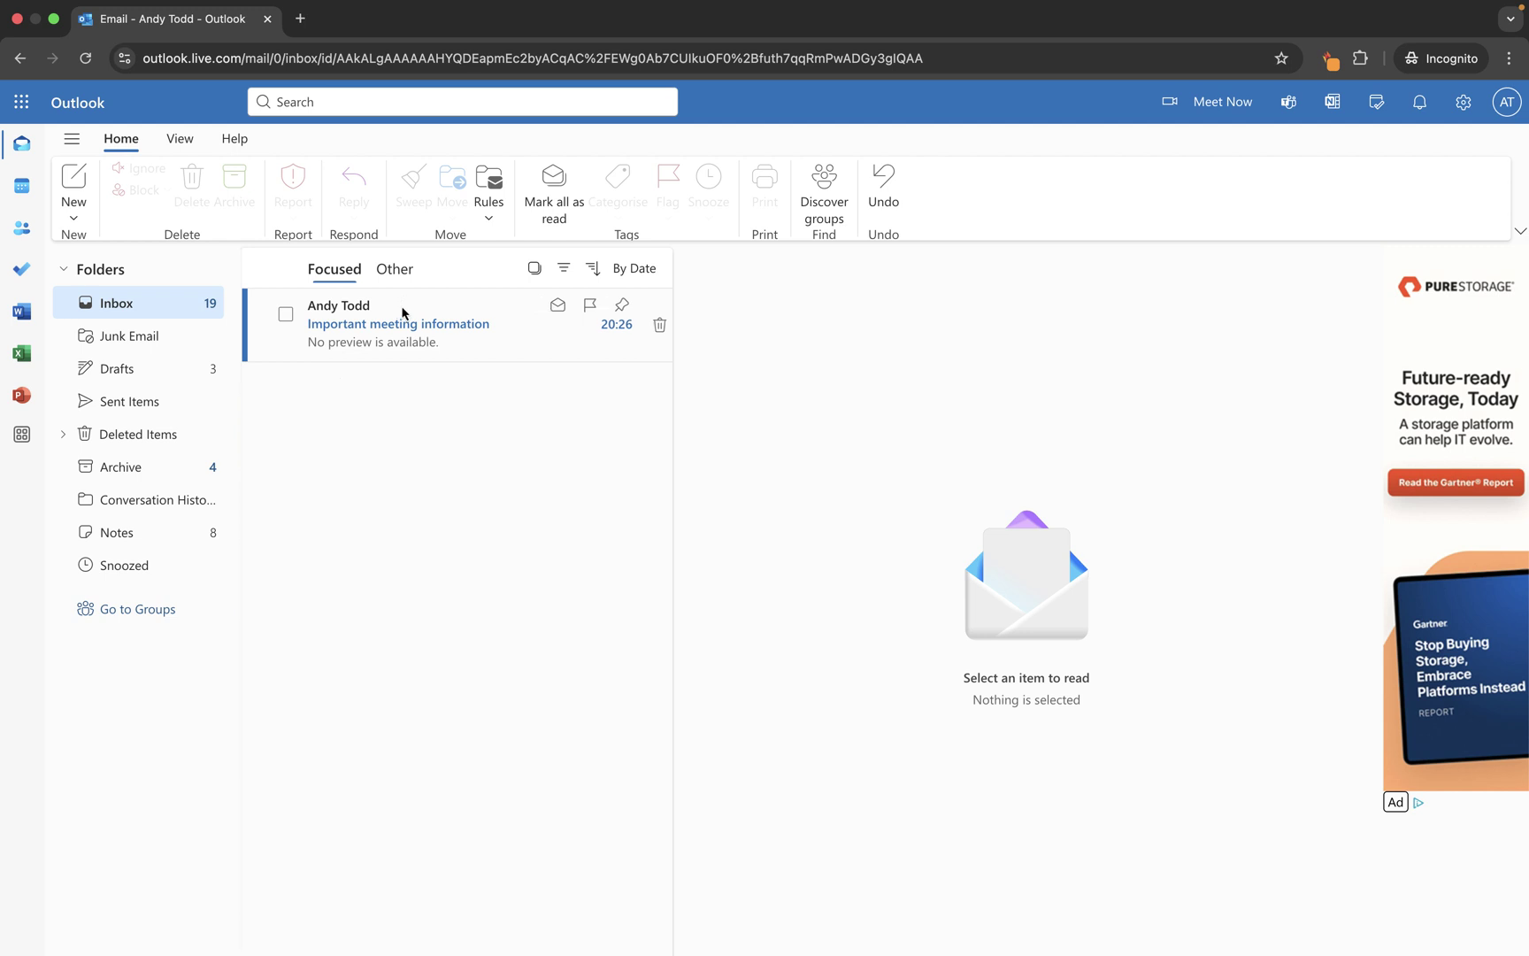
right_click(376, 341)
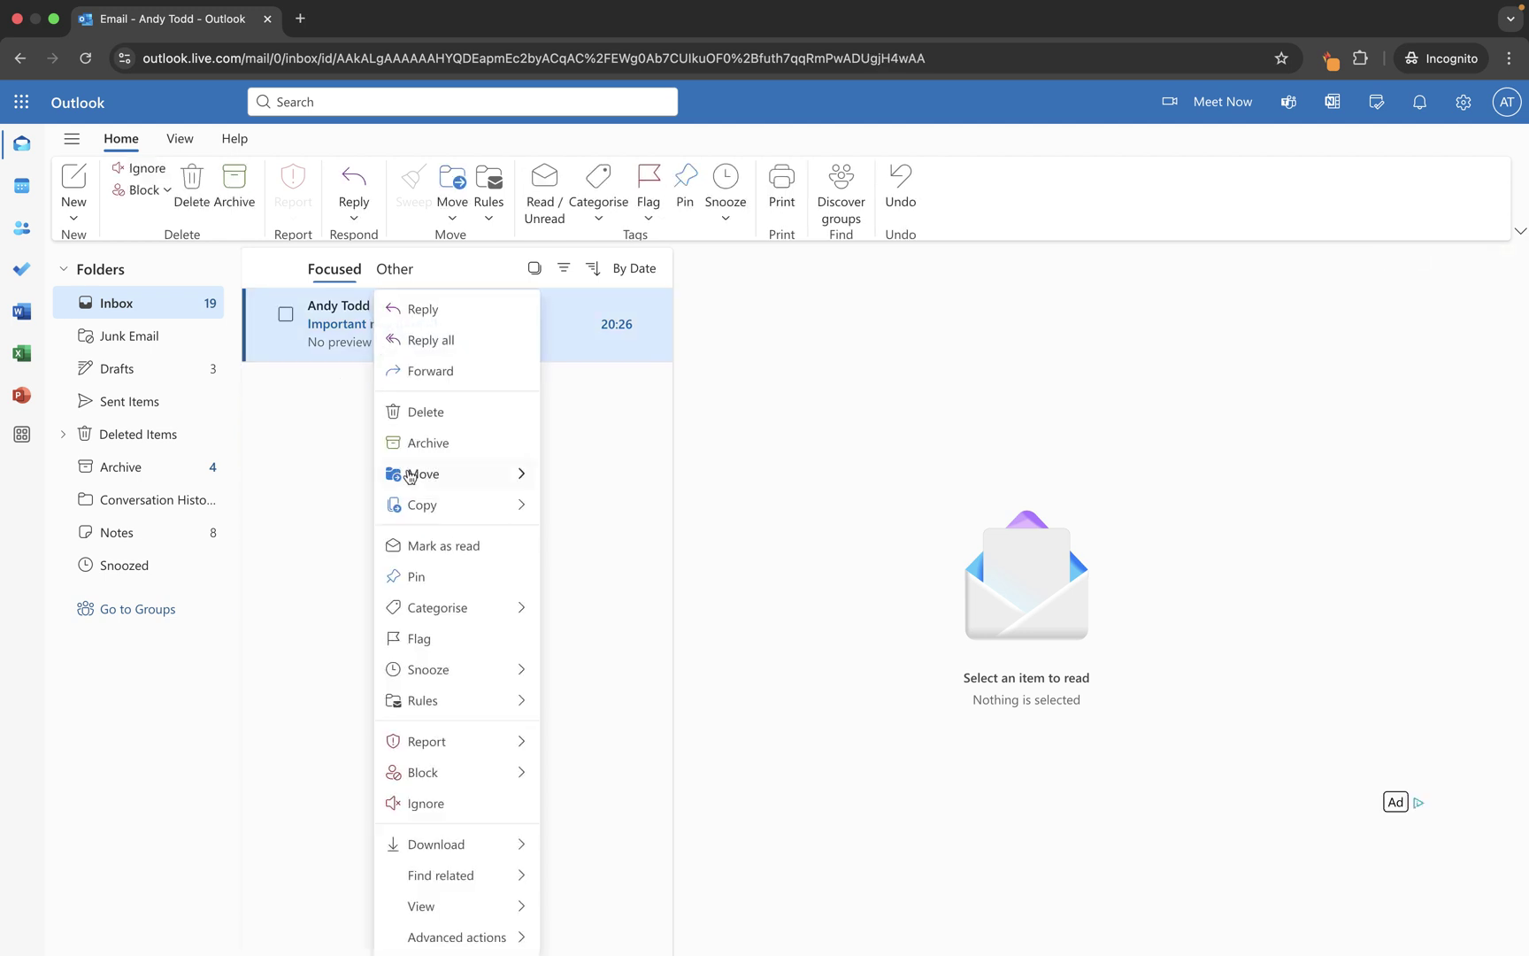
mouse_move(427, 489)
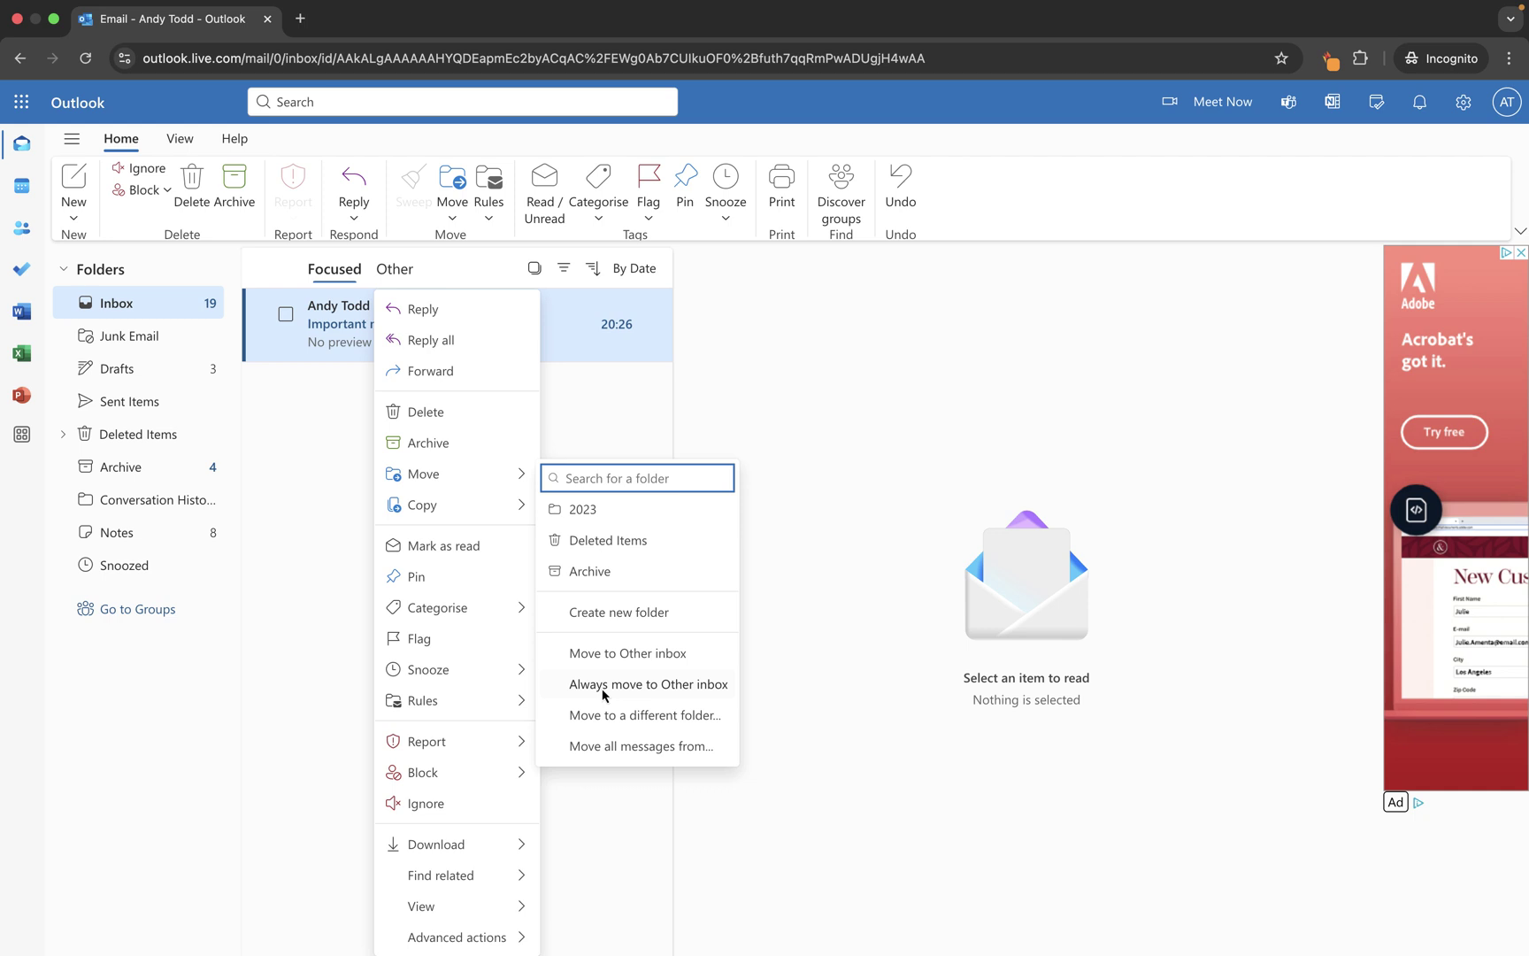
click(354, 574)
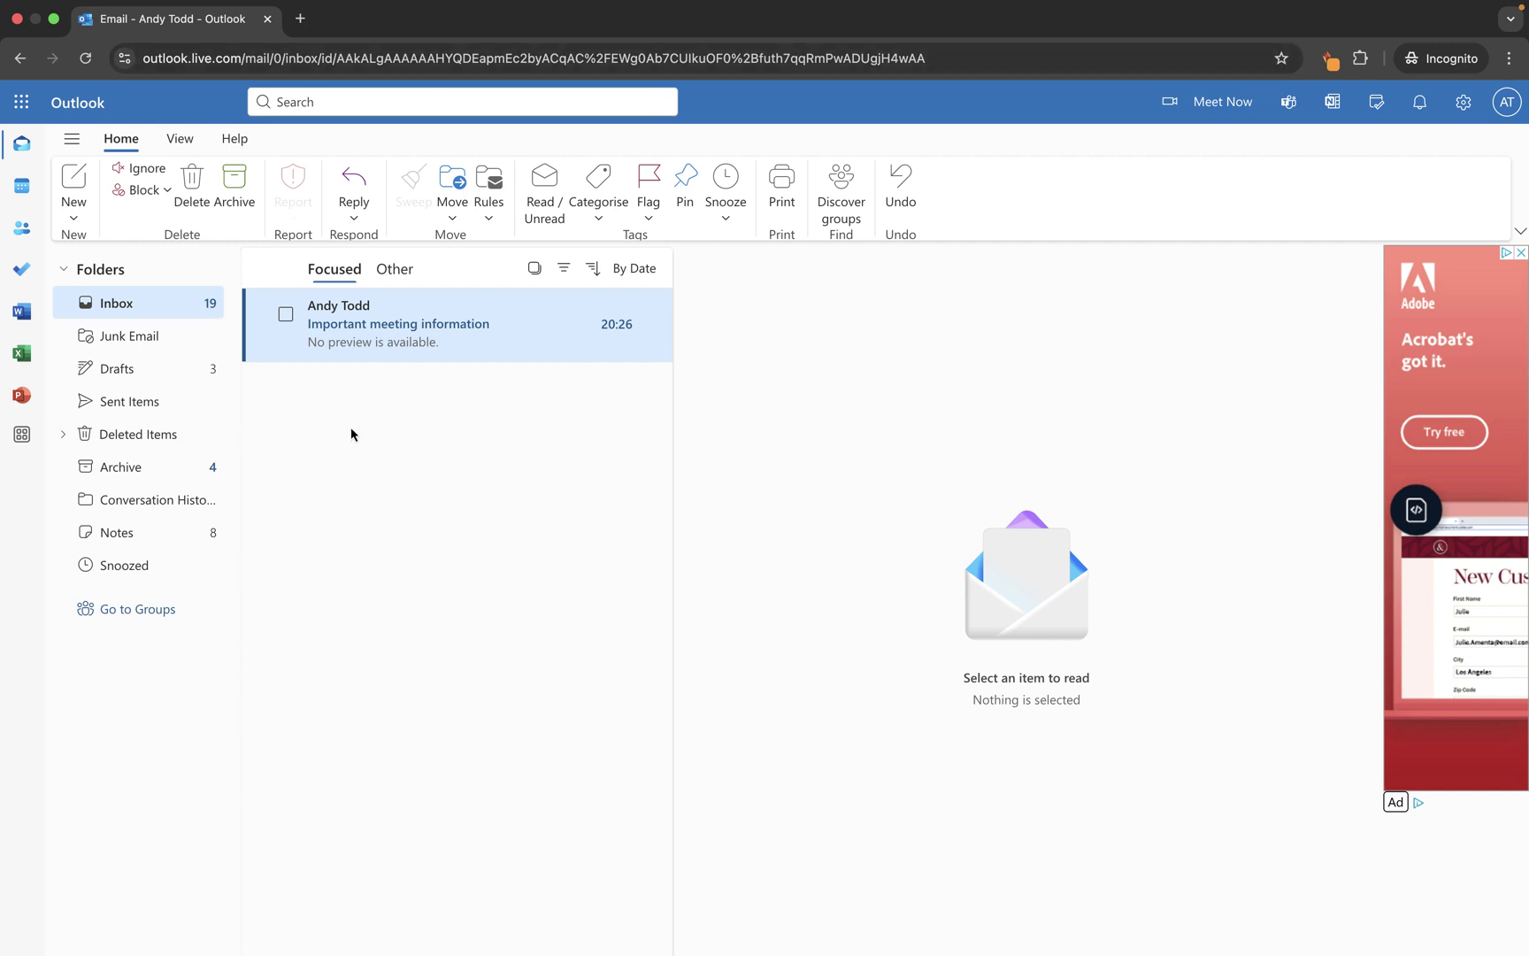
Choose 'Don't sort my messages' under Focused Inbox in View settings and save
click(181, 140)
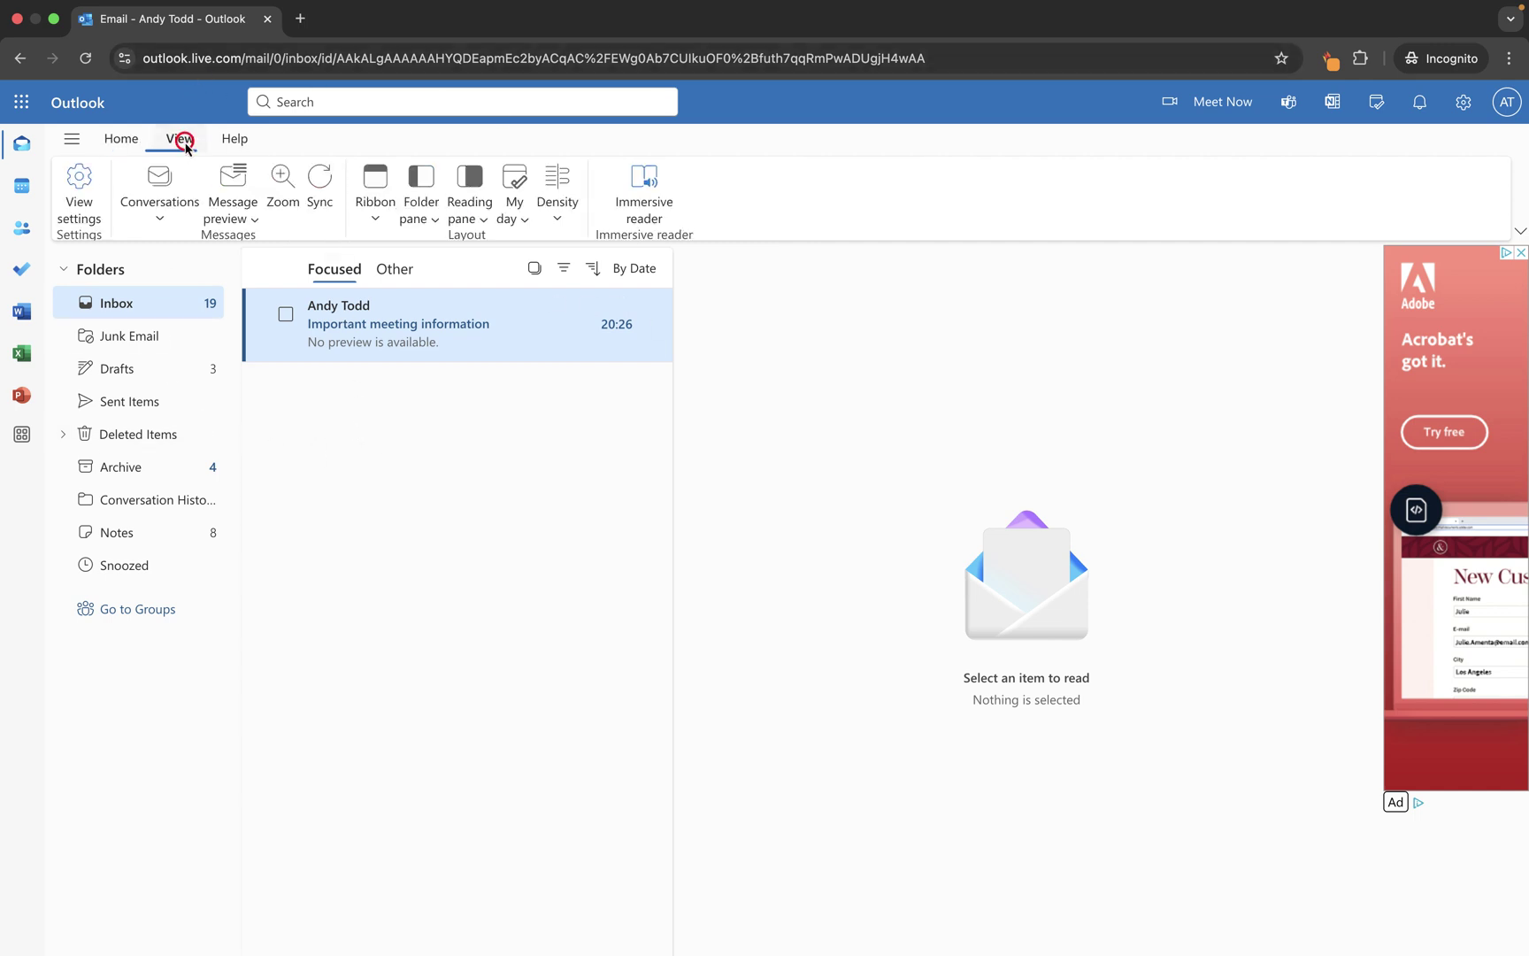
click(87, 197)
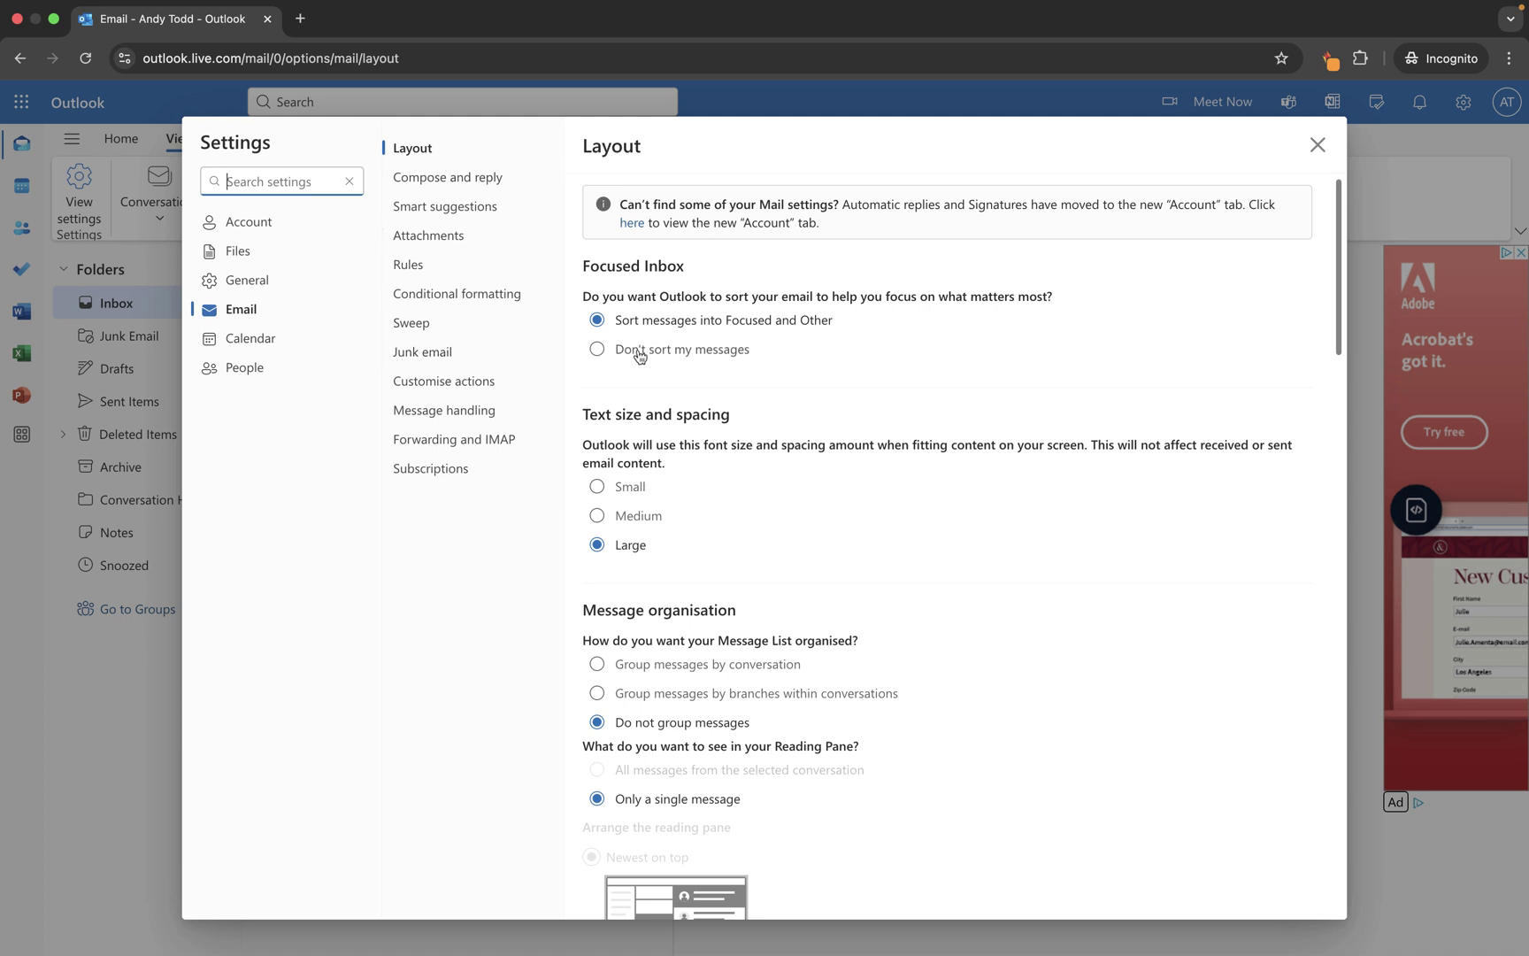
click(601, 351)
click(1194, 893)
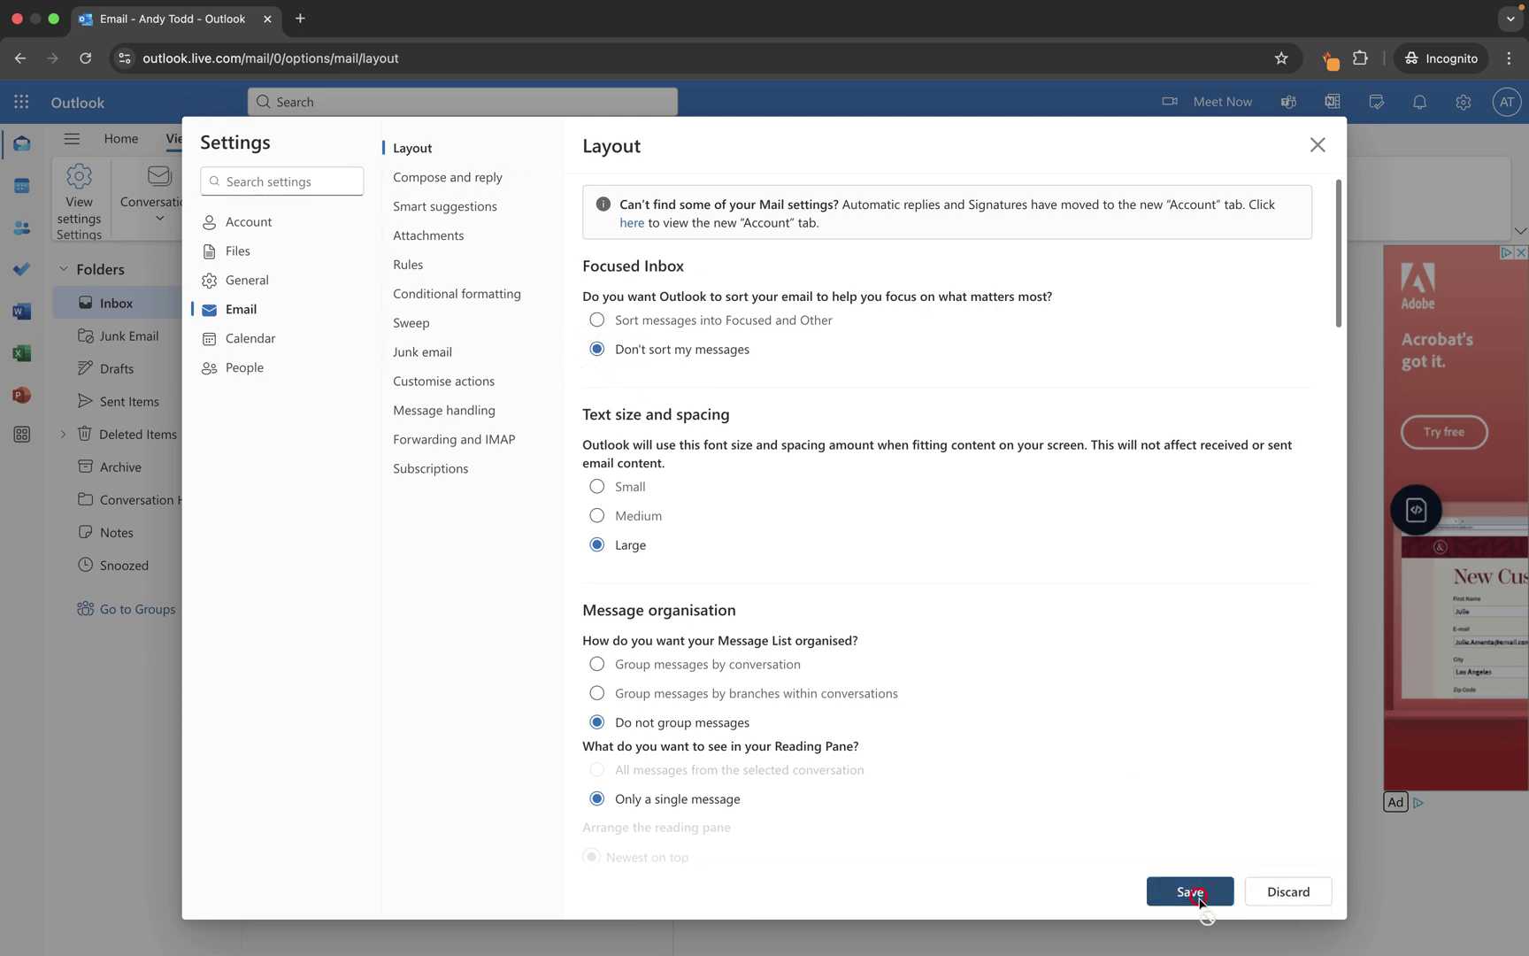
click(1316, 145)
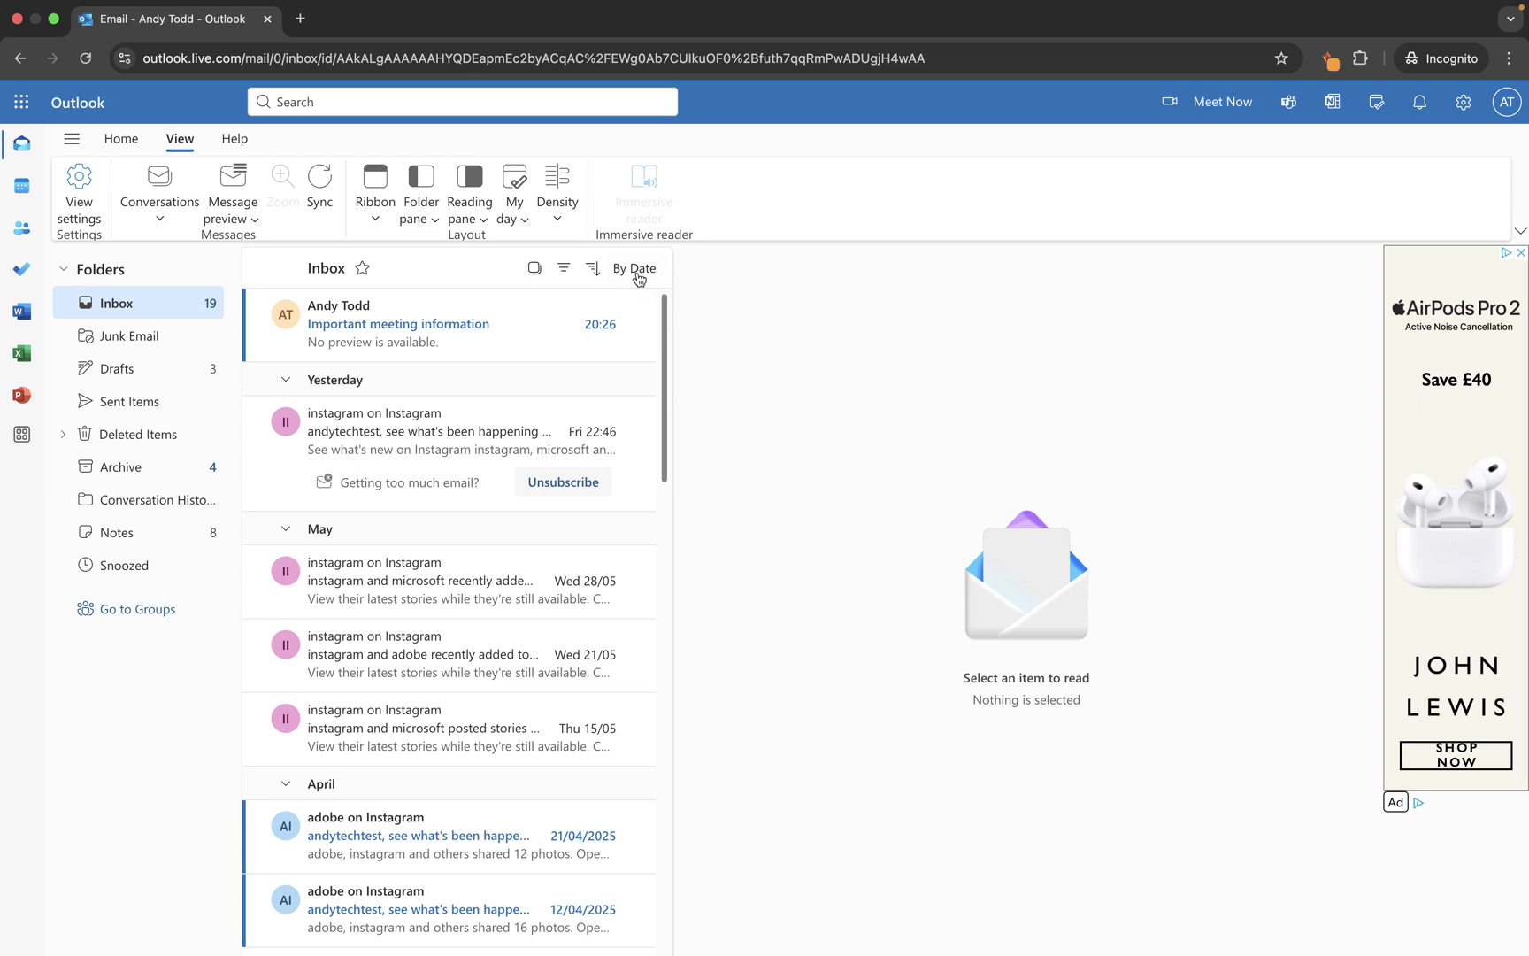
Sort the inbox by From and collapse each of the six sender groups
click(638, 274)
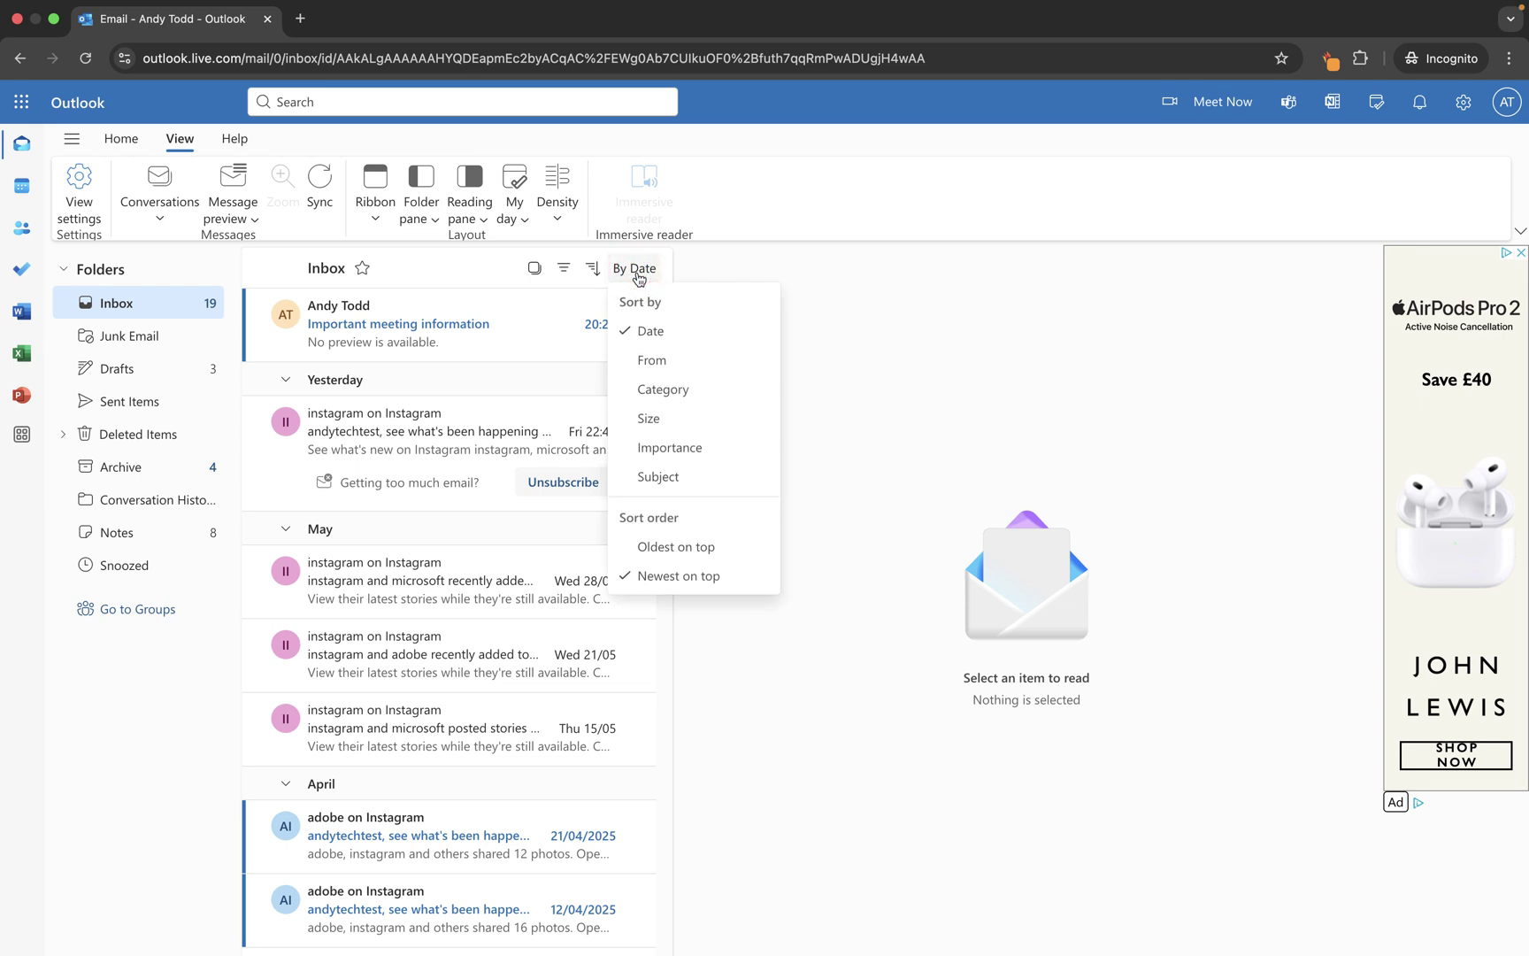
click(720, 367)
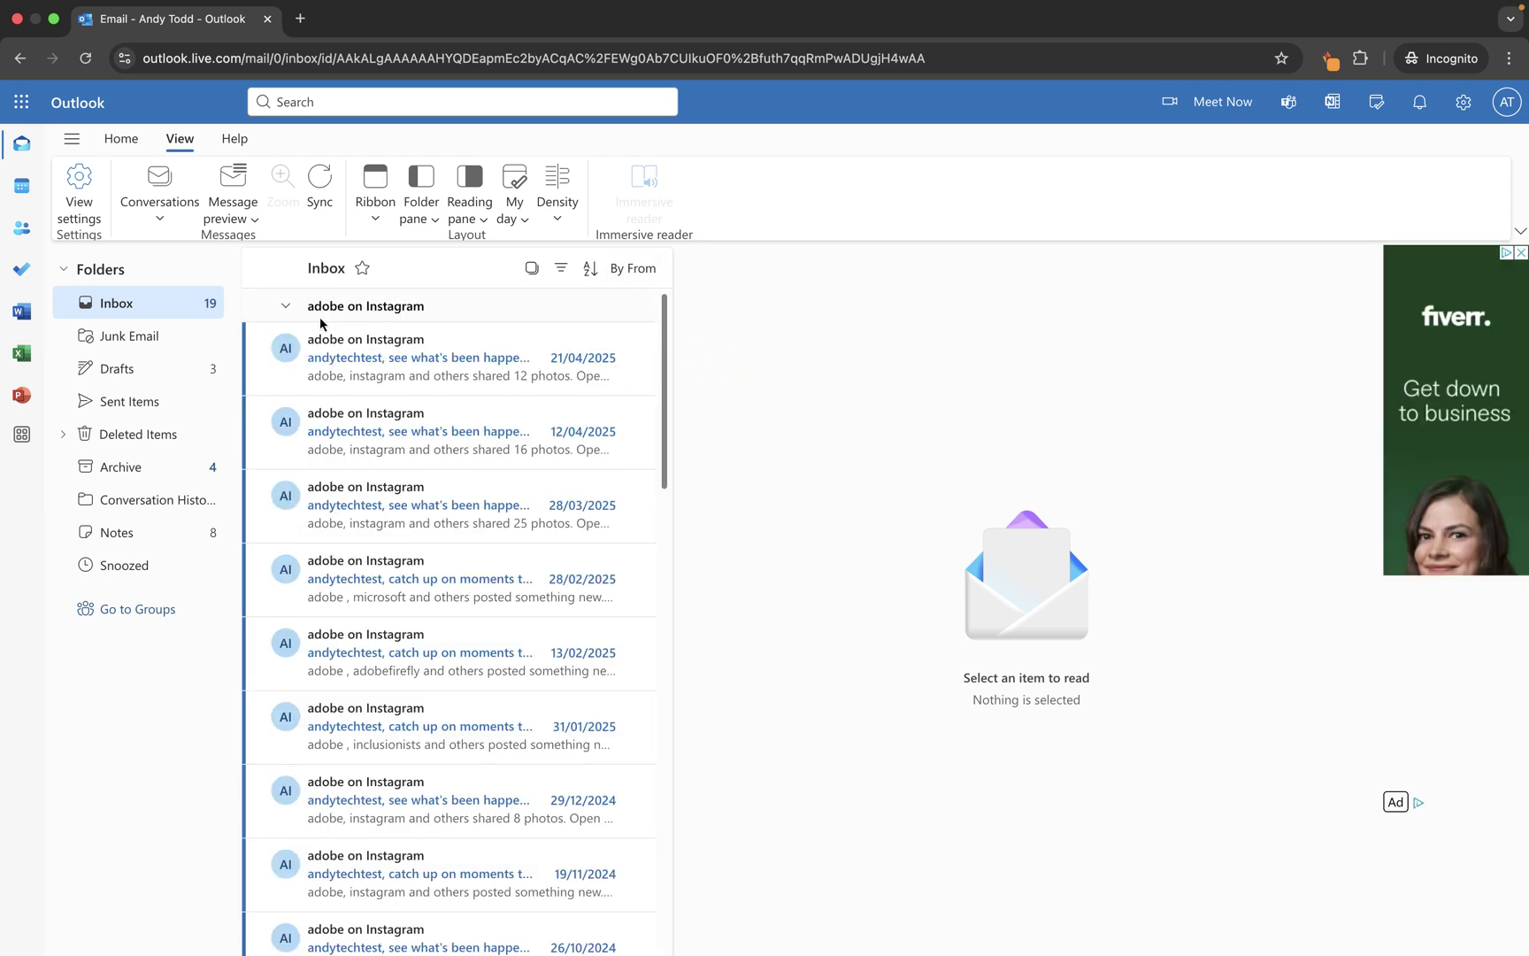
click(286, 306)
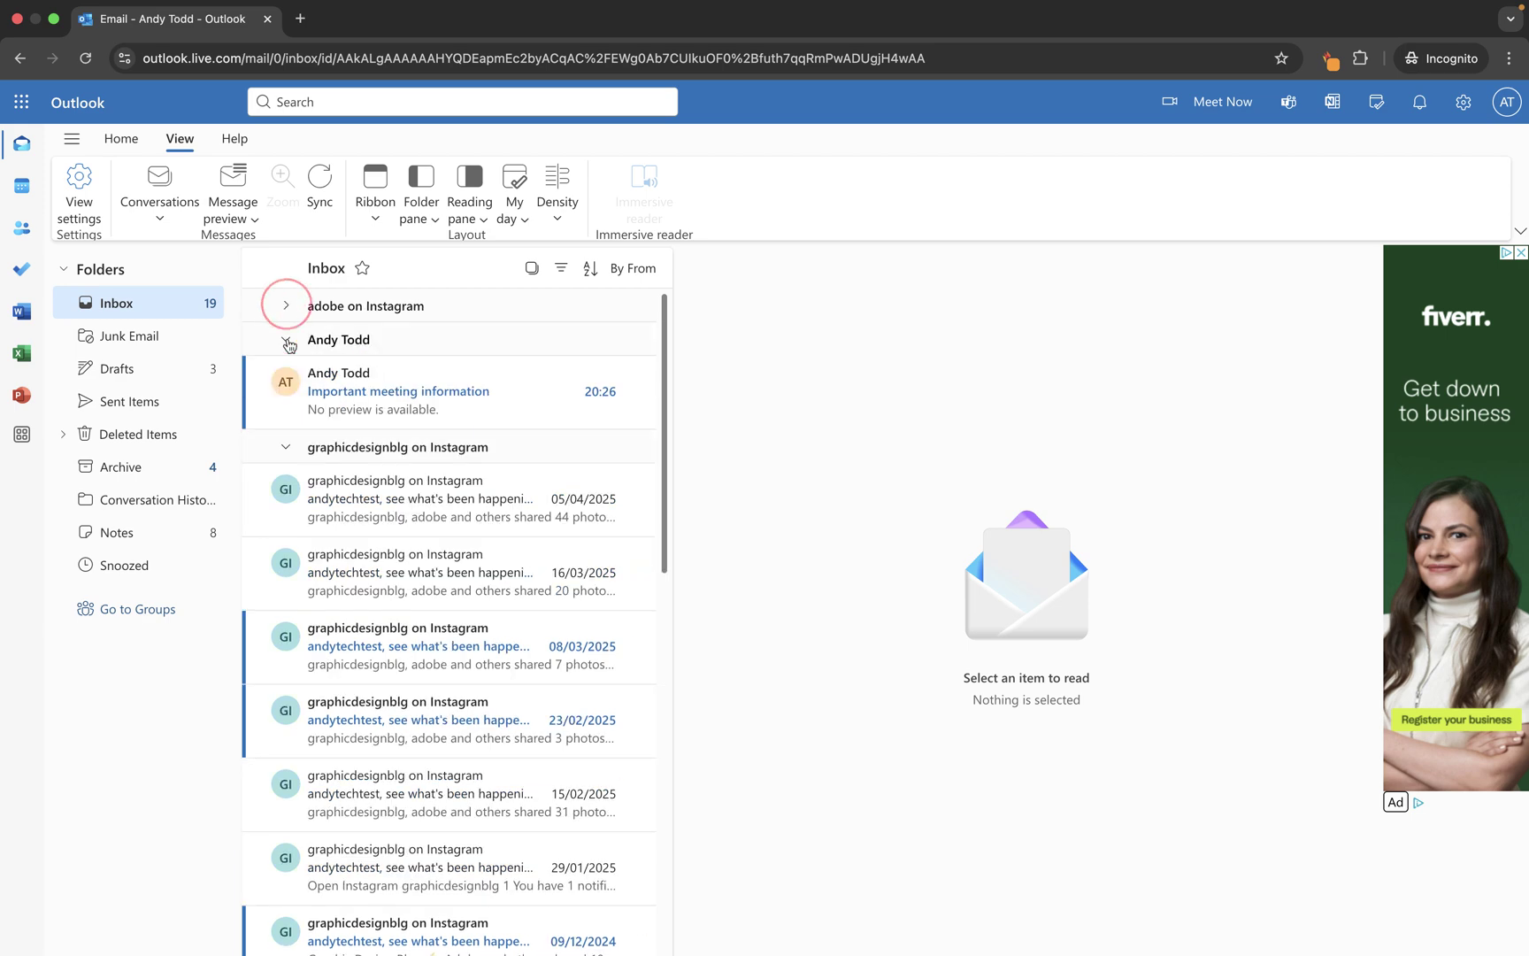
click(287, 341)
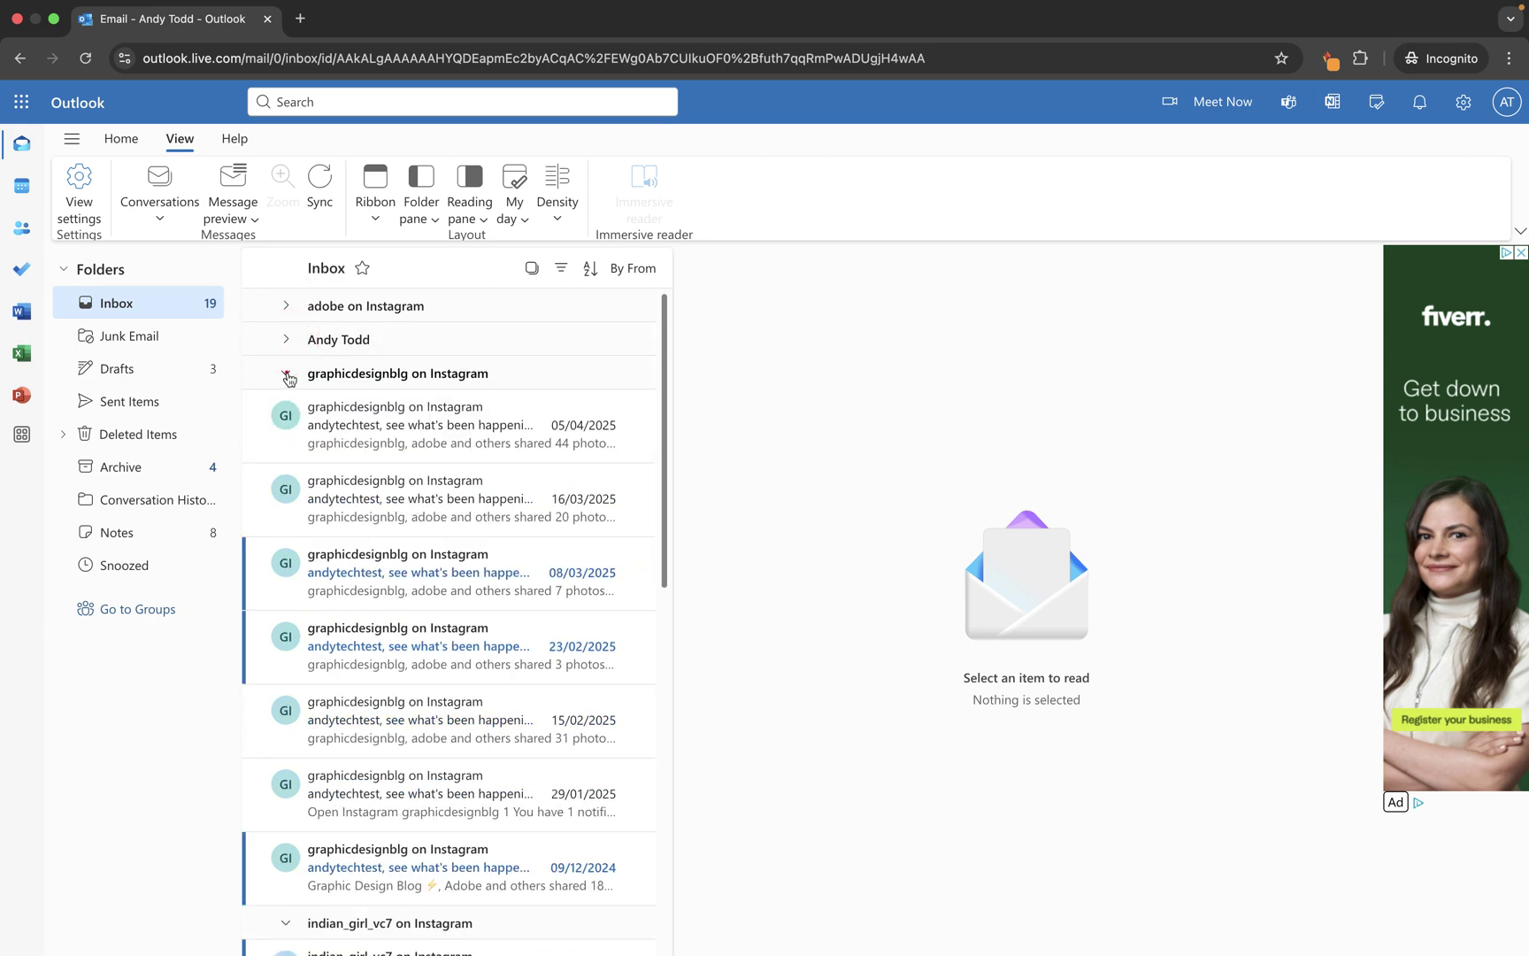
click(286, 375)
click(286, 406)
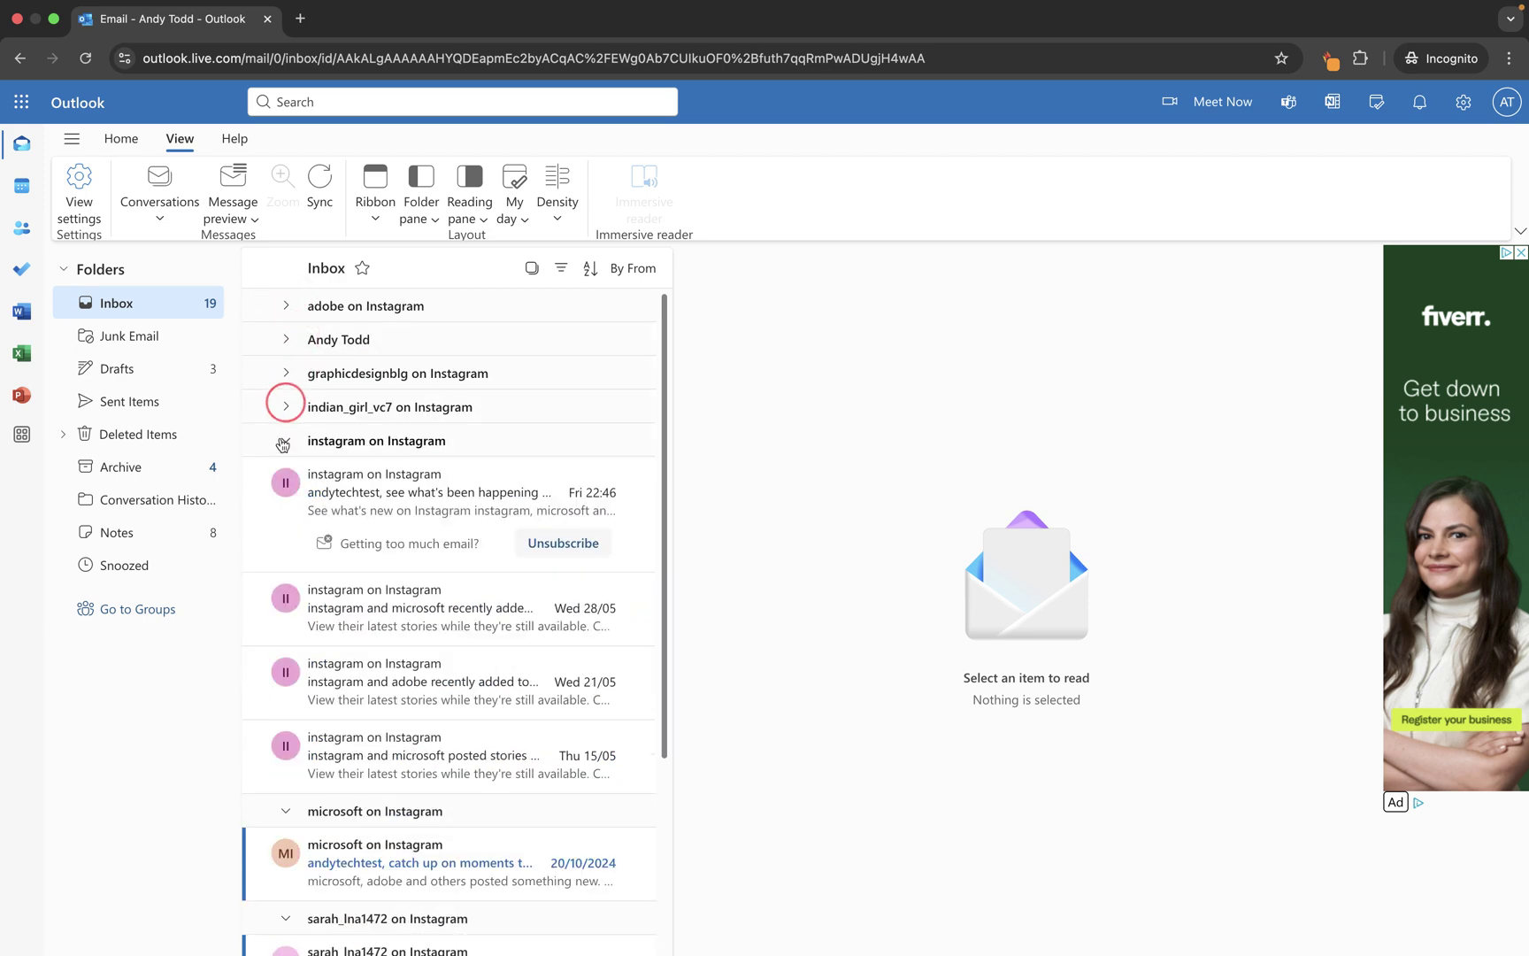
click(284, 441)
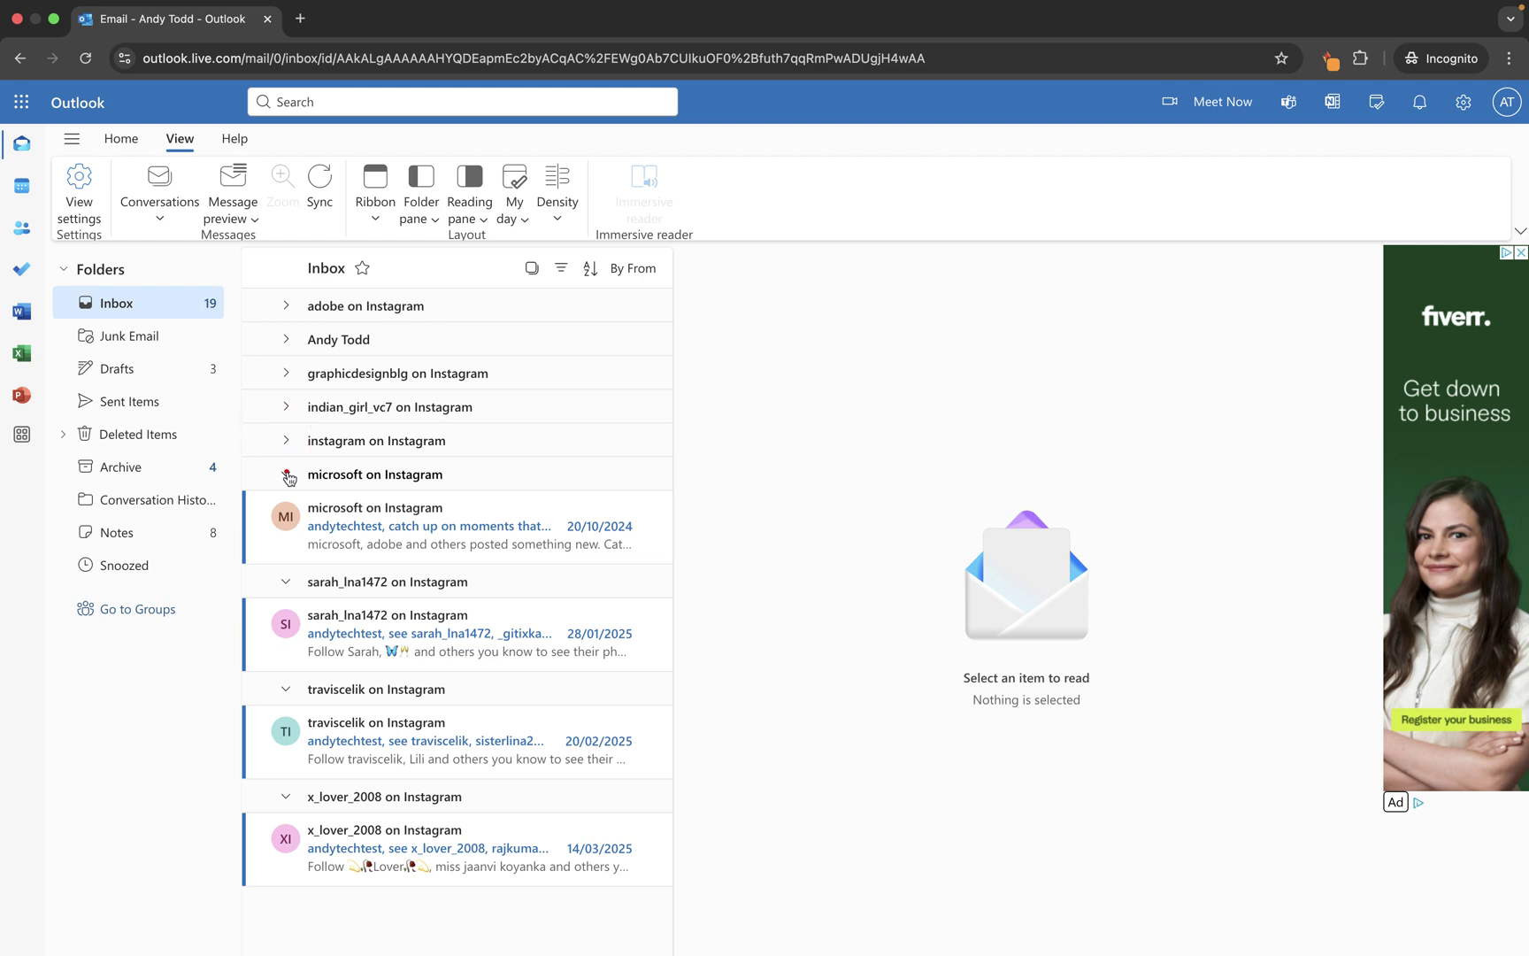
click(287, 475)
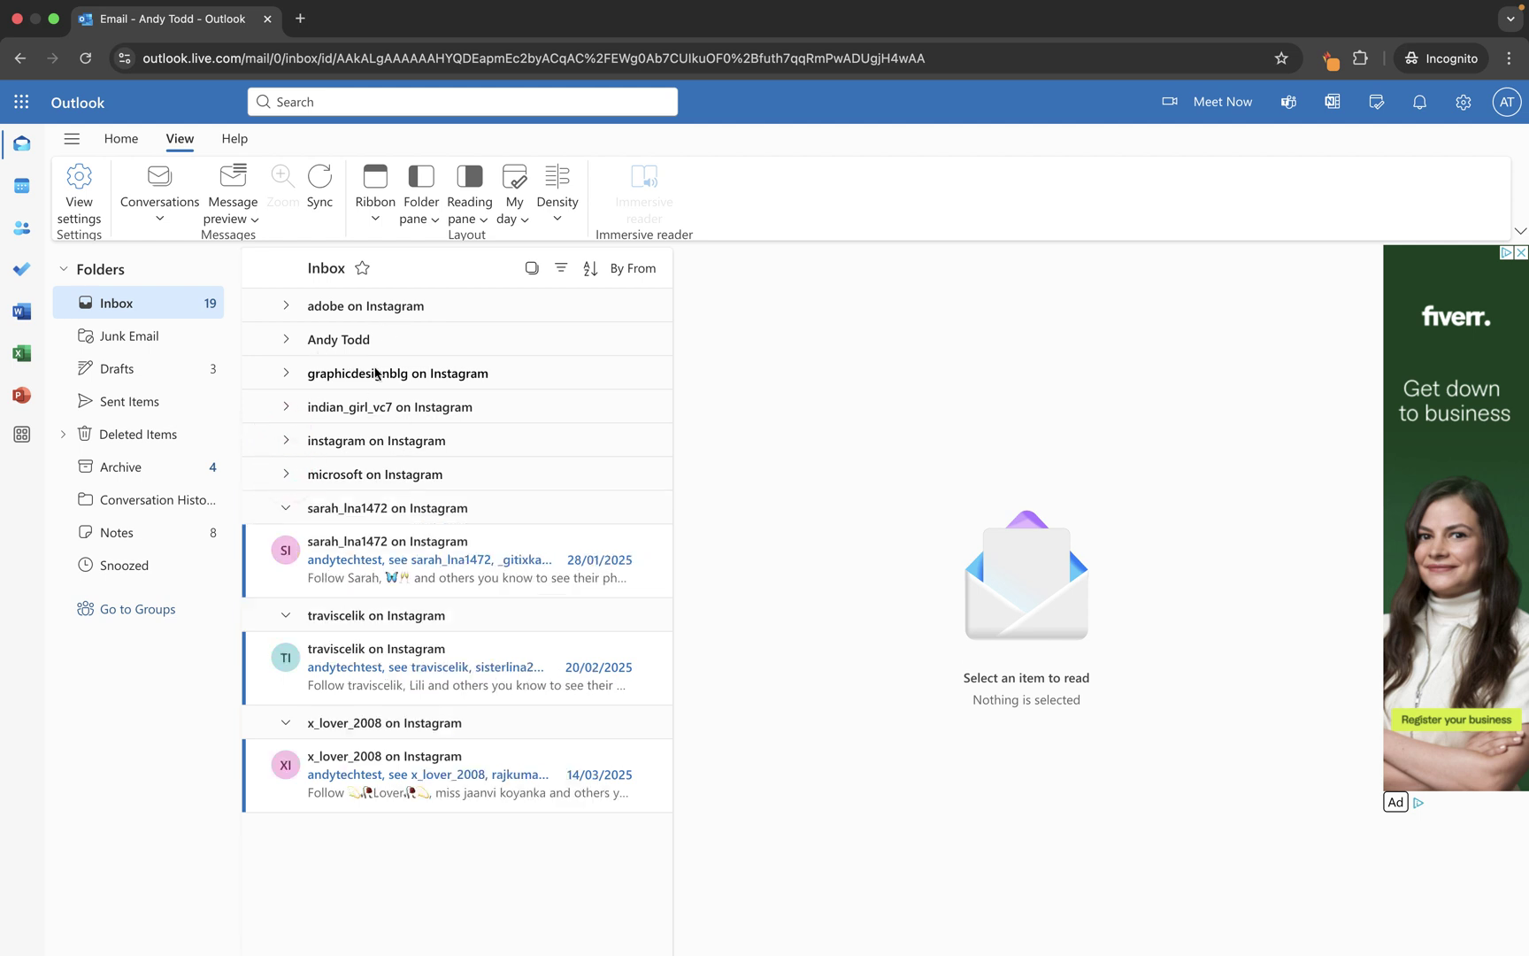
Group the inbox by Category, collapsing and re-expanding the None group
click(637, 268)
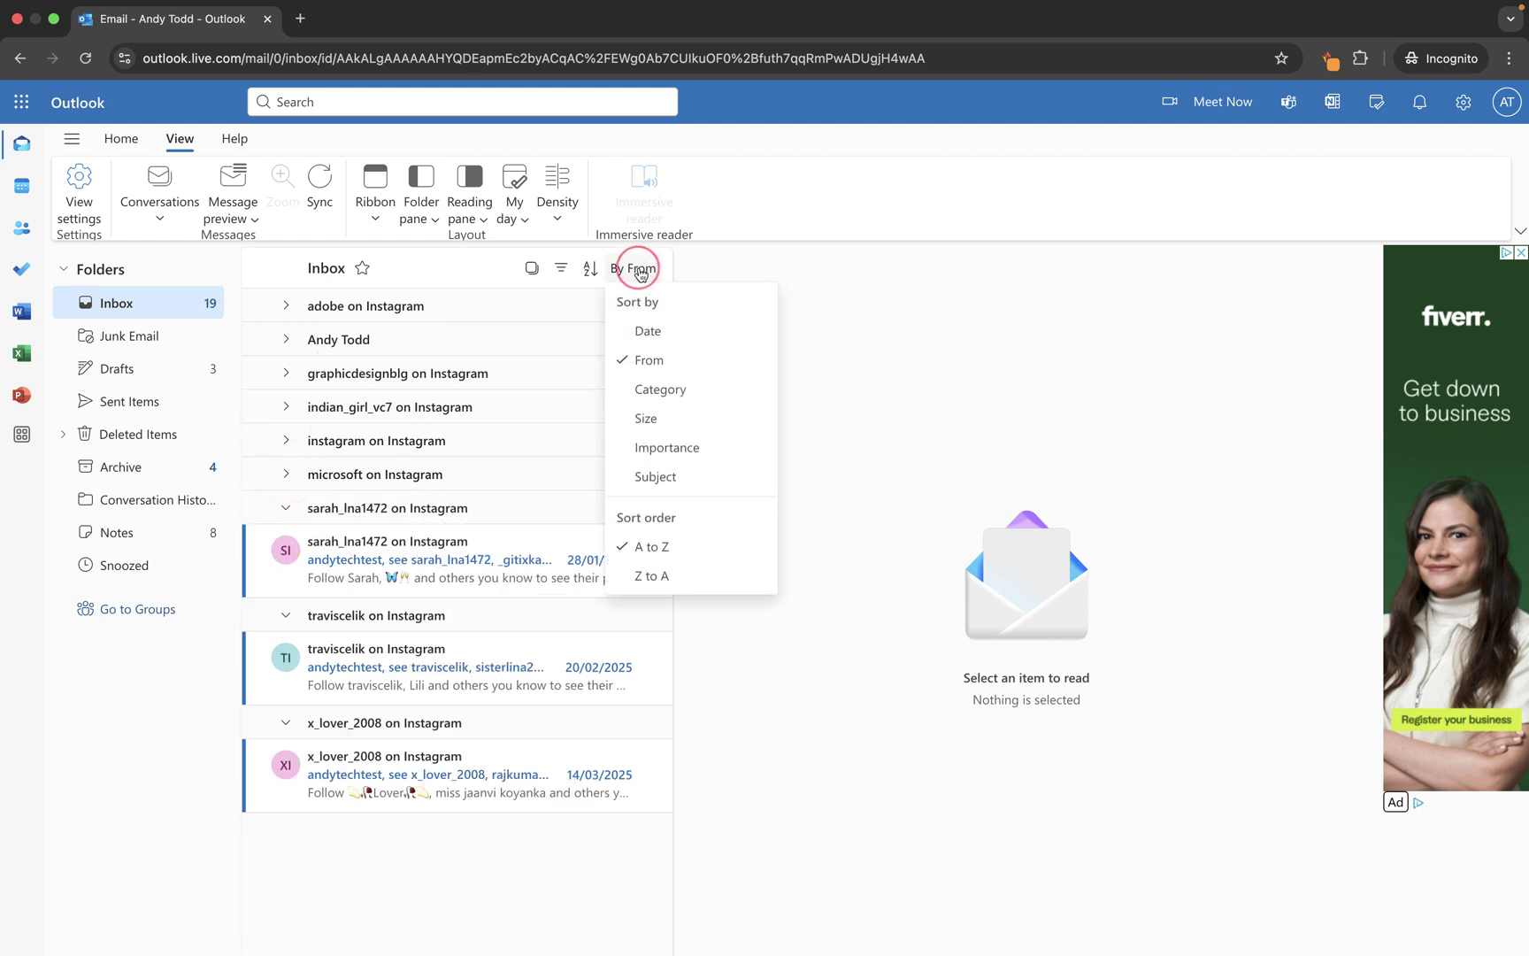
click(696, 394)
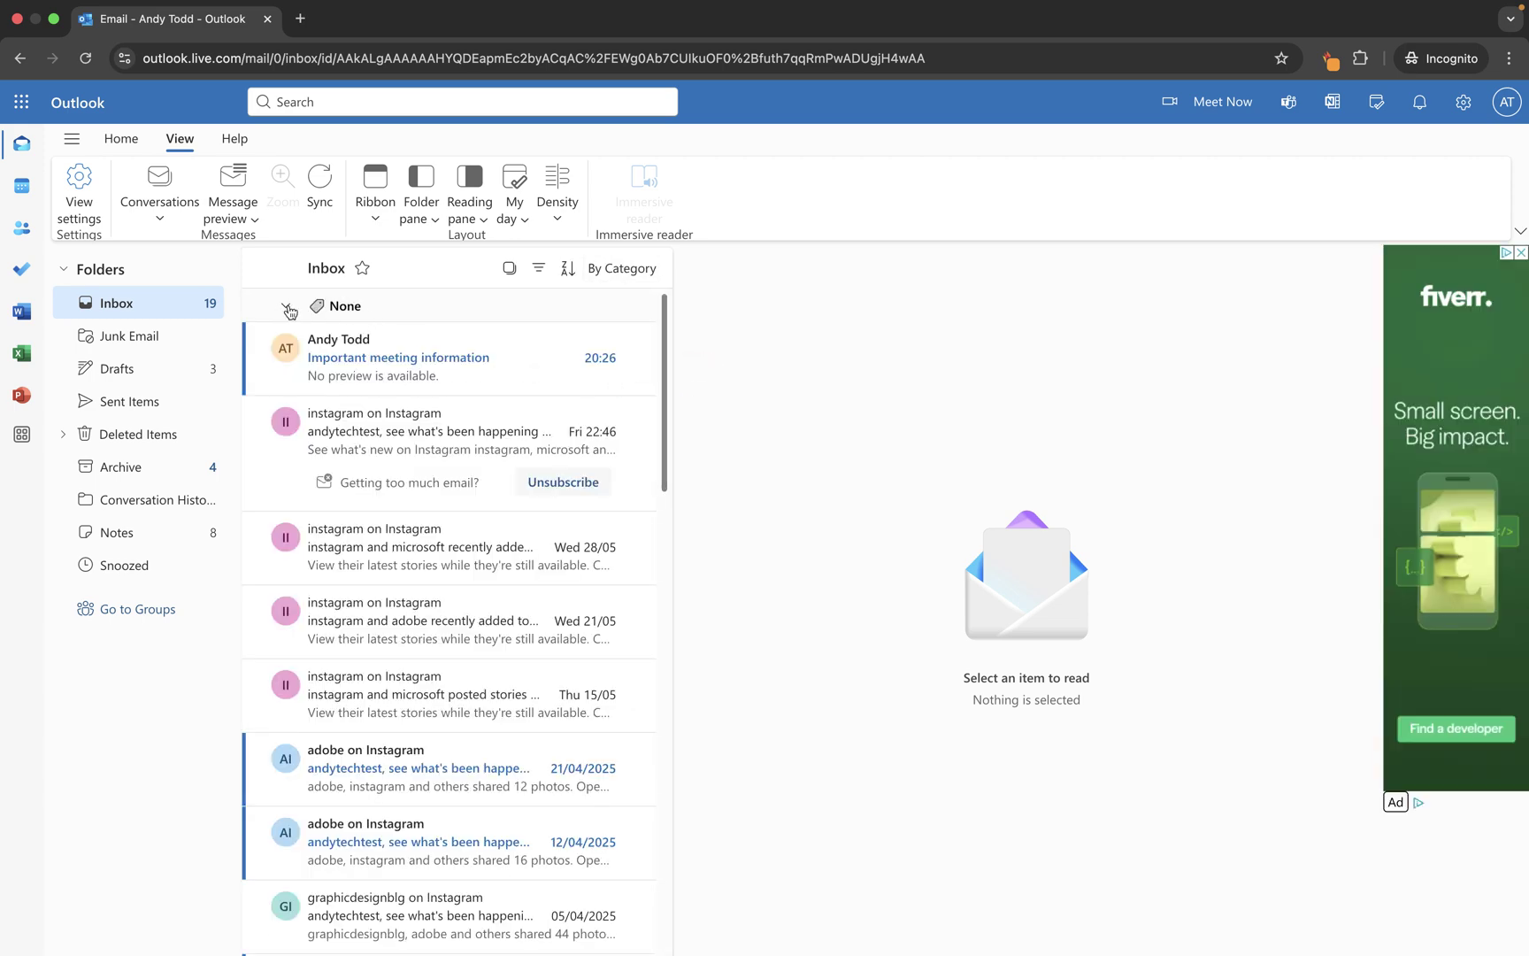
click(286, 306)
click(286, 306)
Sort the inbox by Date, trying Oldest on top before settling on Newest on top
click(610, 269)
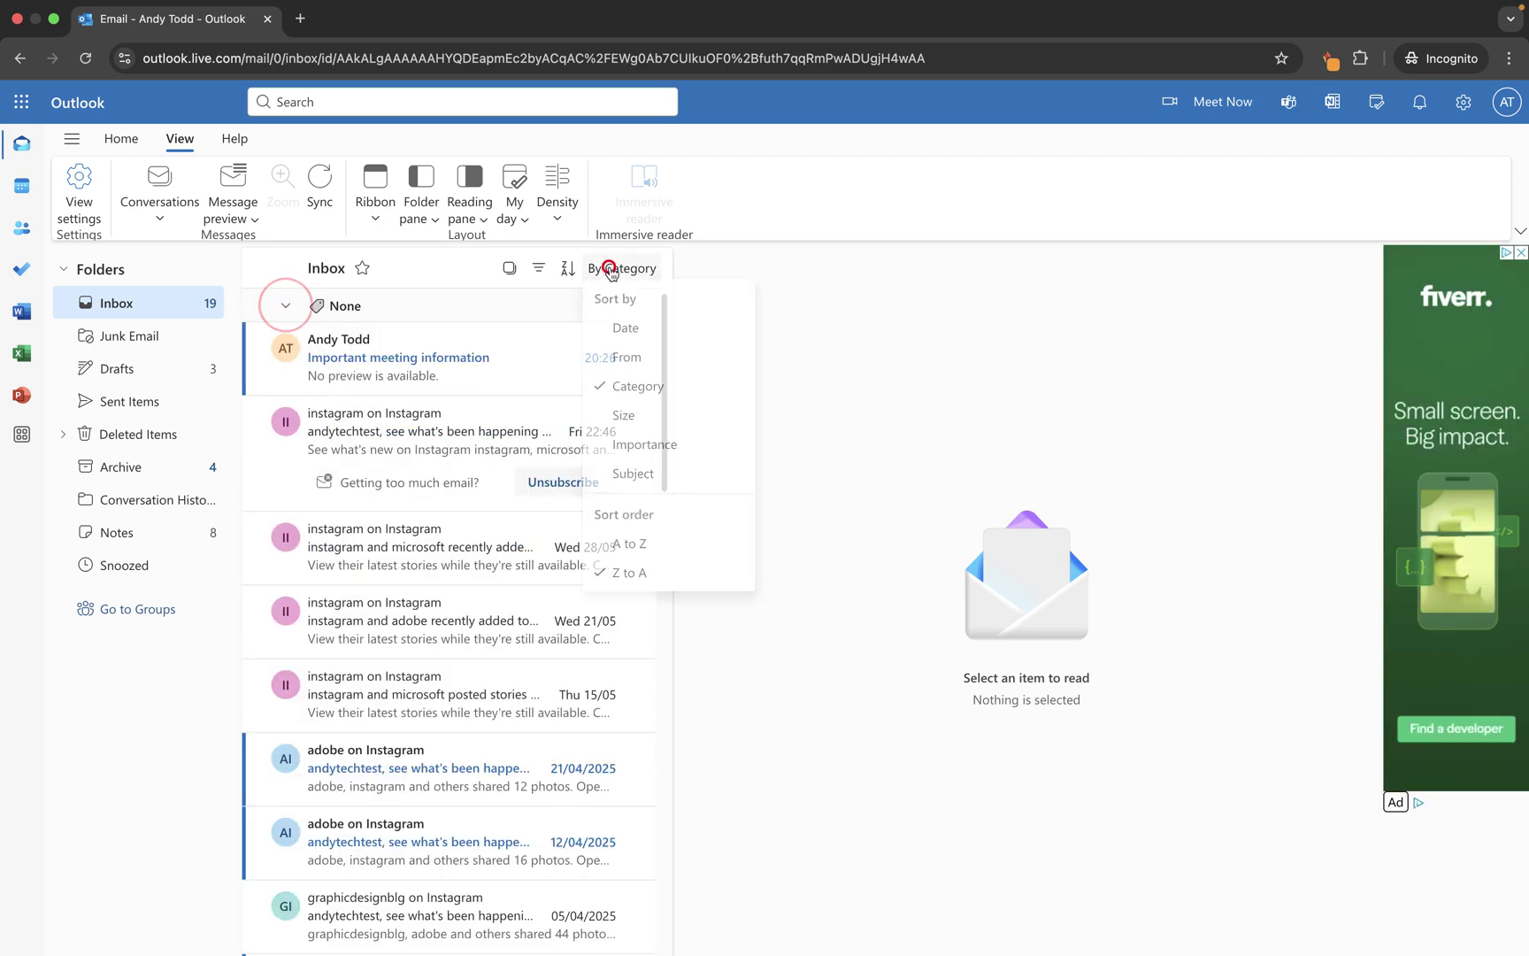
click(625, 331)
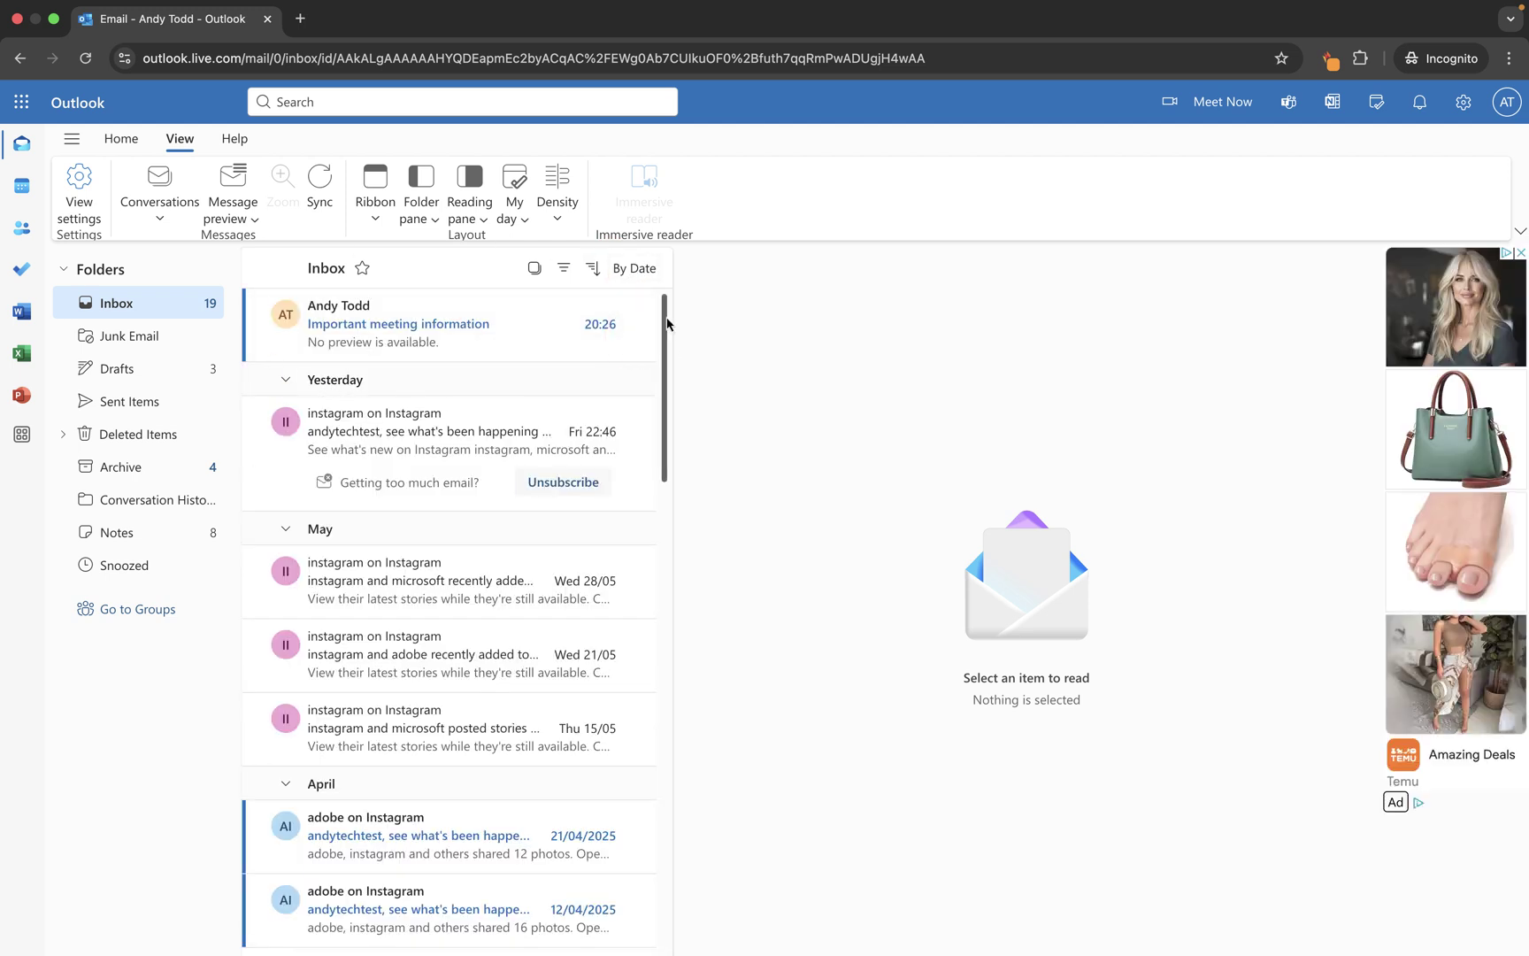
click(634, 269)
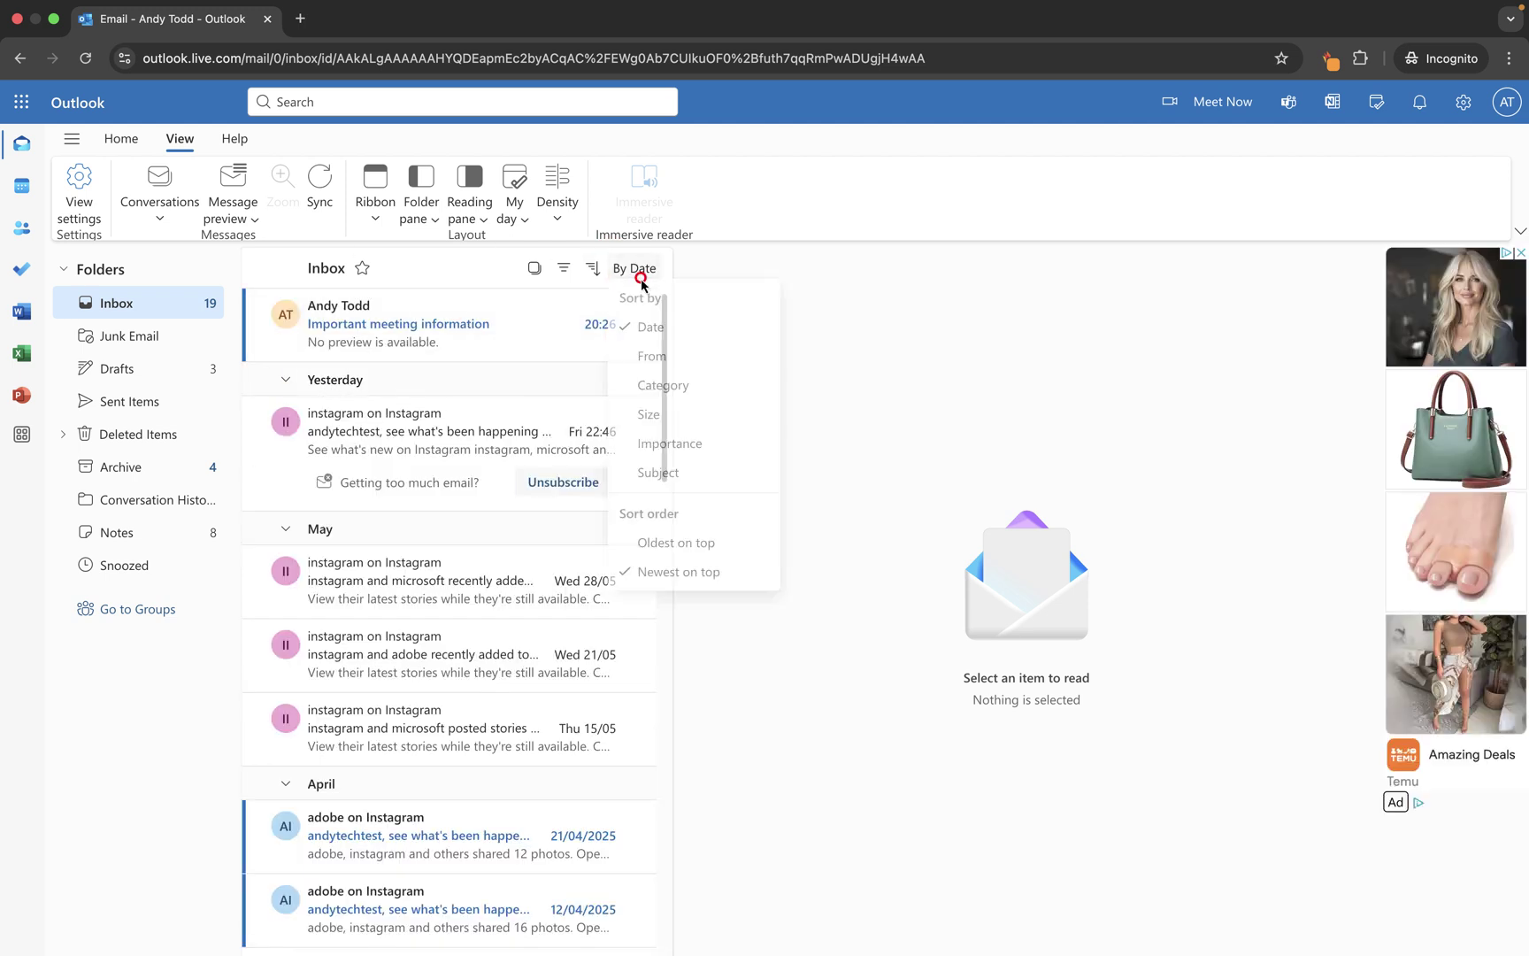
click(705, 547)
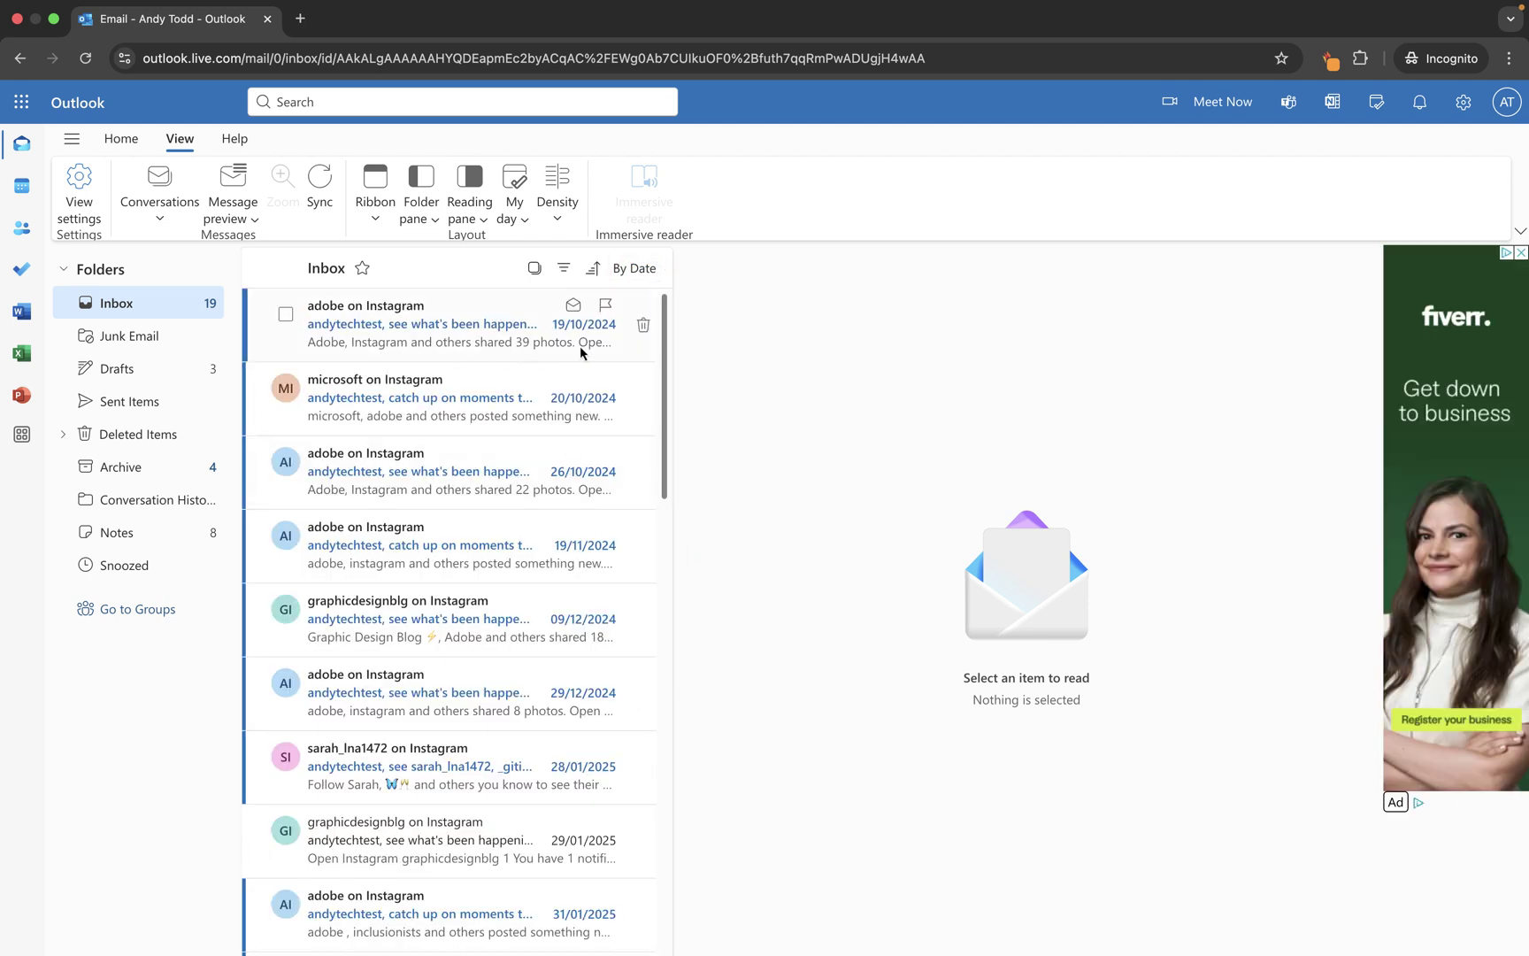
click(622, 279)
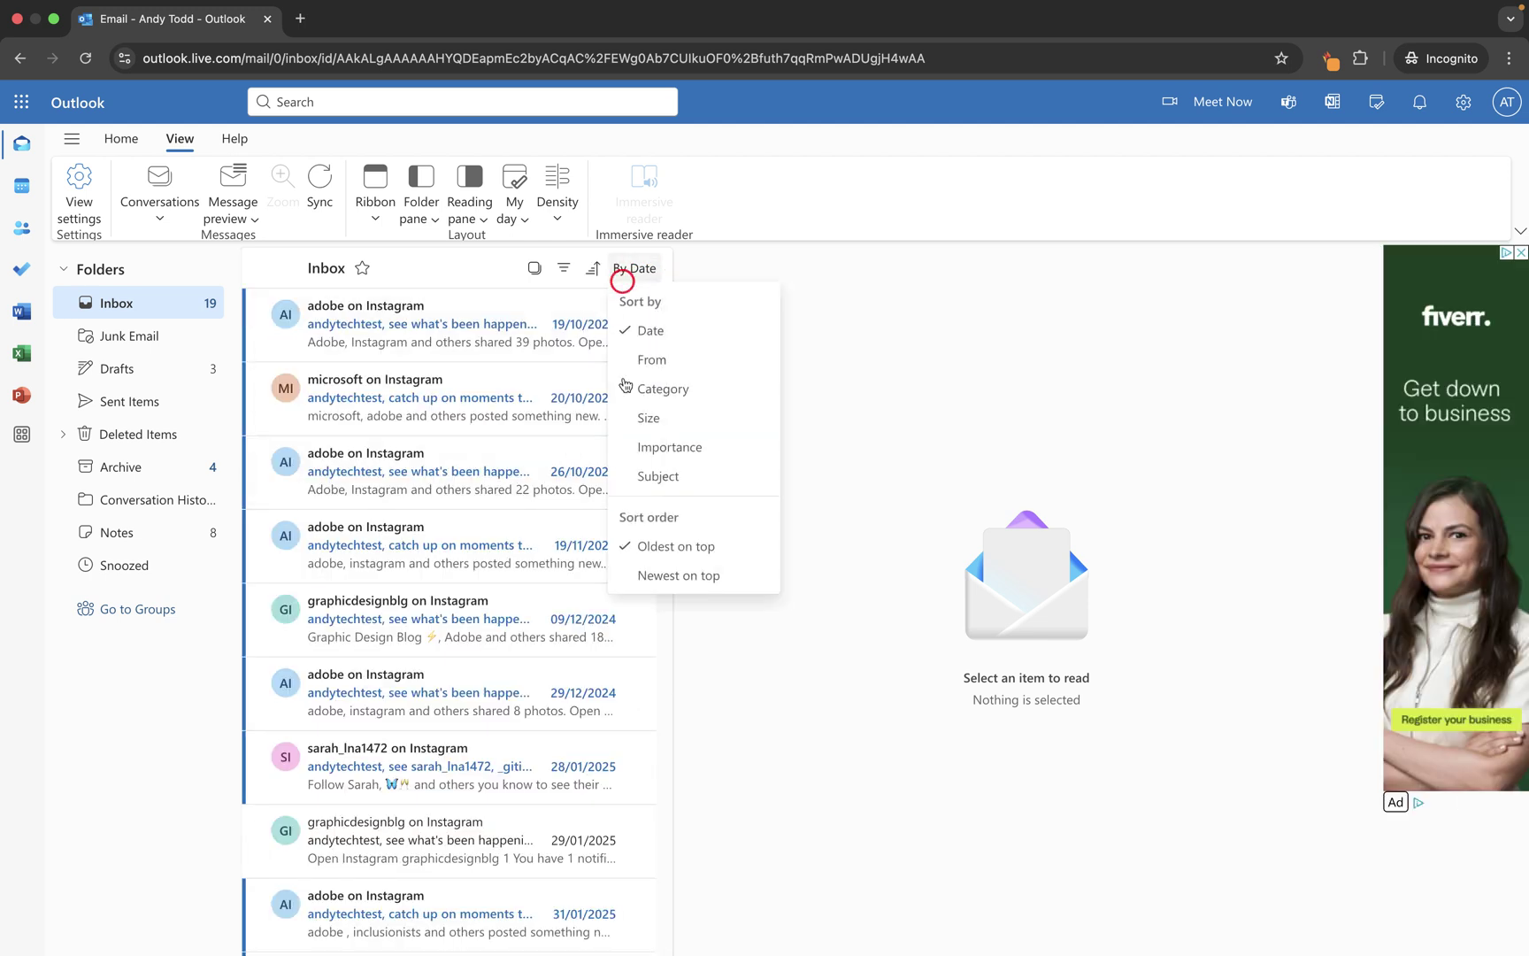
click(642, 575)
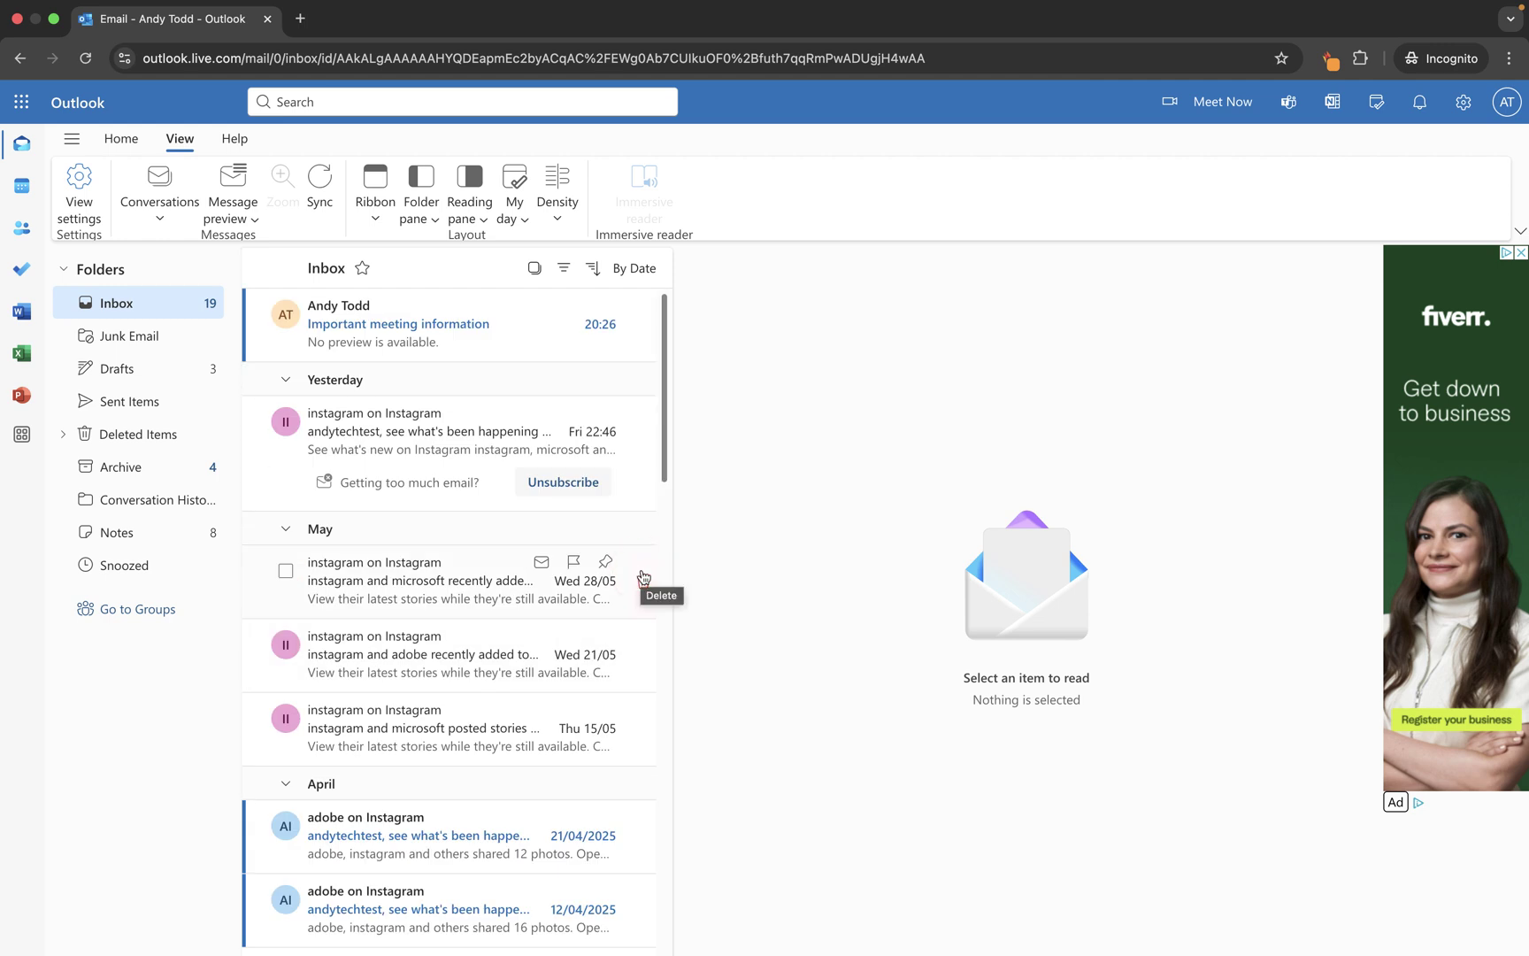
Filter the inbox to unread messages, browse them, then switch back to All mail
click(564, 276)
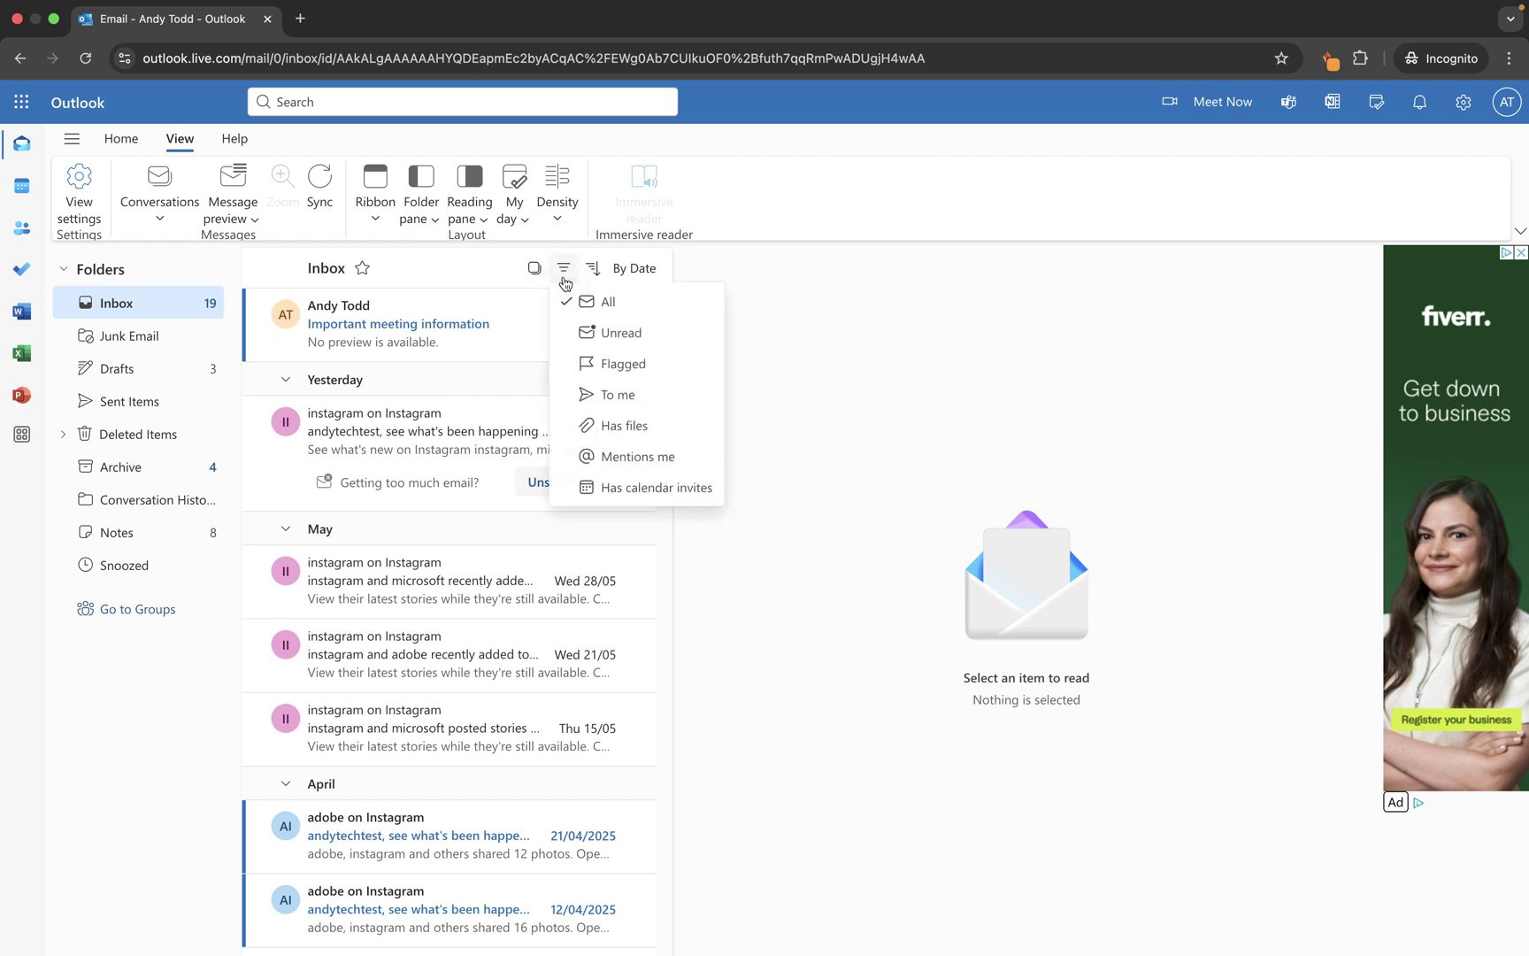
click(639, 333)
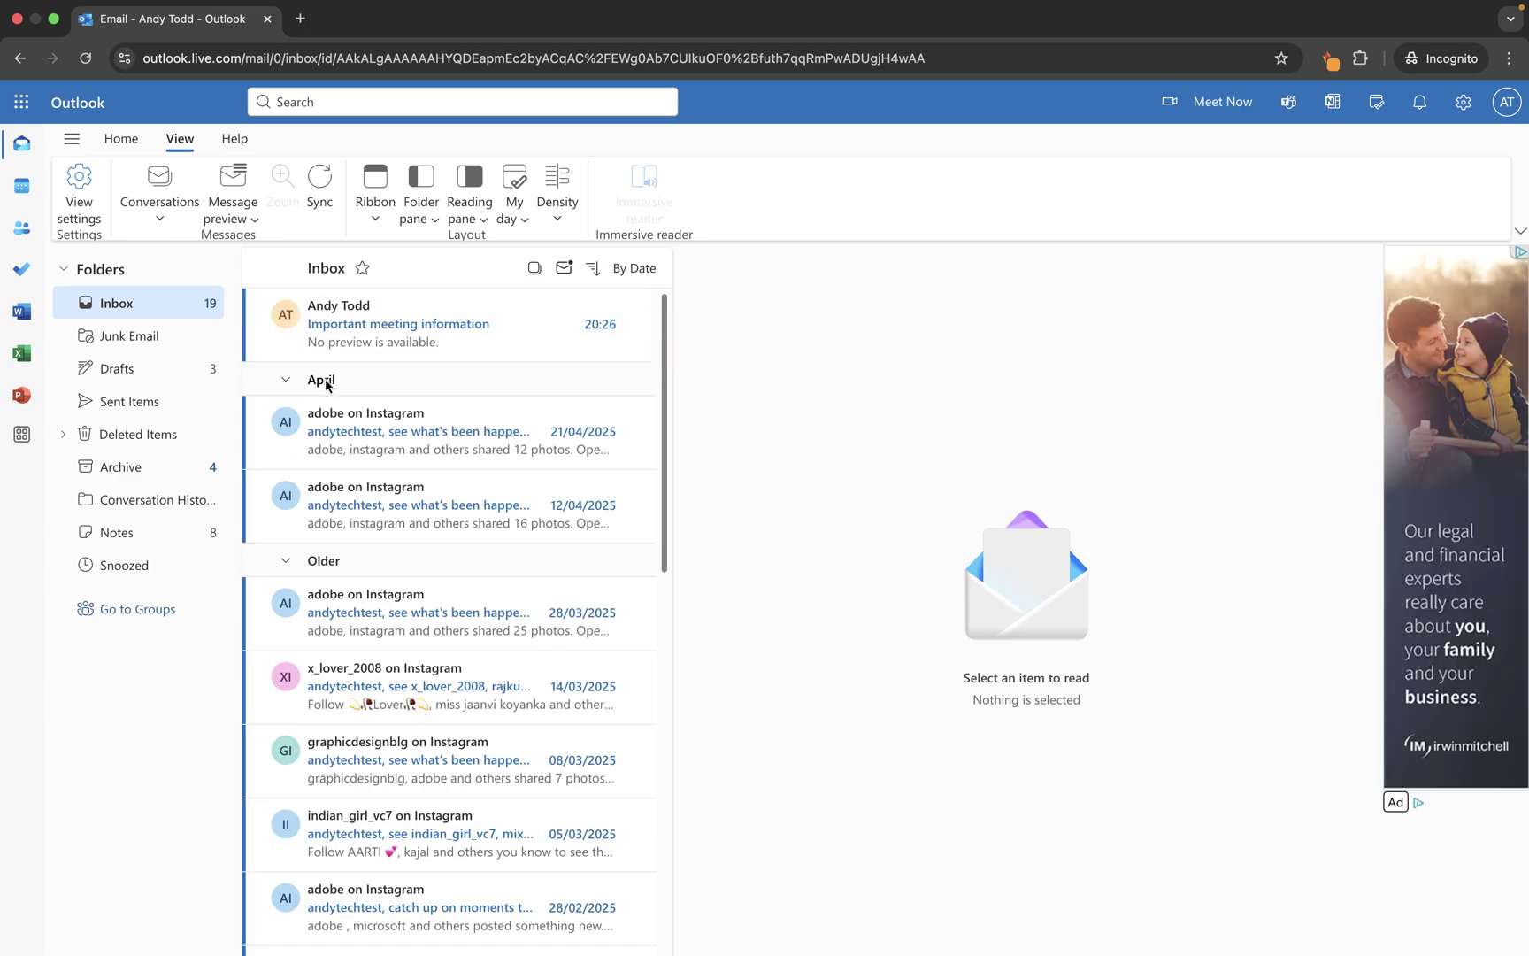
scroll(392, 341, down, 2)
scroll(390, 338, down, 3)
scroll(390, 338, up, 6)
click(563, 268)
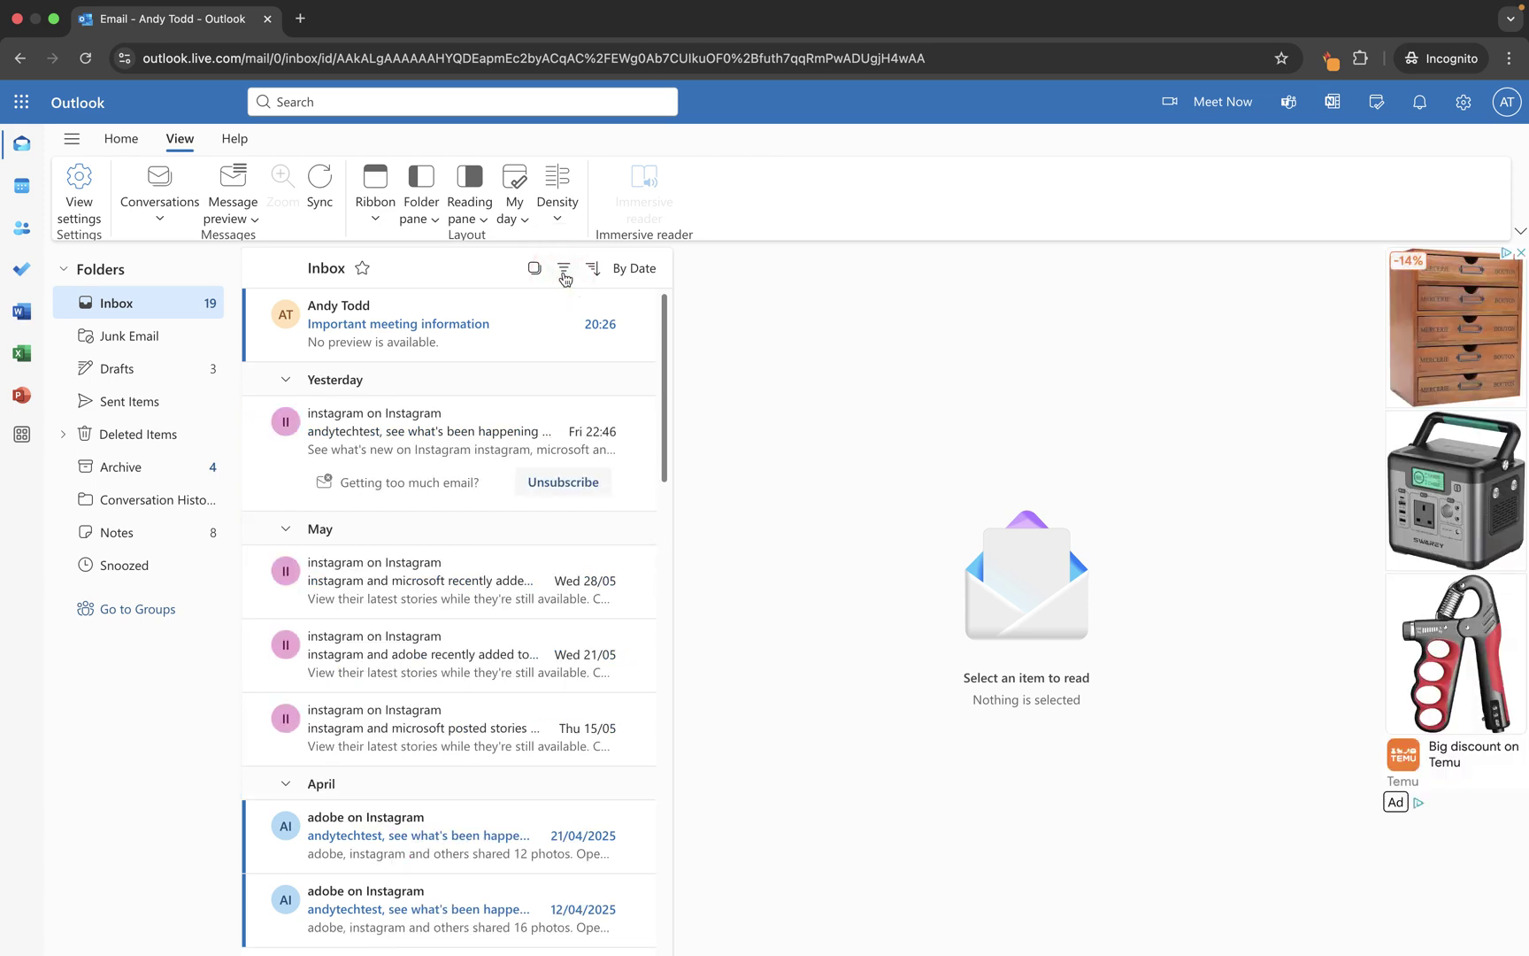
Collapse the Yesterday, May, April and Older date groups
click(287, 379)
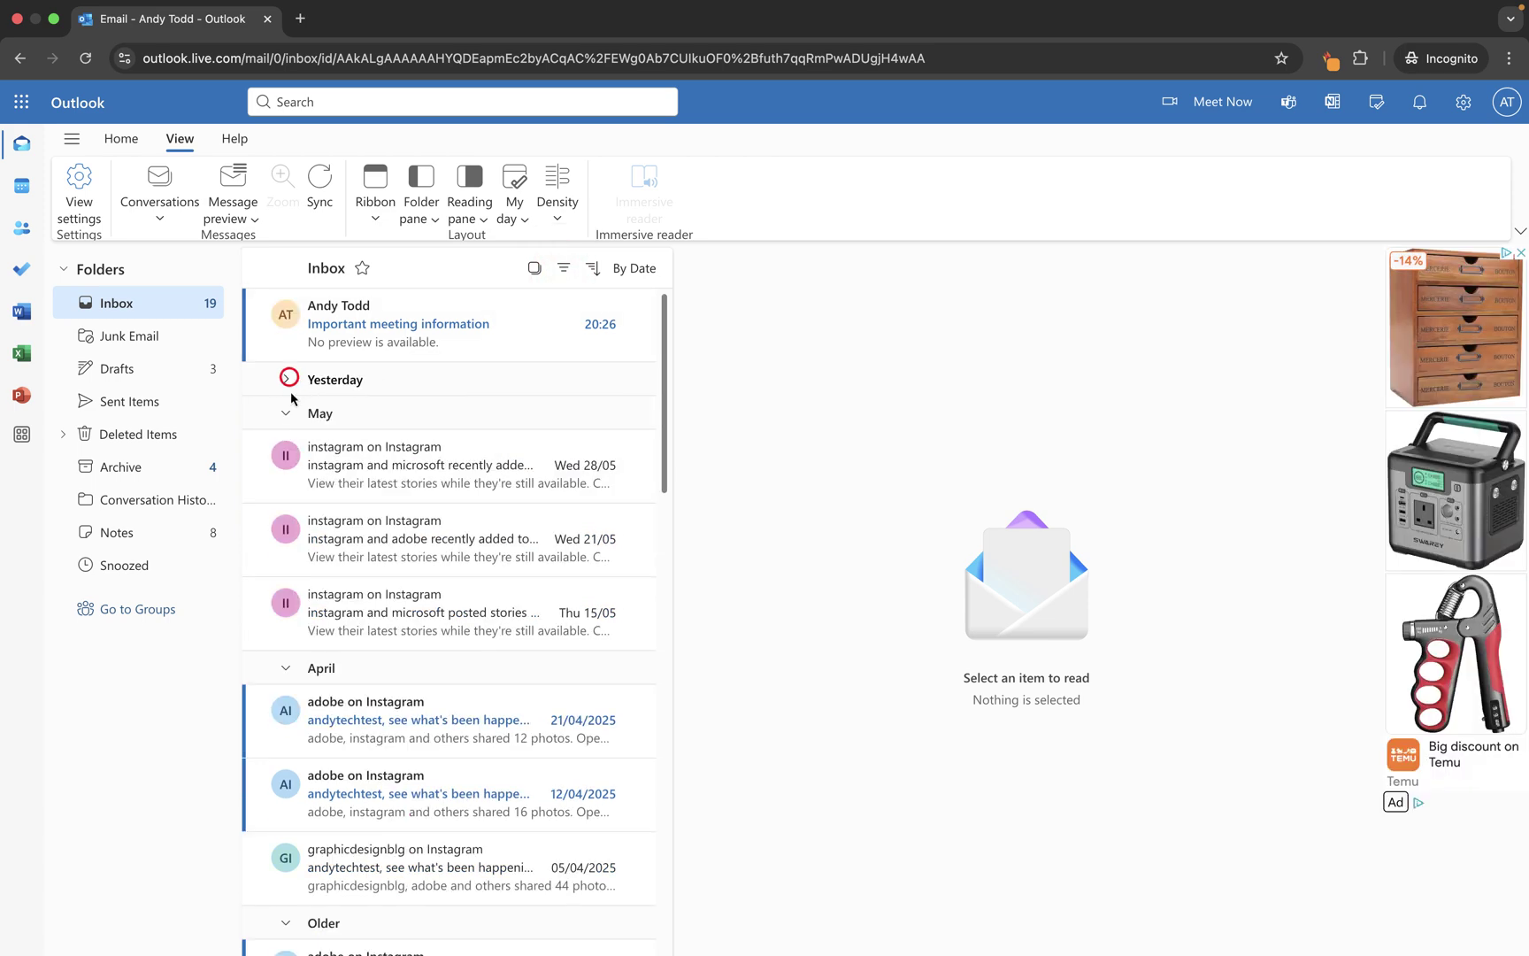
click(286, 412)
click(286, 446)
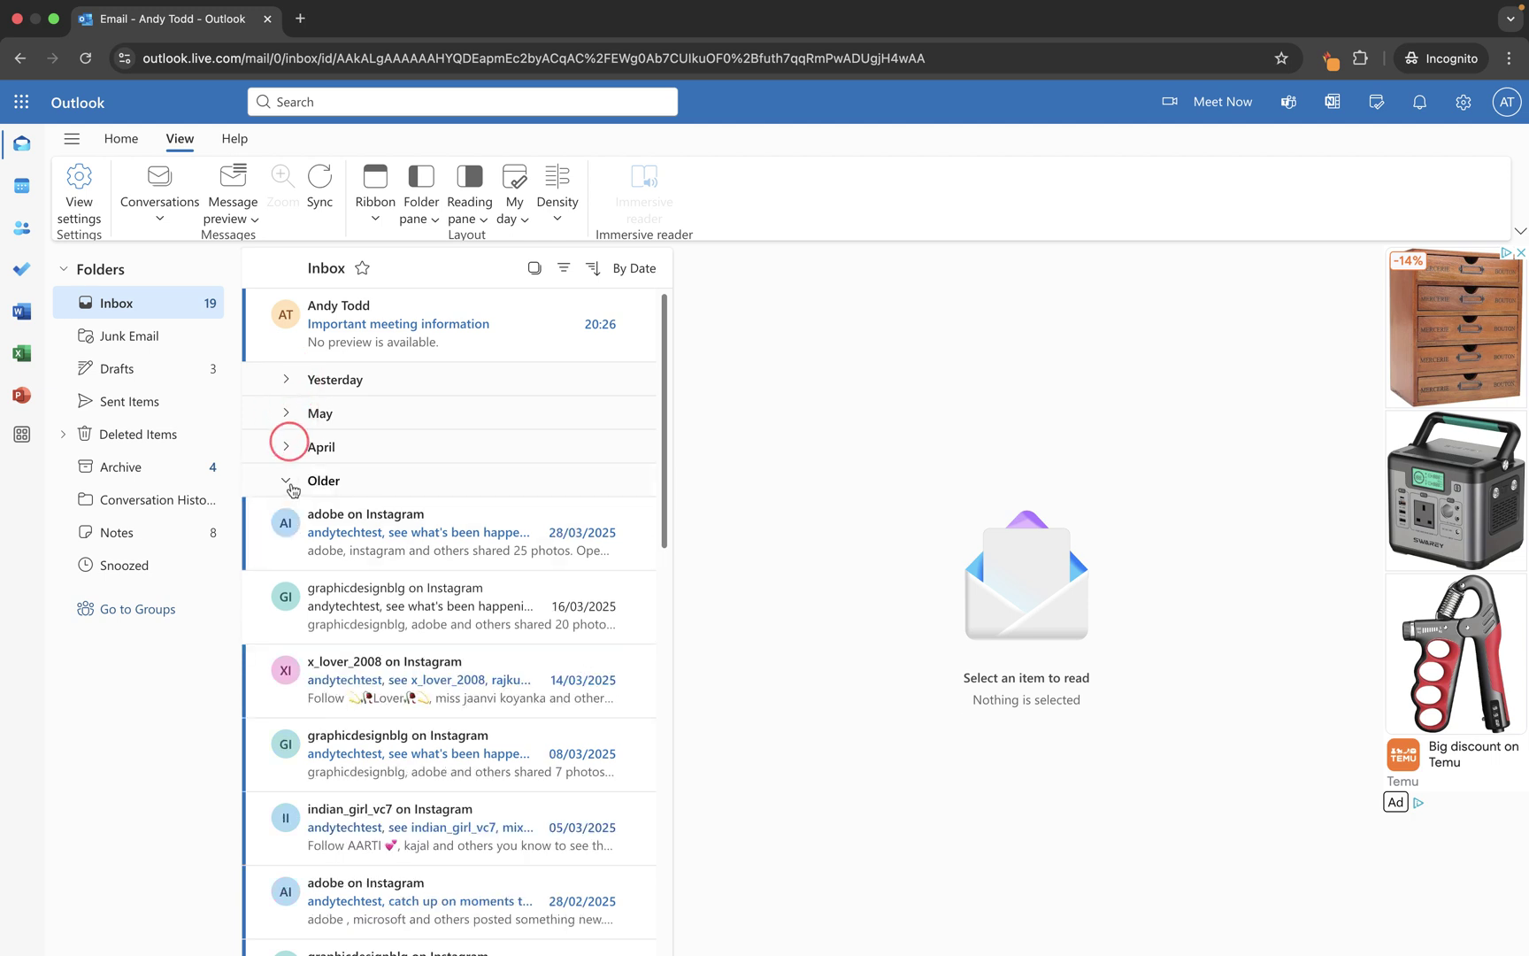
click(291, 485)
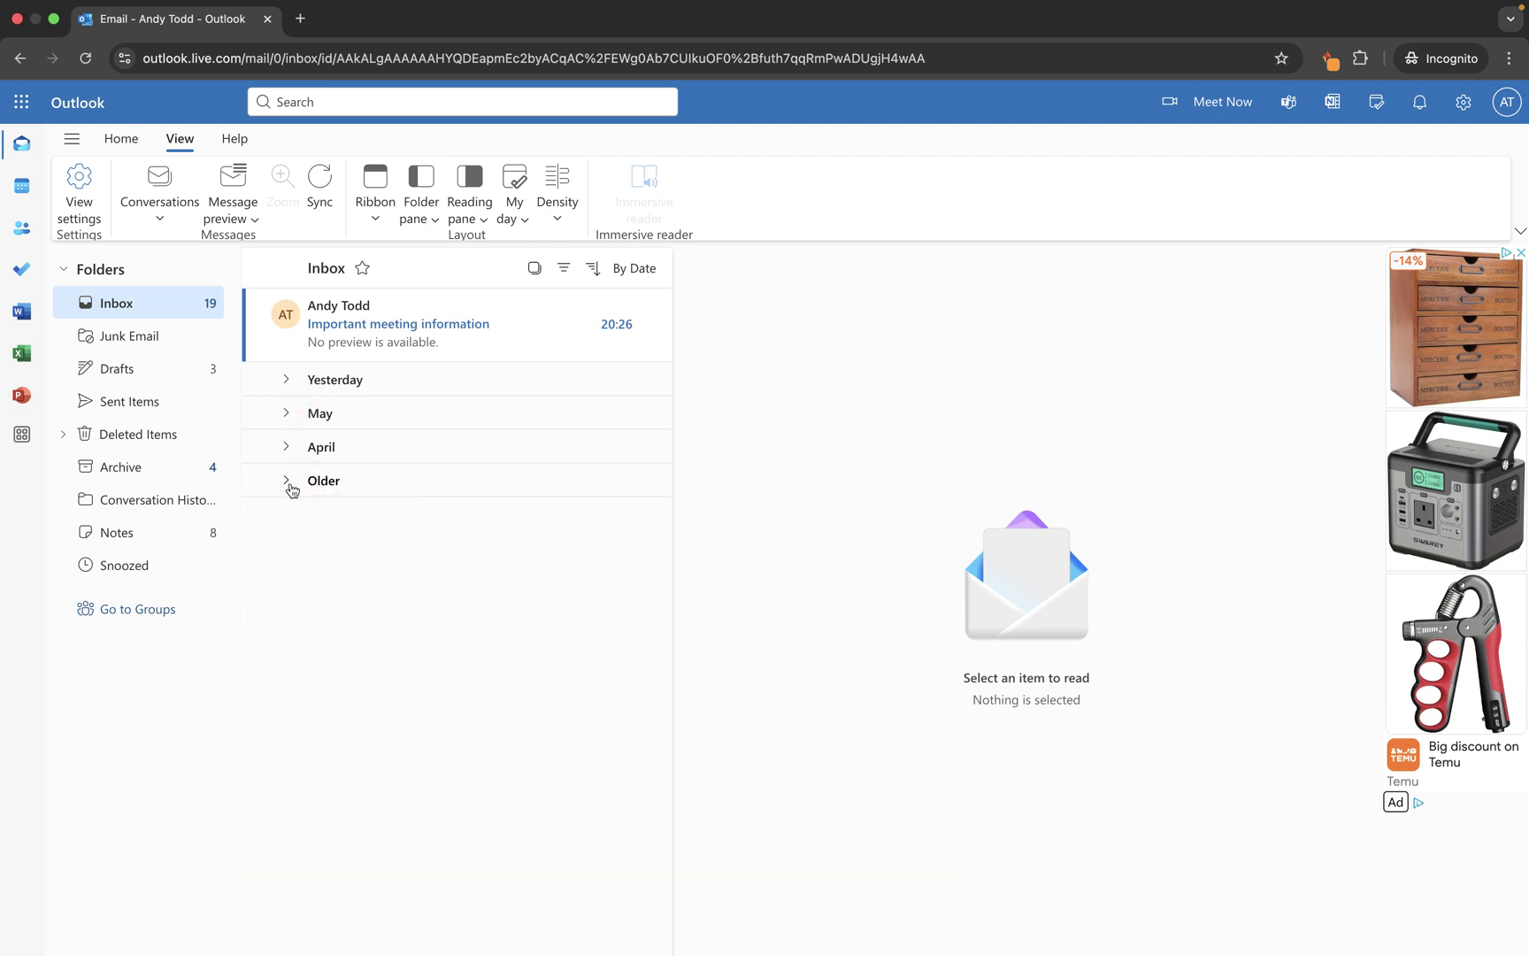
click(286, 412)
click(286, 413)
click(287, 448)
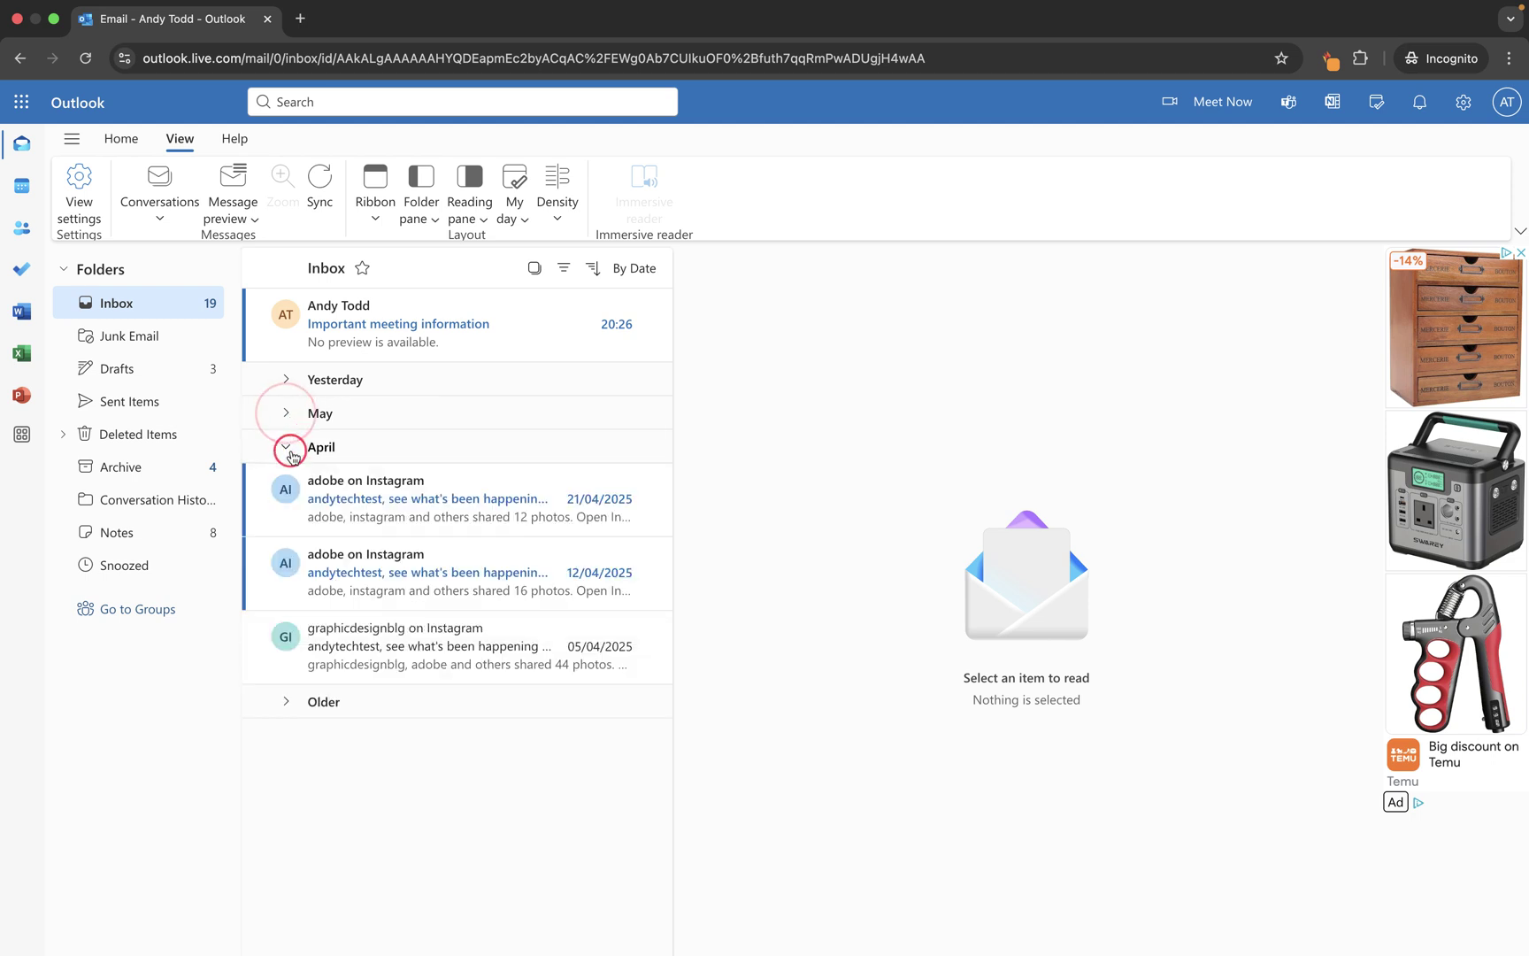
click(287, 448)
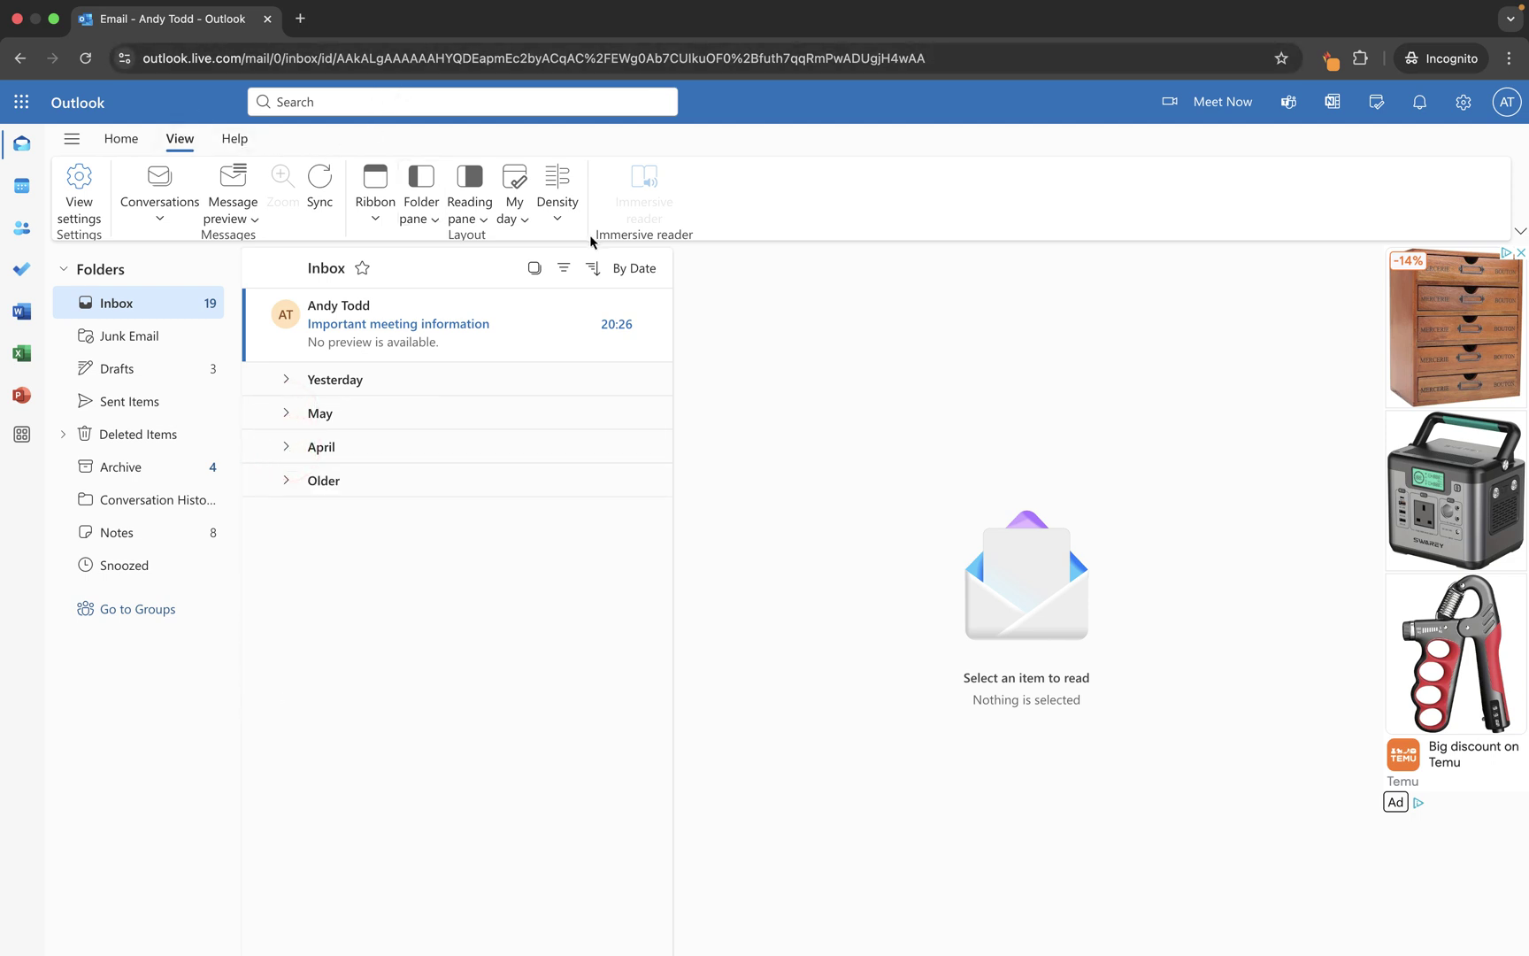
Expand the April group and flag the 21/04/2025 adobe message
click(567, 269)
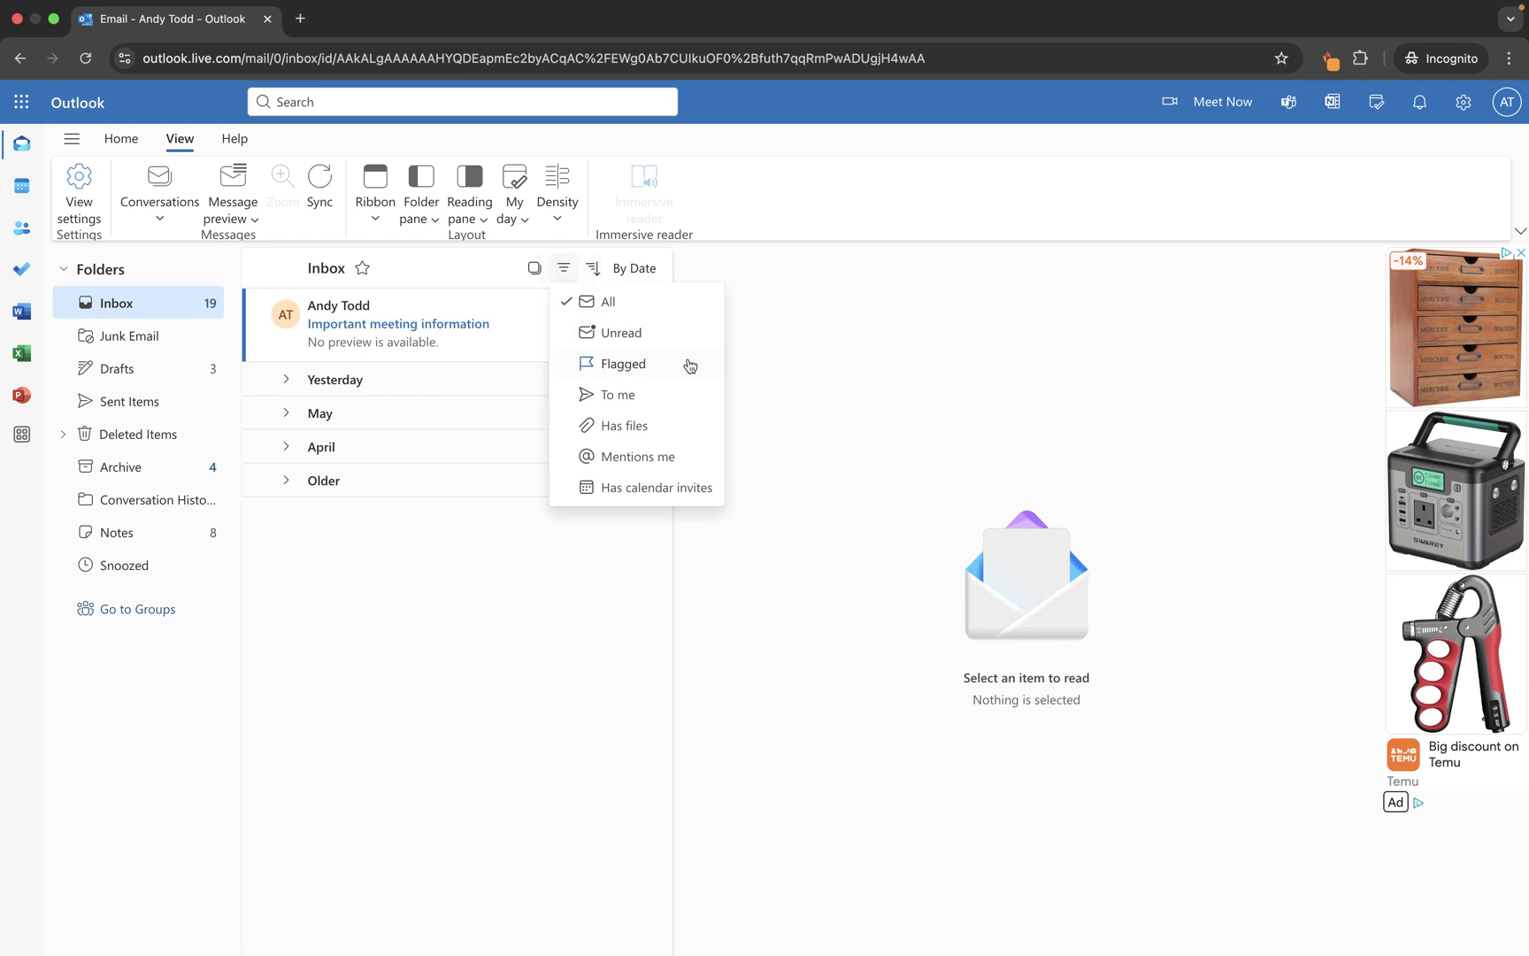
click(290, 437)
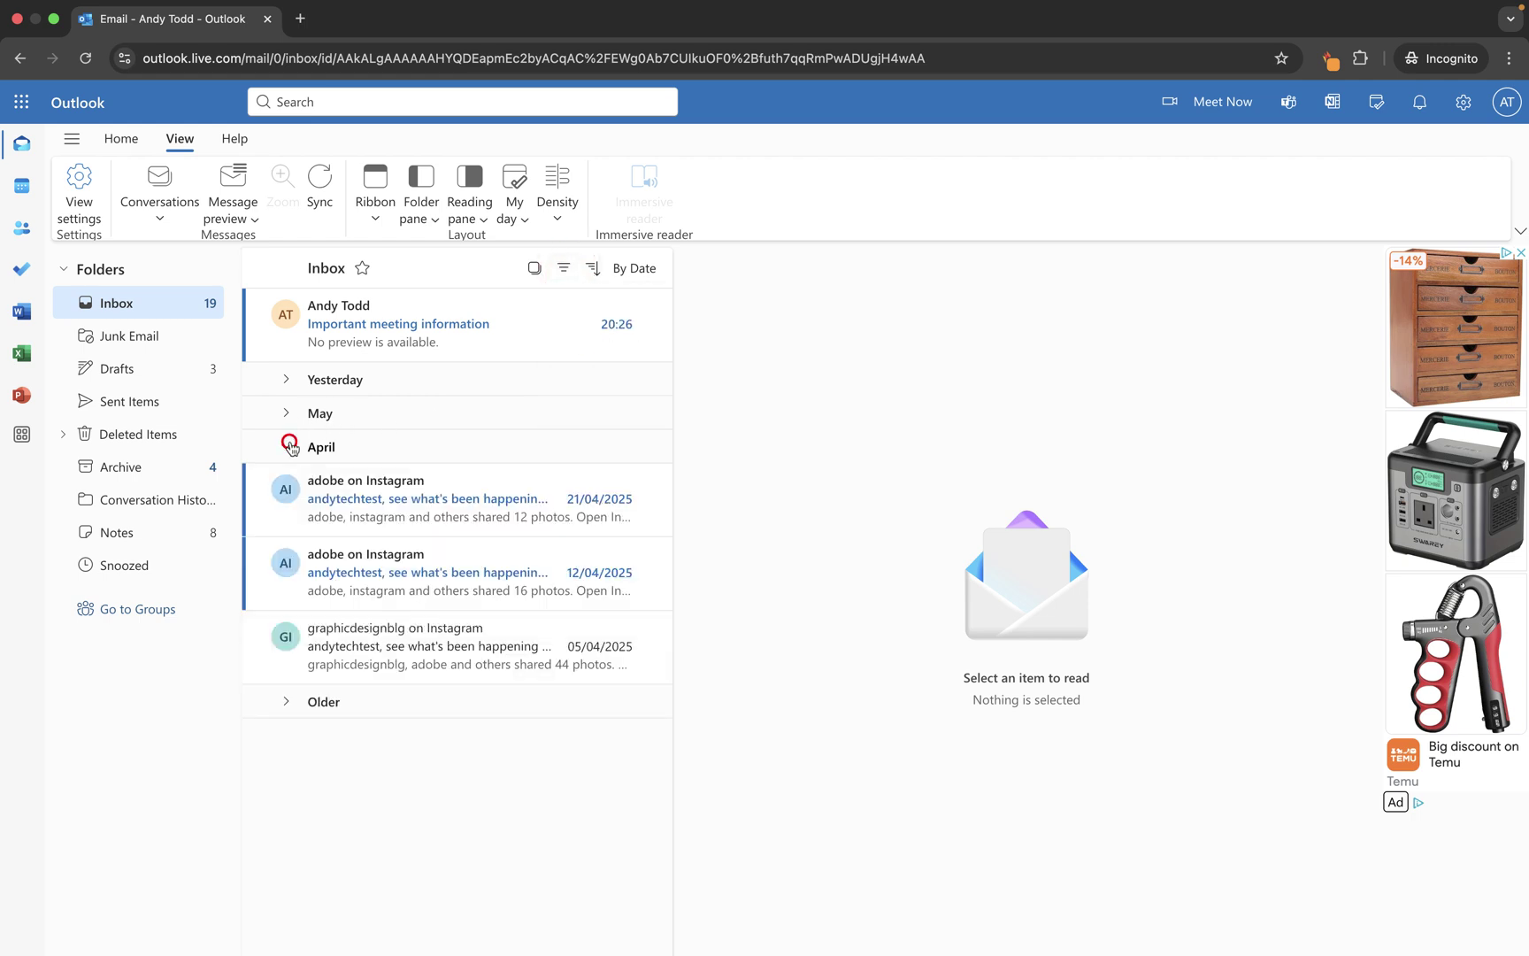
right_click(374, 505)
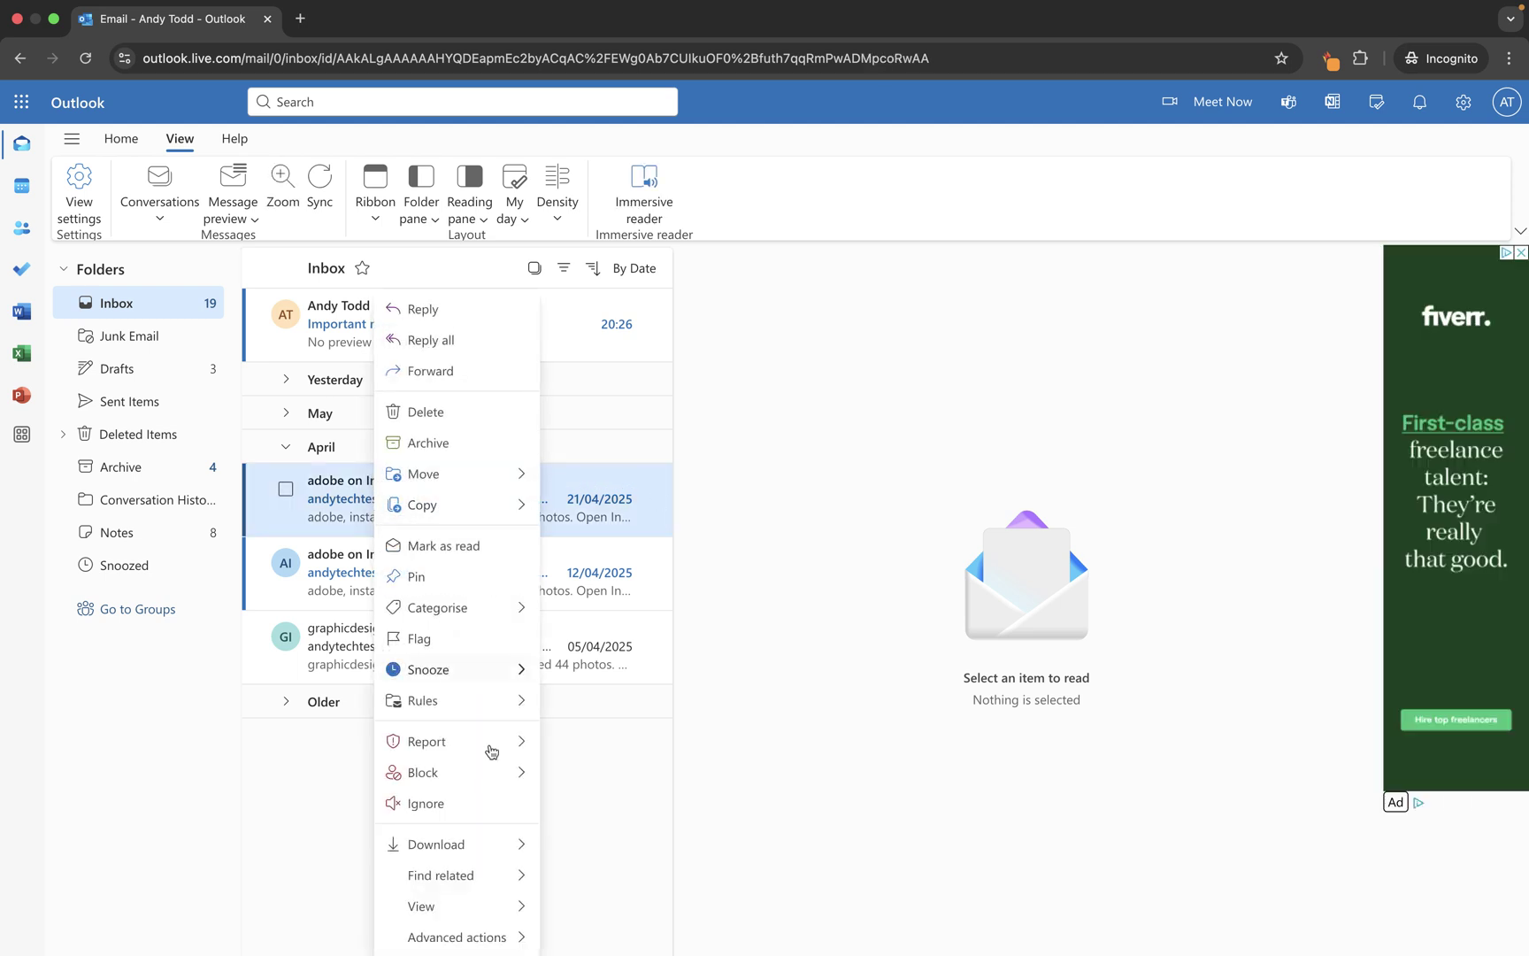
click(483, 653)
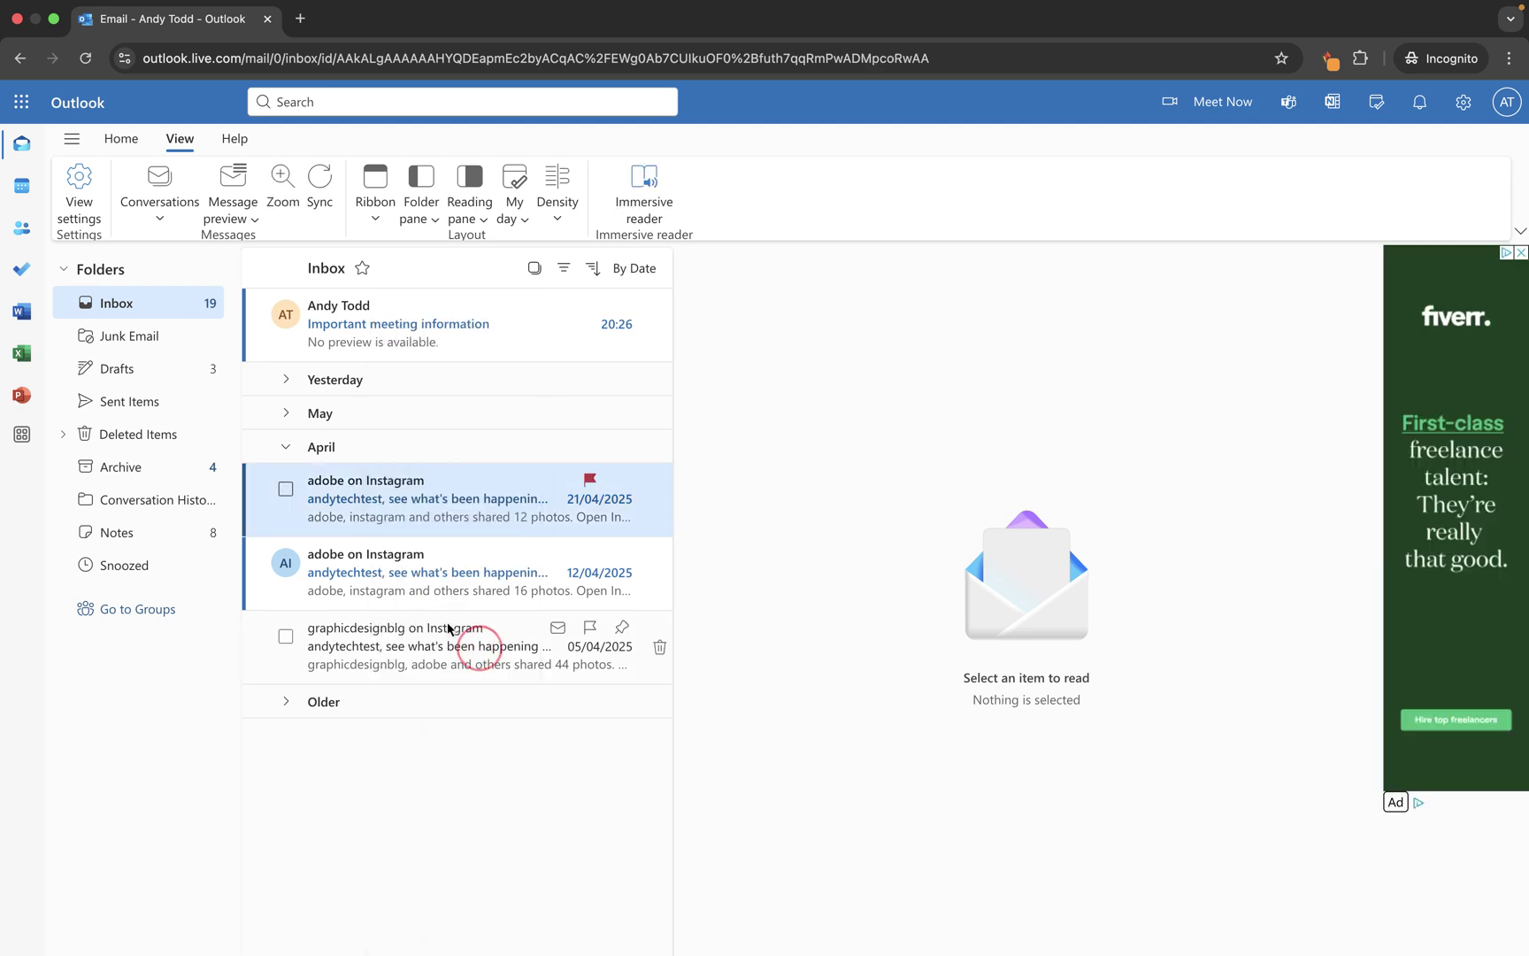
Show only flagged mail, unflag that message, then clear the filter to list all mail
click(563, 268)
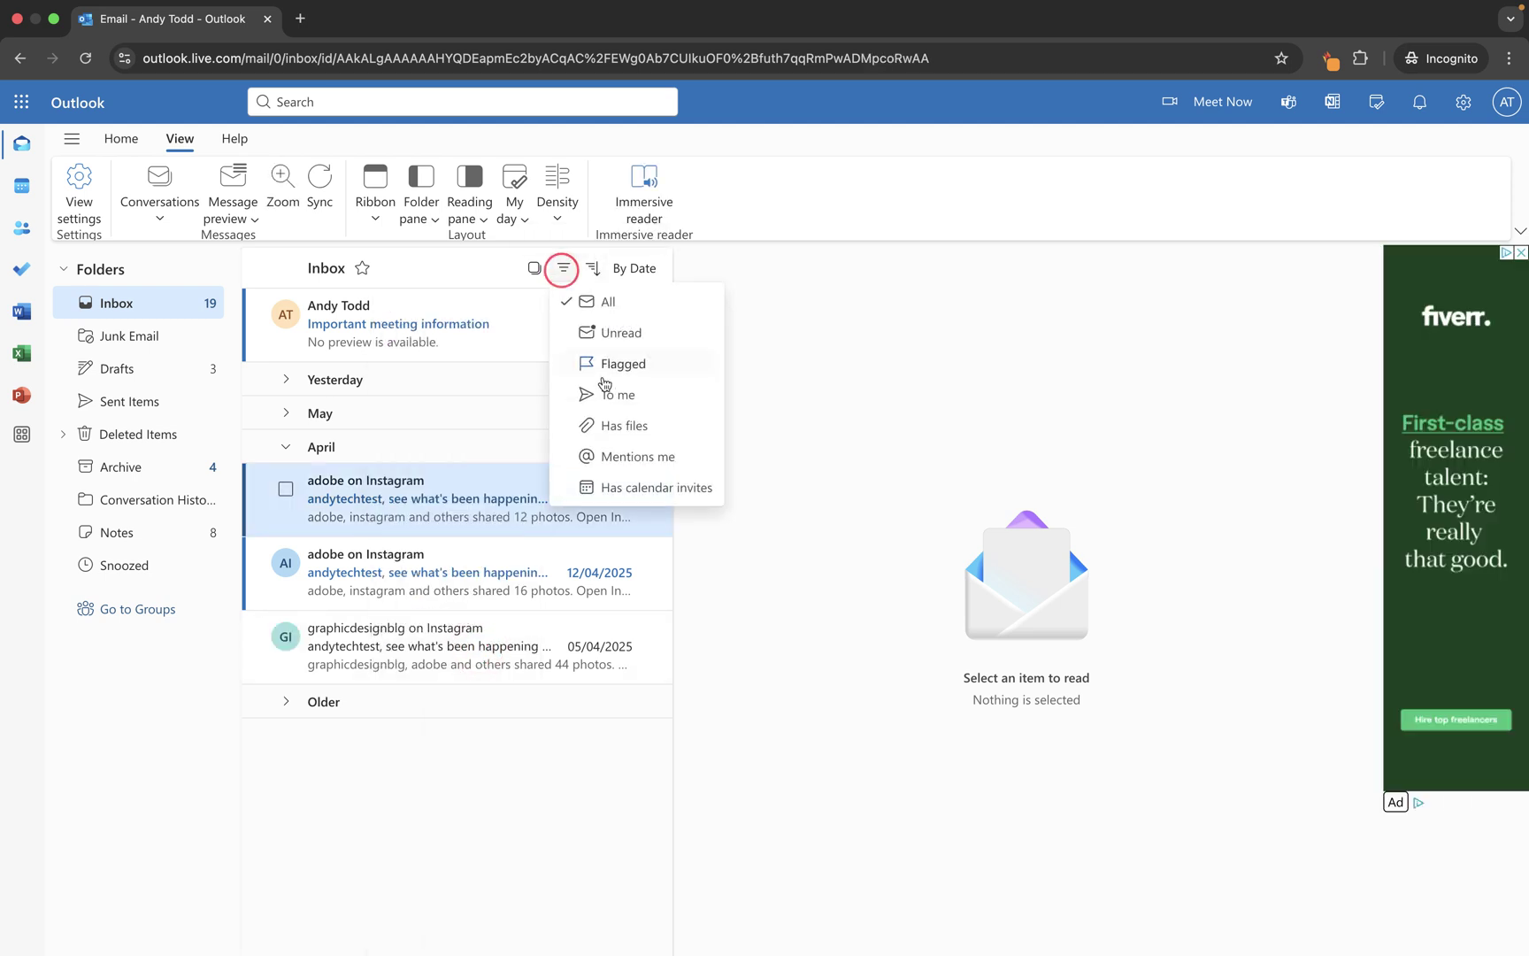
click(608, 362)
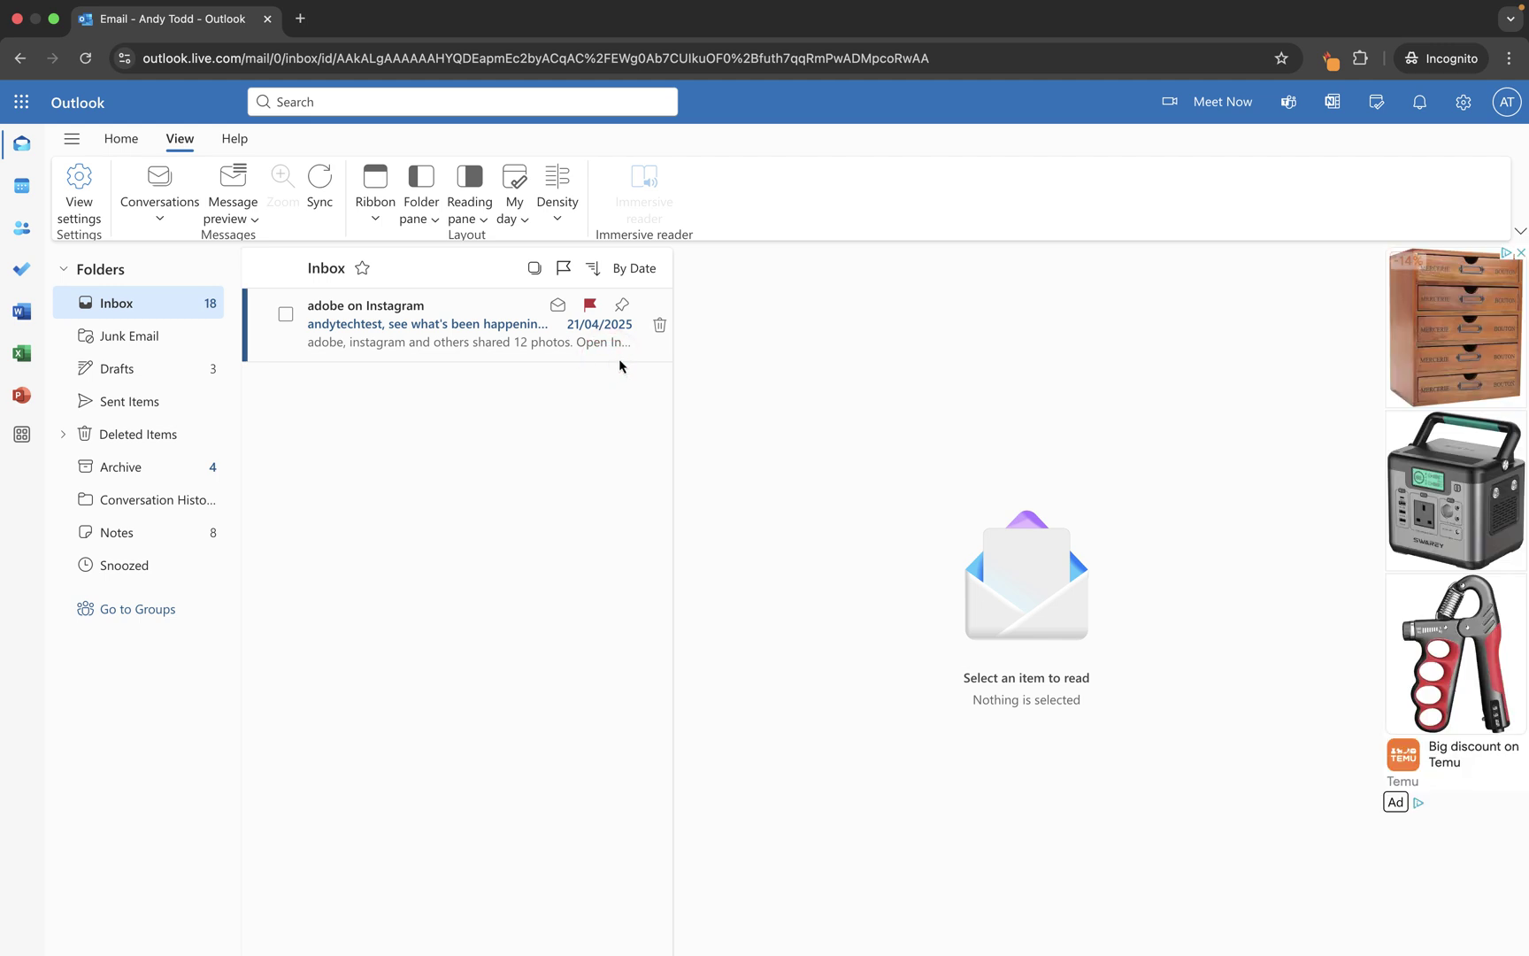
right_click(390, 328)
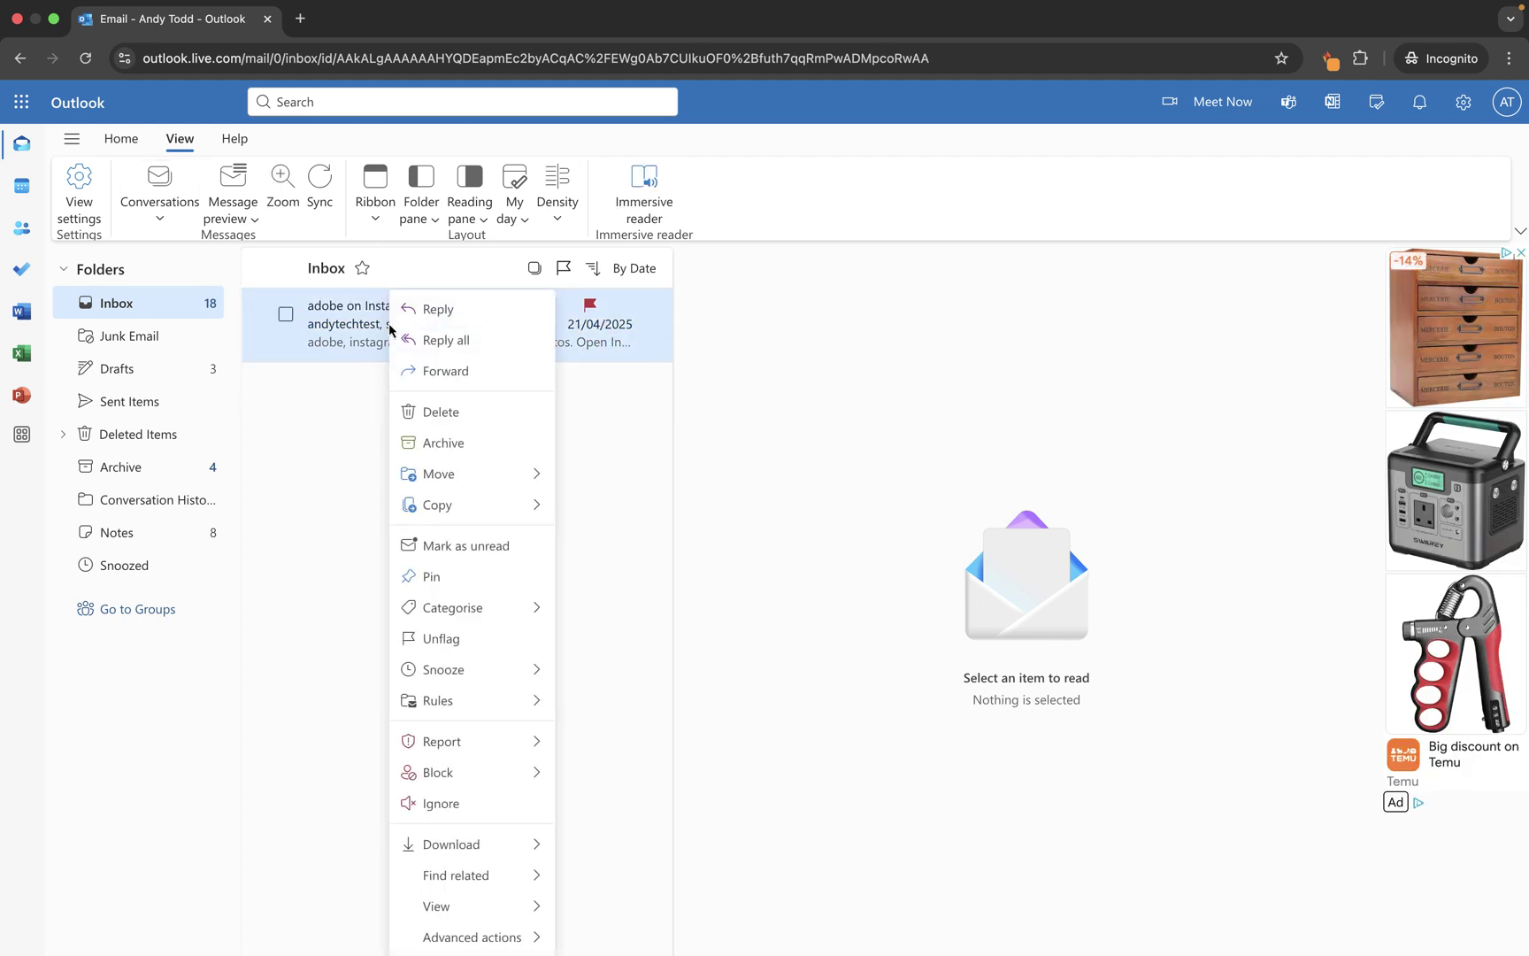
click(451, 638)
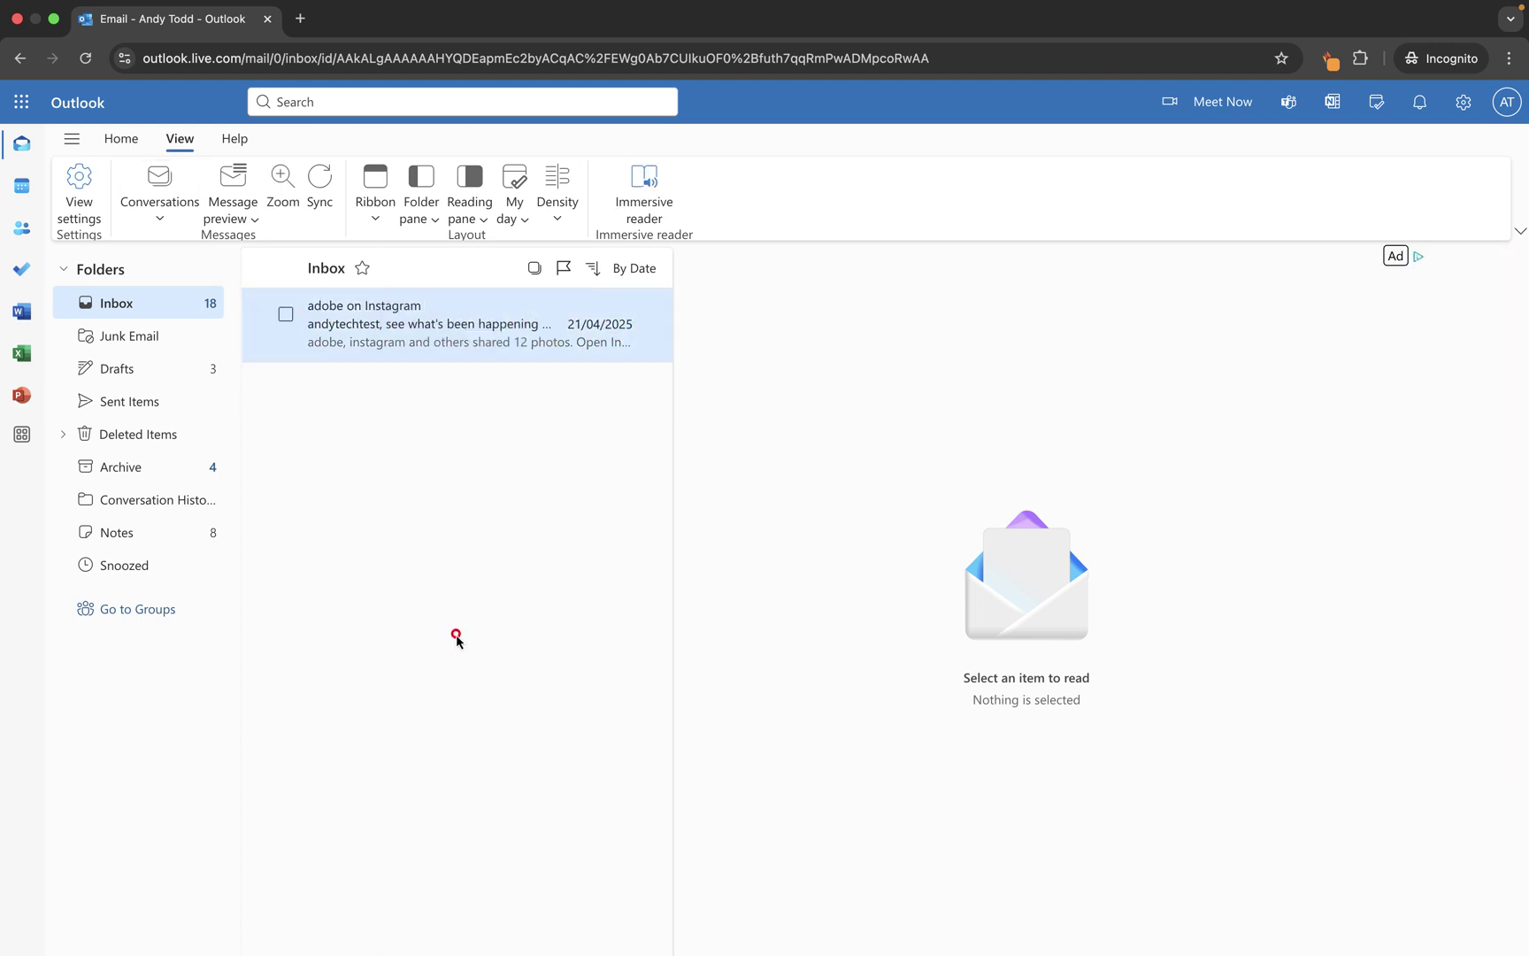
click(565, 269)
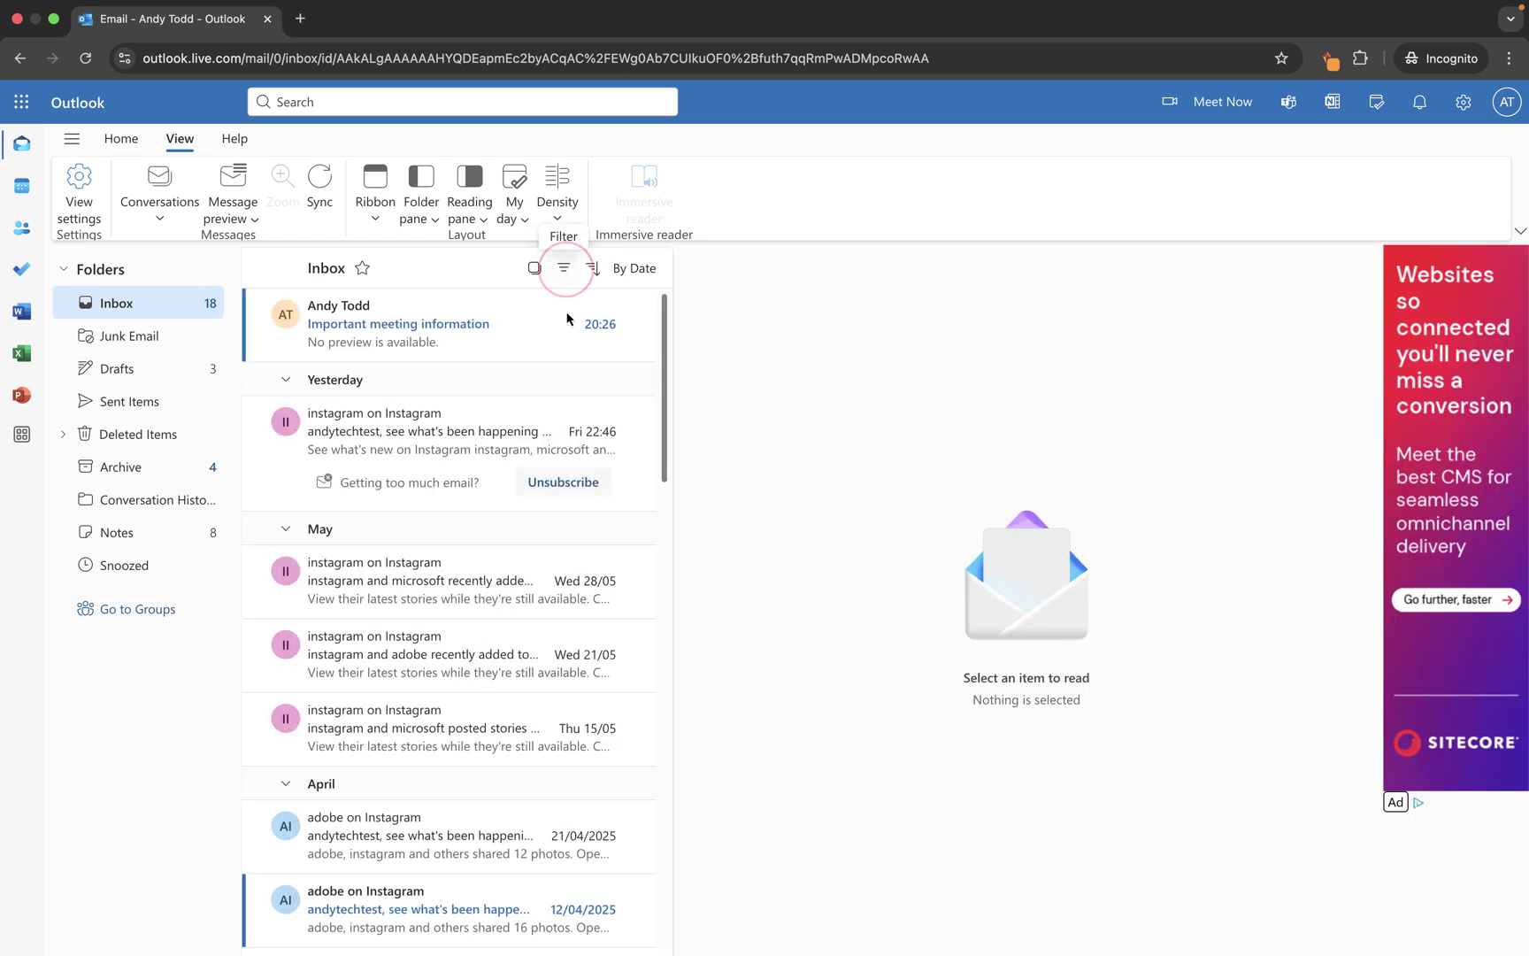